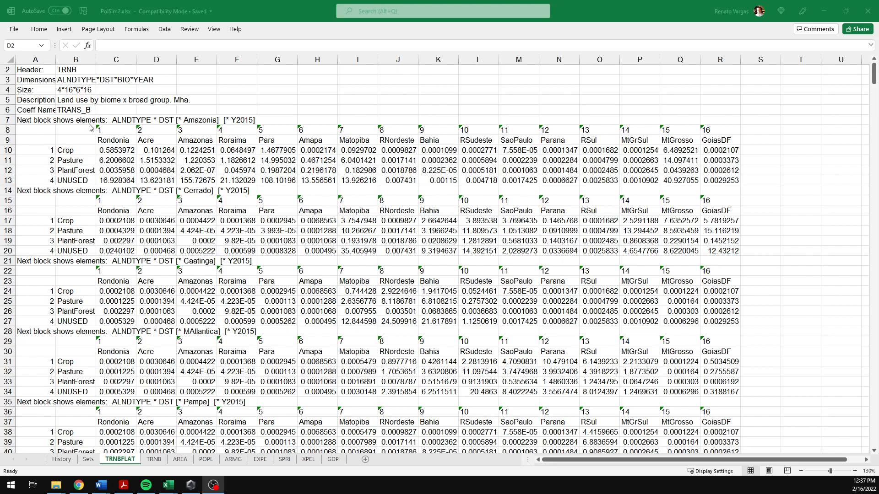
Step: Examine the header rows, block labels, row categories and region columns of the first data blocks
{"action": "left_click", "coordinate": [91, 178]}
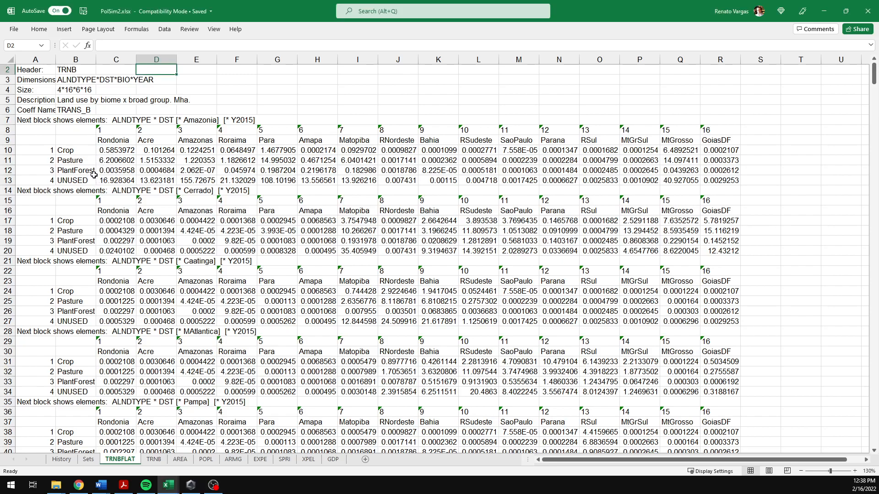
{"action": "left_click", "coordinate": [90, 174]}
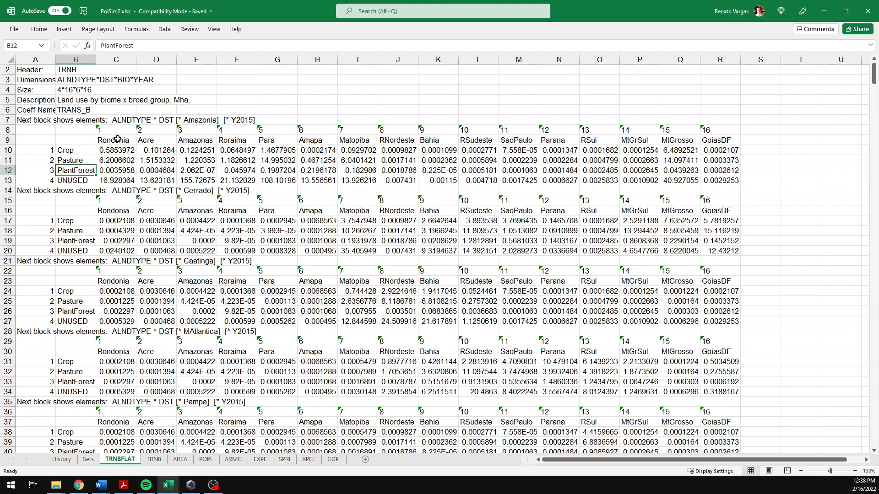
{"action": "left_click", "coordinate": [204, 123]}
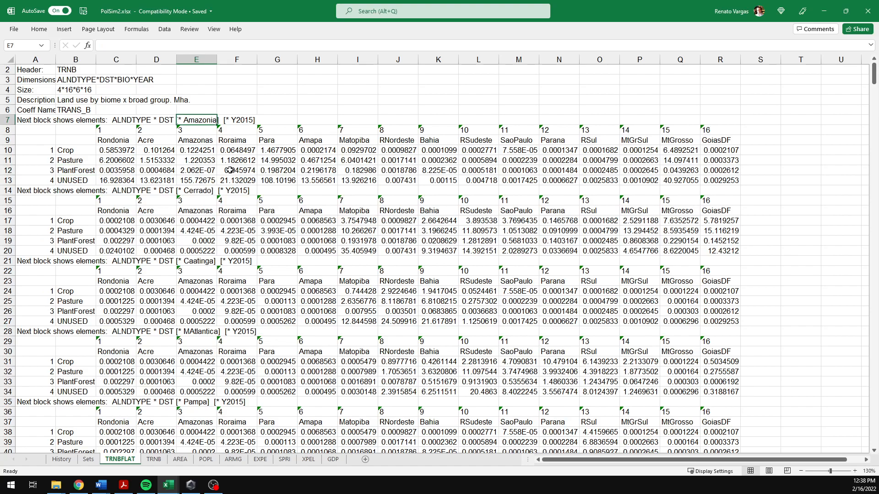
{"action": "left_click", "coordinate": [244, 121]}
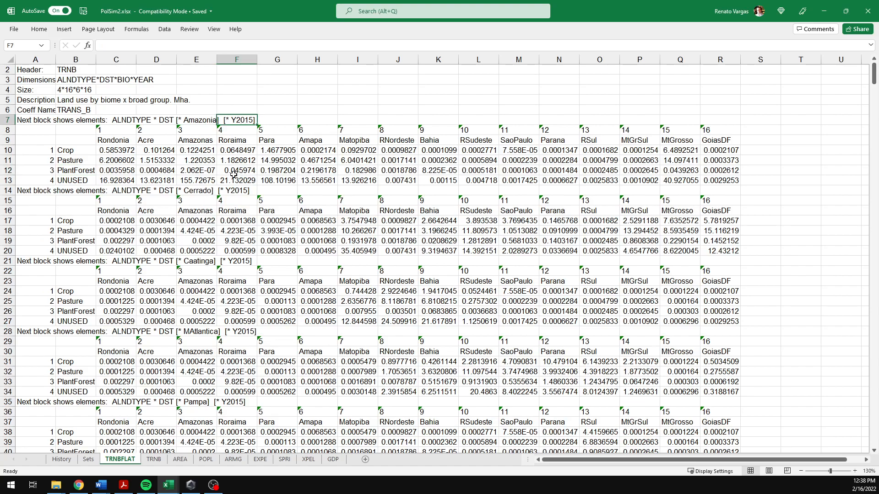
{"action": "left_click", "coordinate": [209, 188]}
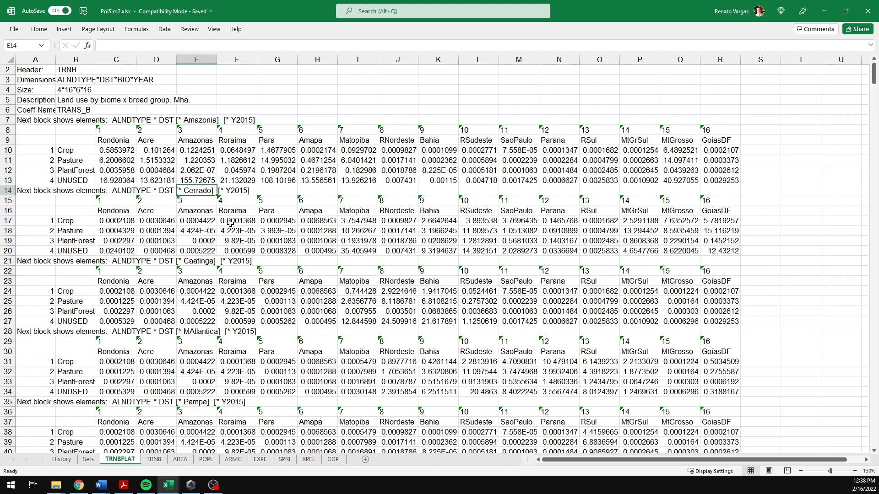
{"action": "scroll", "coordinate": [219, 369], "scroll_direction": "down", "scroll_amount": 3}
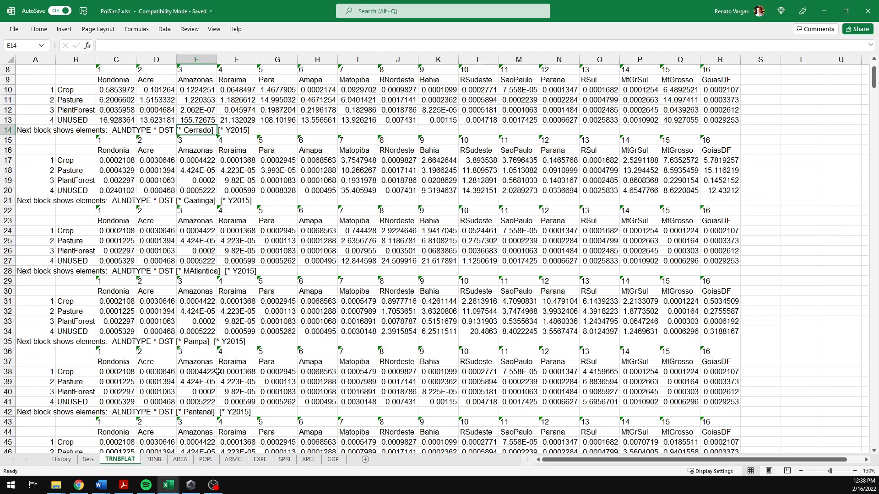
{"action": "scroll", "coordinate": [222, 377], "scroll_direction": "down", "scroll_amount": 6}
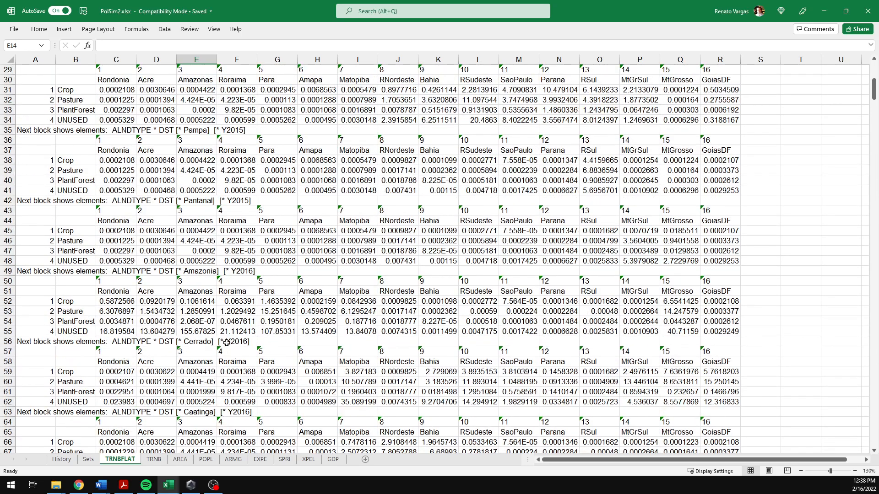
{"action": "left_click", "coordinate": [242, 272]}
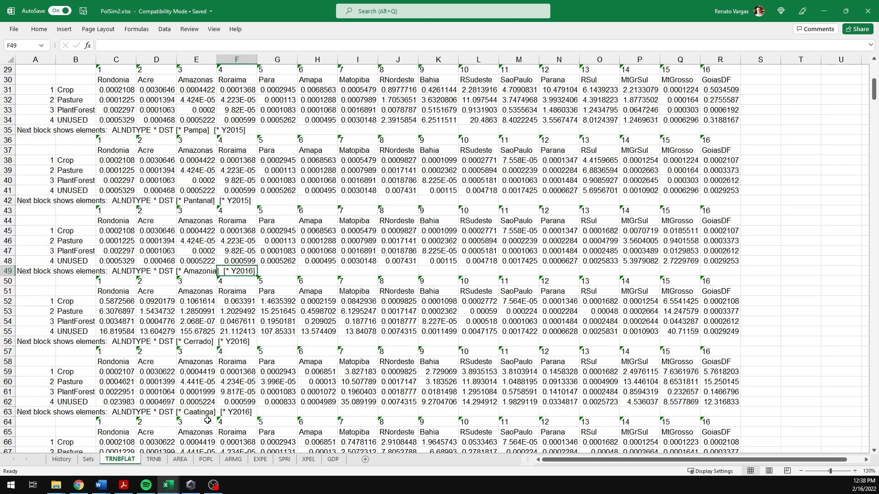
{"action": "scroll", "coordinate": [236, 417], "scroll_direction": "up", "scroll_amount": 10}
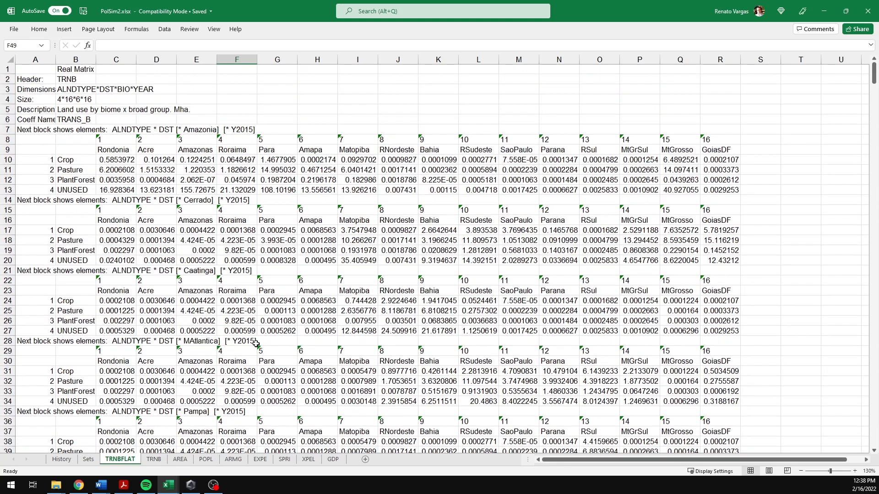
{"action": "left_click", "coordinate": [122, 164]}
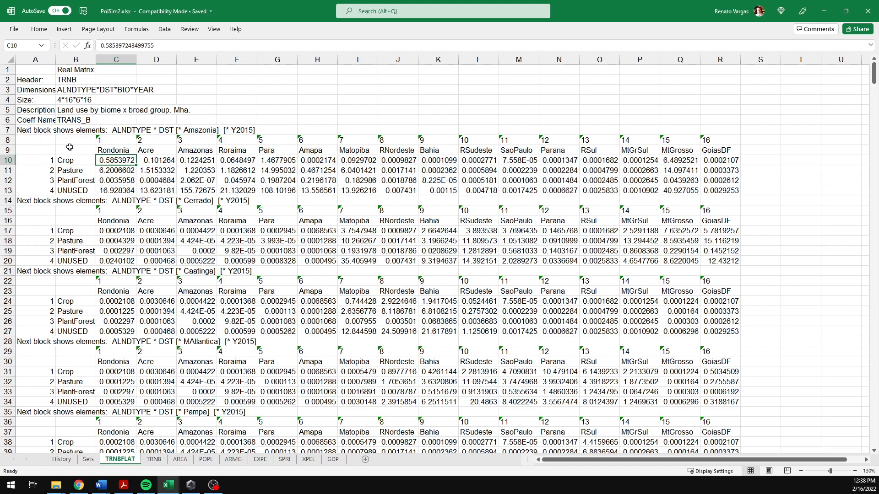
{"action": "left_click", "coordinate": [65, 161]}
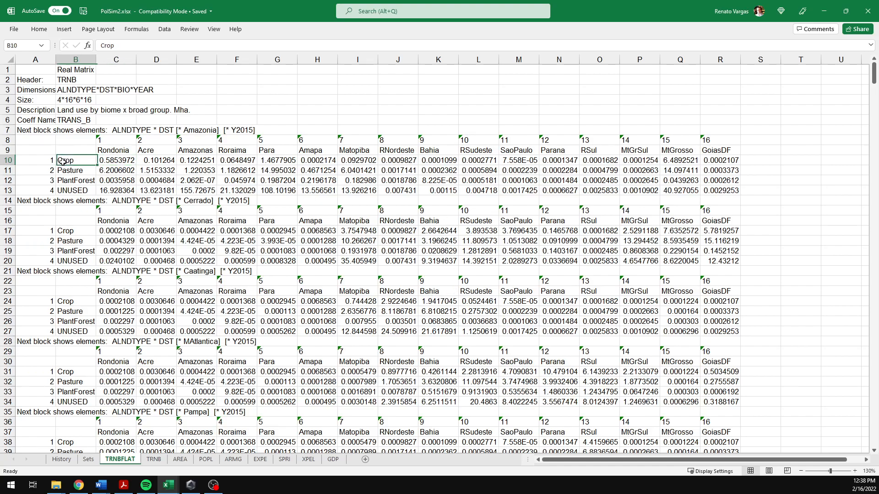
{"action": "left_click", "coordinate": [120, 139]}
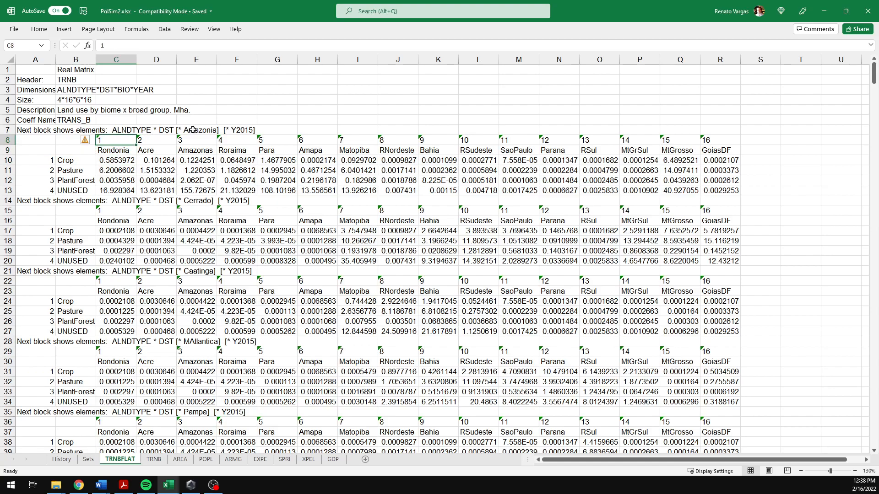
{"action": "left_click", "coordinate": [124, 162]}
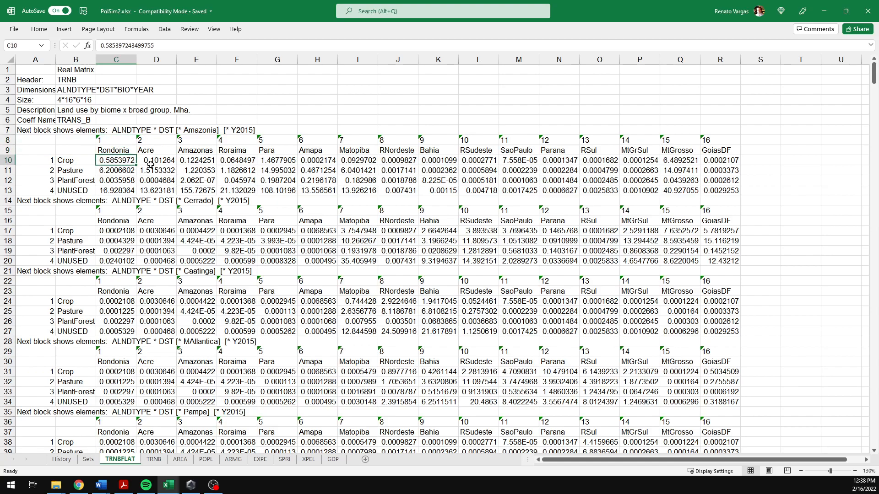
{"action": "left_click", "coordinate": [69, 161]}
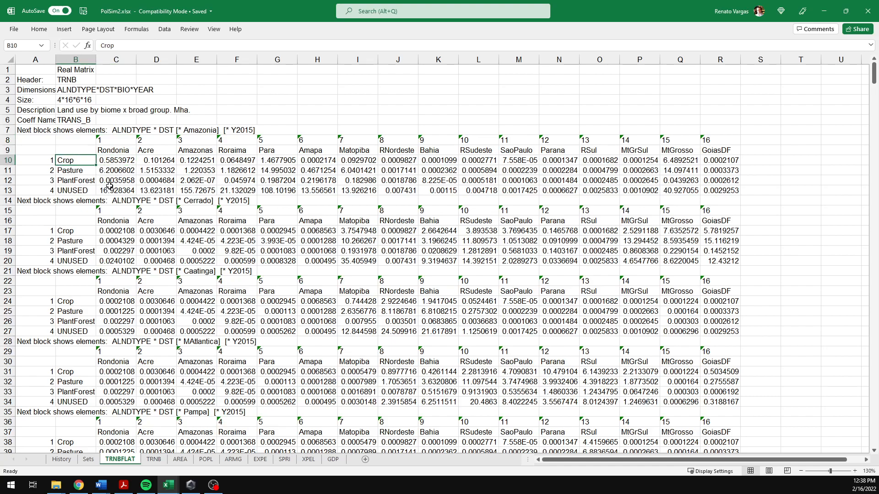
{"action": "left_click", "coordinate": [113, 150]}
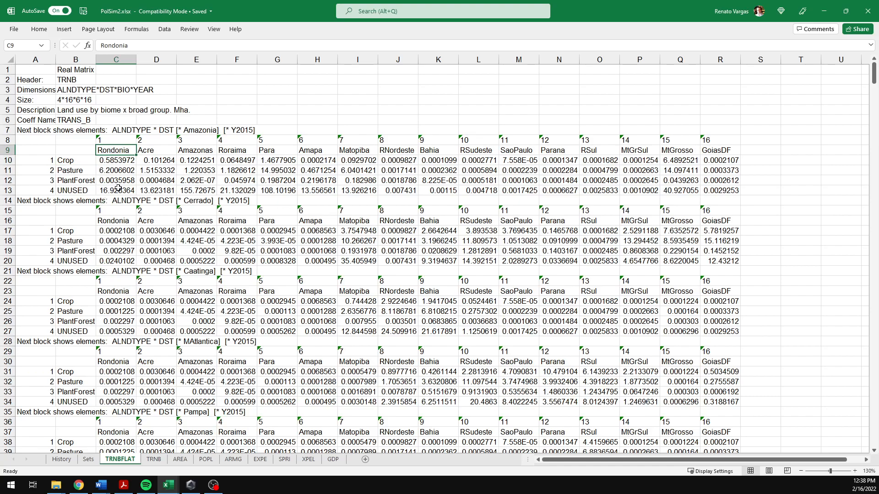
{"action": "left_click", "coordinate": [202, 131]}
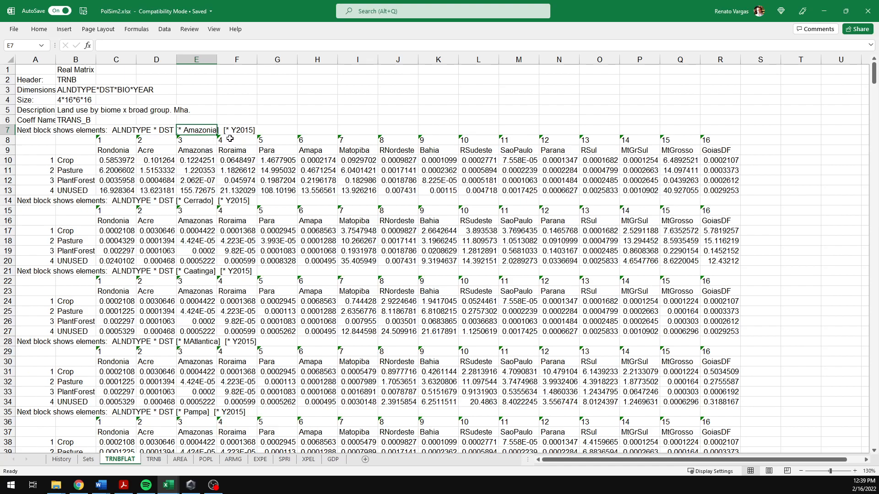
{"action": "left_click", "coordinate": [245, 131]}
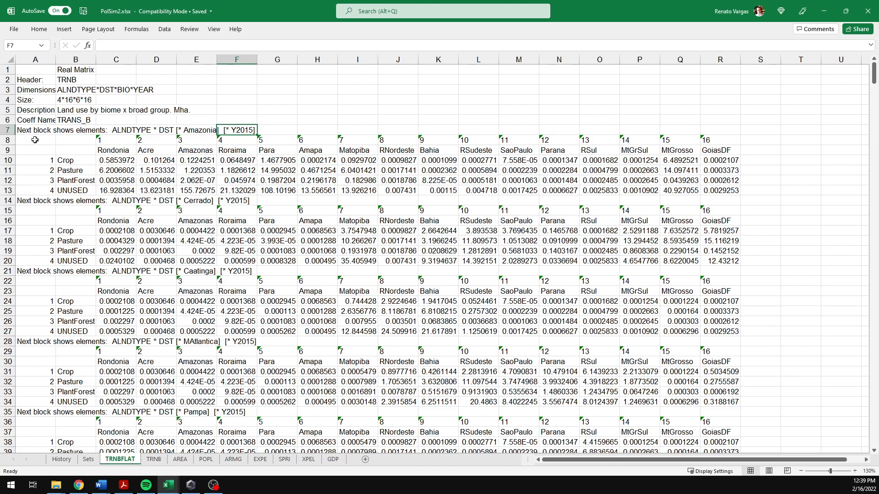
Step: Insert five blank rows above the first 'Next block shows elements' header line
{"action": "right_click", "coordinate": [7, 131]}
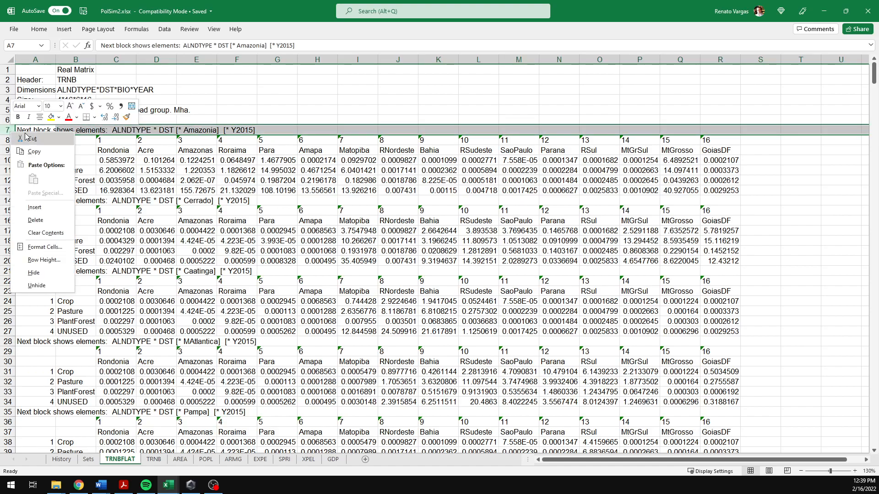
{"action": "left_click", "coordinate": [35, 207]}
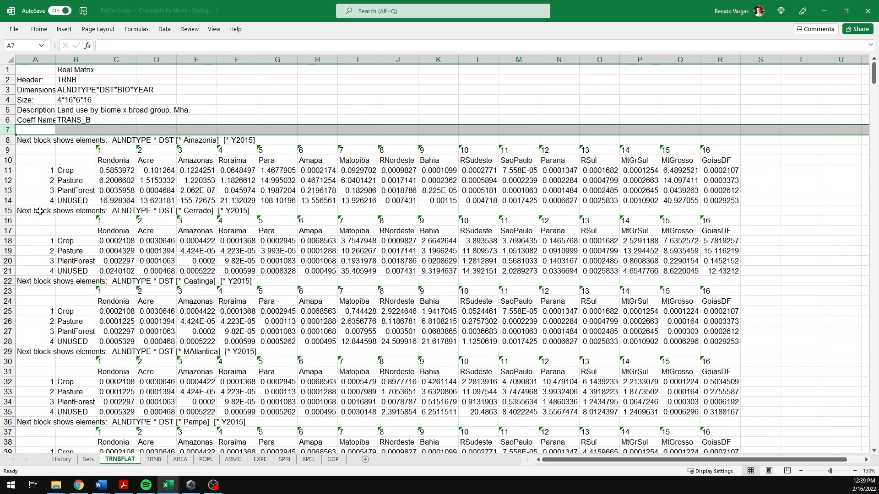
{"action": "left_click", "coordinate": [33, 132]}
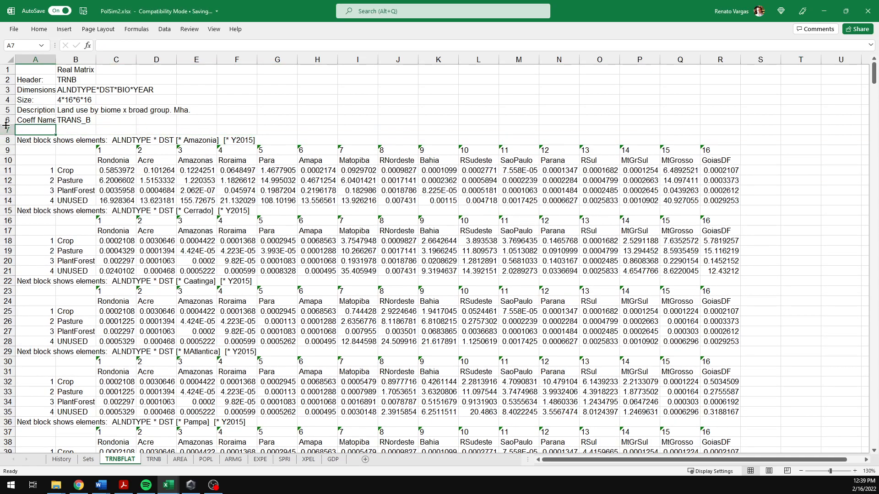
{"action": "left_click_drag", "start_coordinate": [7, 130], "coordinate": [8, 161]}
{"action": "right_click", "coordinate": [51, 158]}
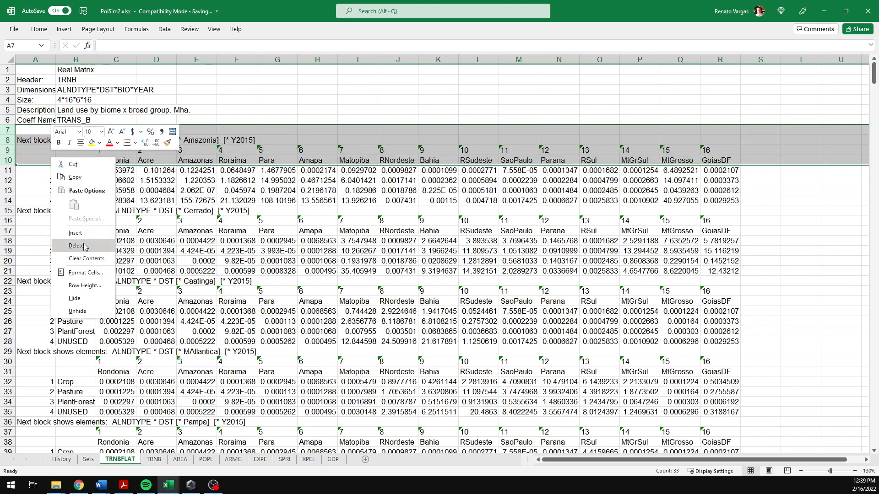
{"action": "left_click", "coordinate": [75, 233]}
{"action": "left_click", "coordinate": [58, 159]}
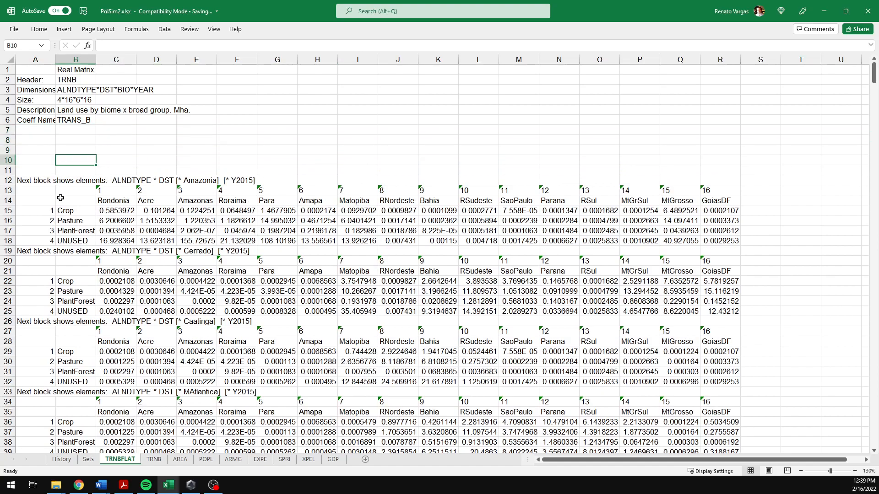
Step: Copy the region number and region name header rows of the first block into rows 8 and 9
{"action": "left_click_drag", "start_coordinate": [7, 191], "coordinate": [9, 201]}
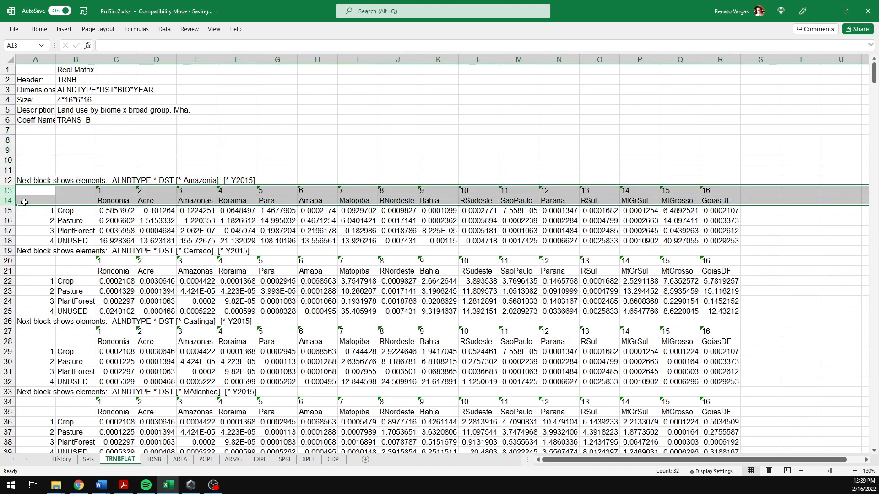
{"action": "key", "text": "ctrl+c"}
{"action": "left_click", "coordinate": [23, 143]}
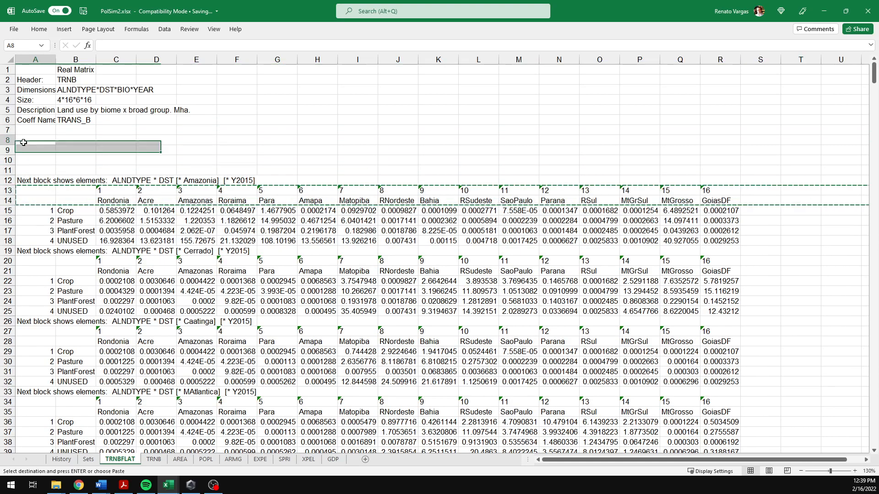
{"action": "key", "text": "ctrl+v"}
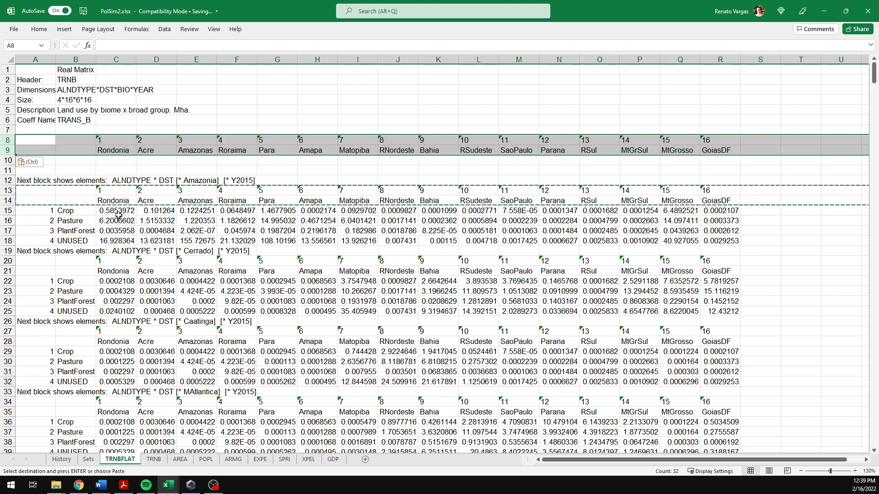
{"action": "left_click", "coordinate": [260, 123]}
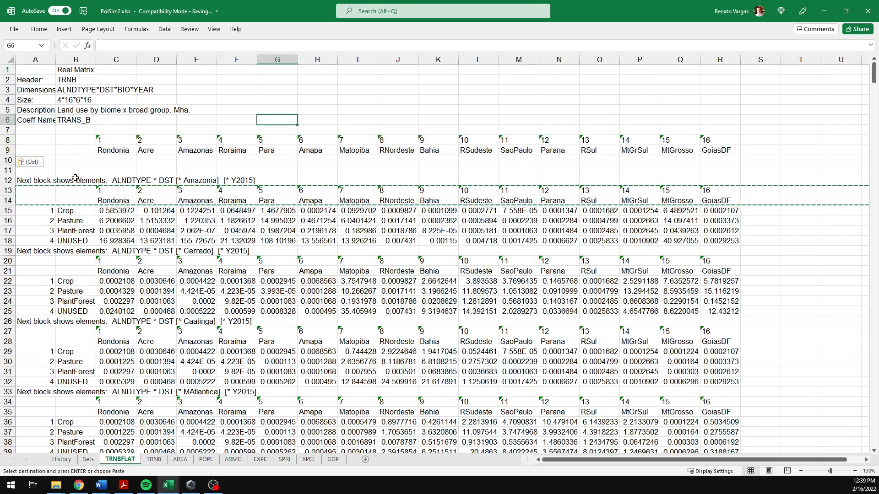
{"action": "key", "text": "Escape"}
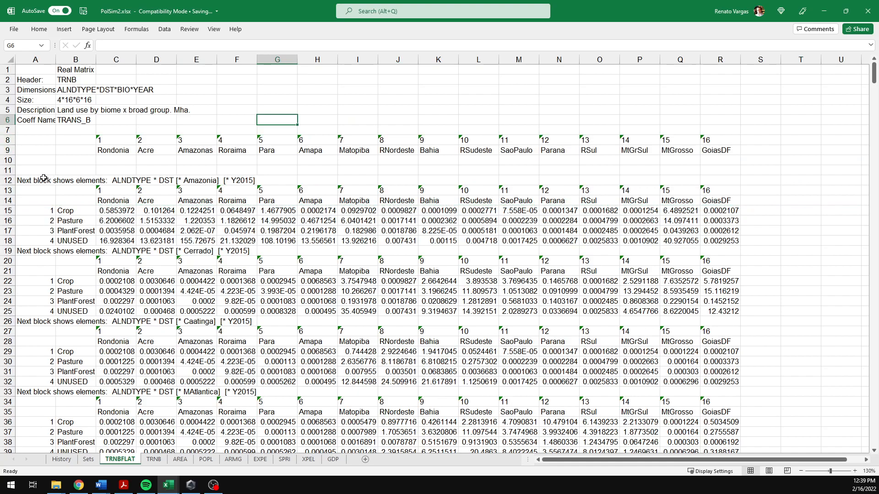
Step: Enter the labels A1, A2 and A3 into cells A11, B11 and C11
{"action": "left_click", "coordinate": [21, 170]}
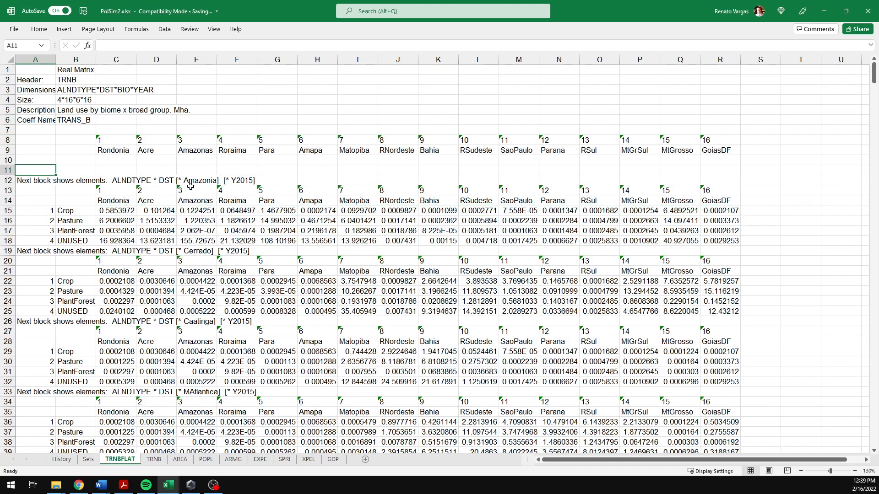
{"action": "type", "text": "A2"}
{"action": "key", "text": "Tab"}
{"action": "key", "text": "BackSpace"}
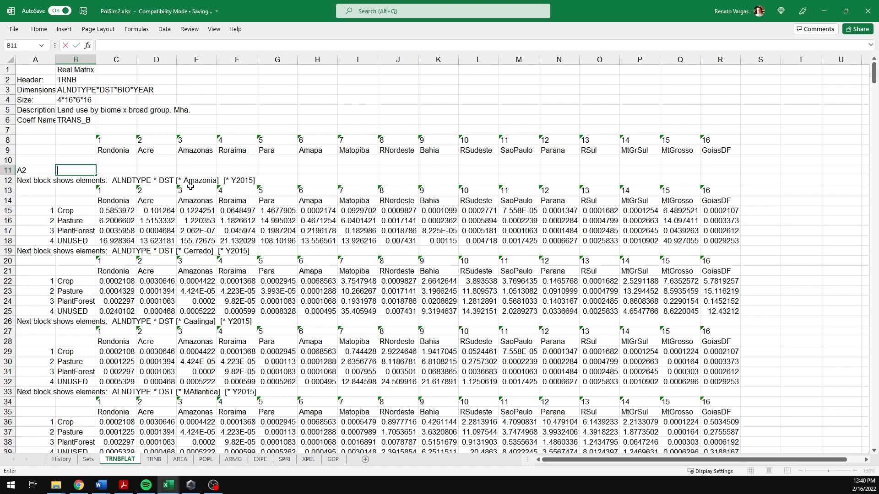
{"action": "key", "text": "Left"}
{"action": "type", "text": "A"}
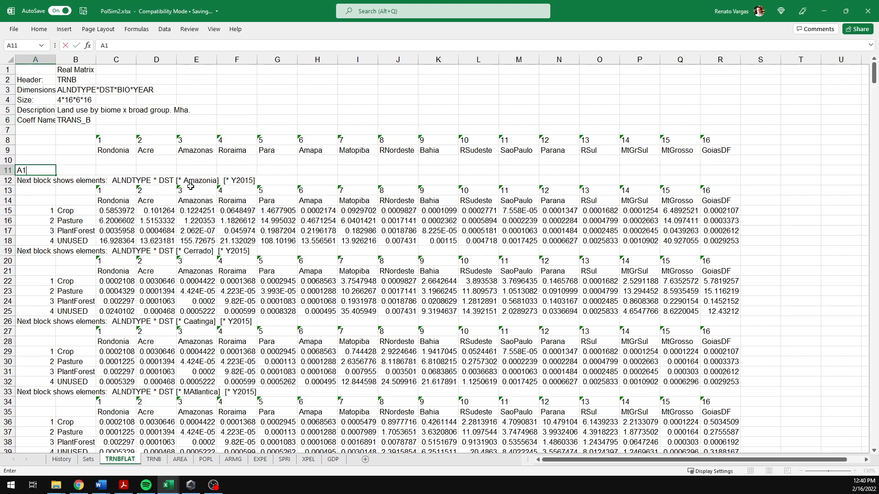
{"action": "key", "text": "Tab"}
{"action": "type", "text": "A"}
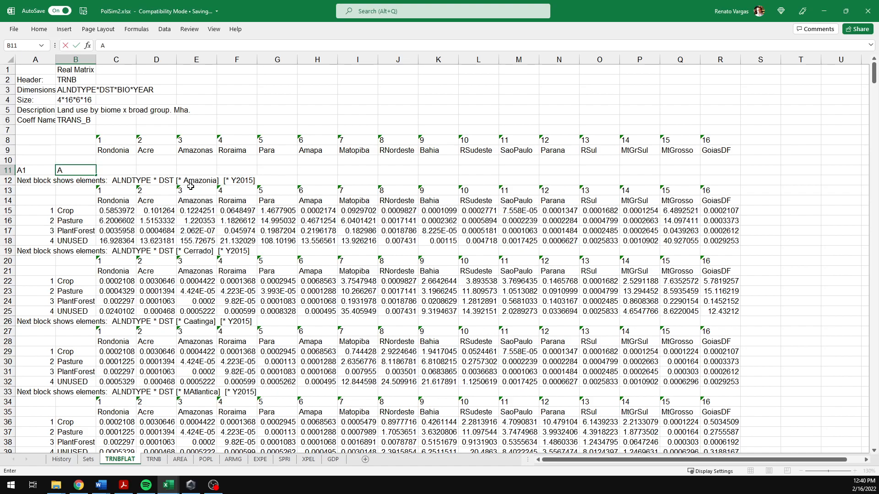
{"action": "key", "text": "Return"}
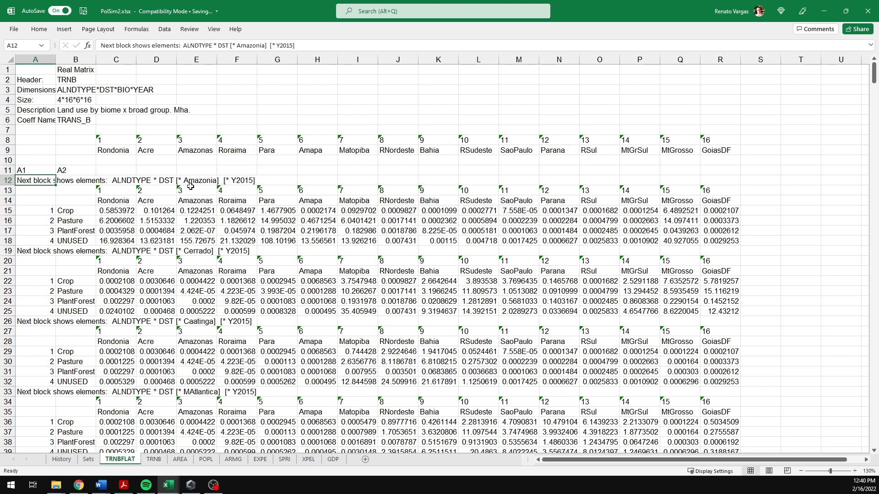
{"action": "key", "text": "Up"}
{"action": "key", "text": "Right"}
{"action": "key", "text": "Right"}
{"action": "type", "text": "A"}
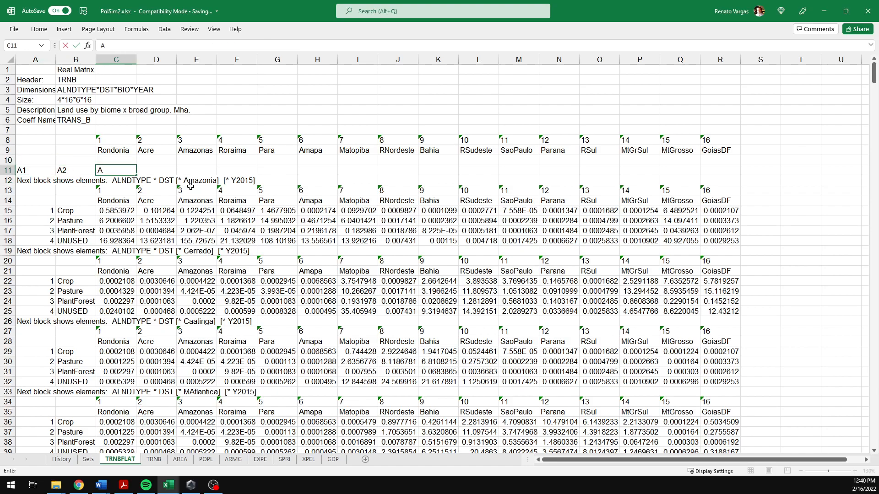
{"action": "key", "text": "Return"}
Step: Extend the A1–A3 series across row 11 through column S, up to A19
{"action": "key", "text": "Up"}
{"action": "key", "text": "Left"}
{"action": "key", "text": "Left"}
{"action": "key", "text": "shift+Right"}
{"action": "key", "text": "shift+Right"}
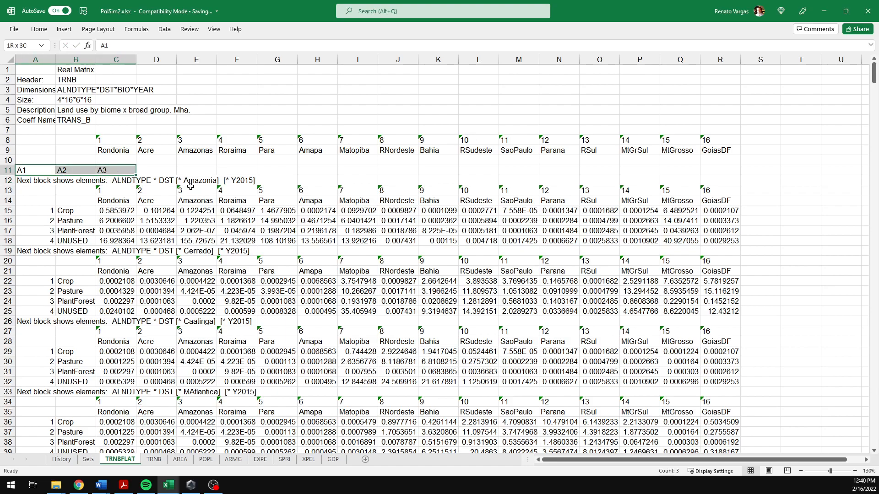
{"action": "left_click_drag", "start_coordinate": [136, 176], "coordinate": [775, 178]}
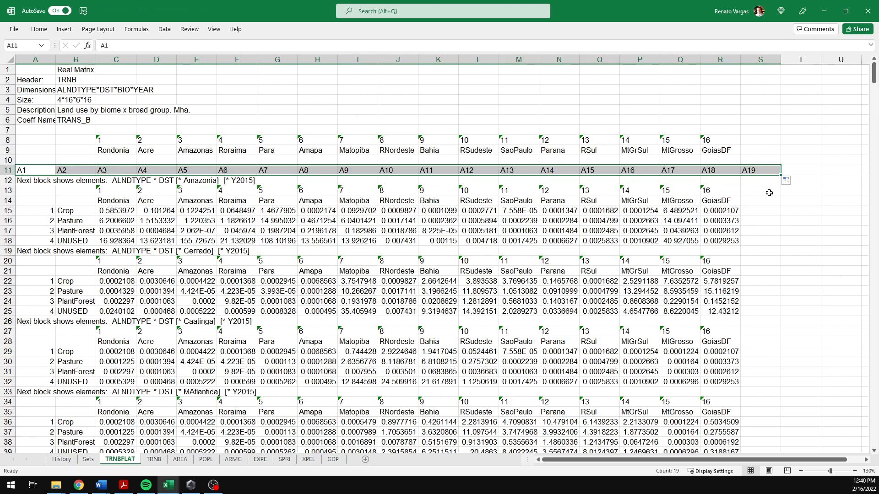
Step: Enter the letters A through G down cells S12 to S18
{"action": "left_click", "coordinate": [748, 194]}
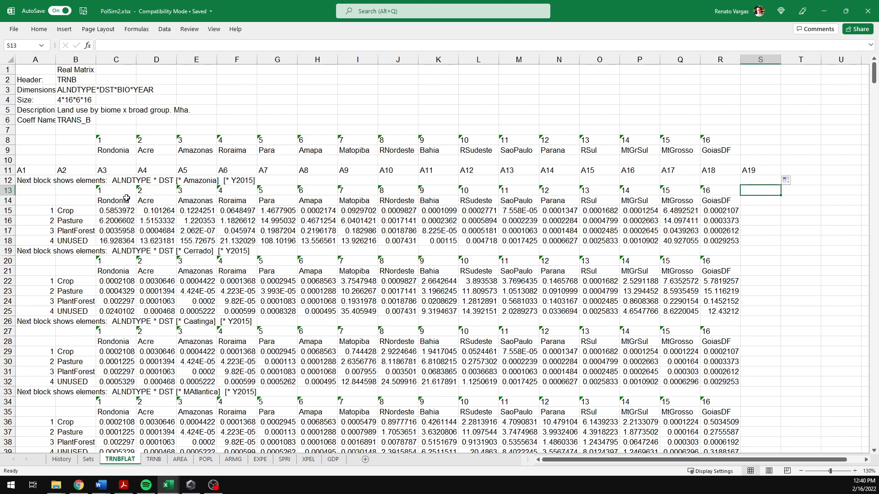
{"action": "left_click", "coordinate": [753, 180]}
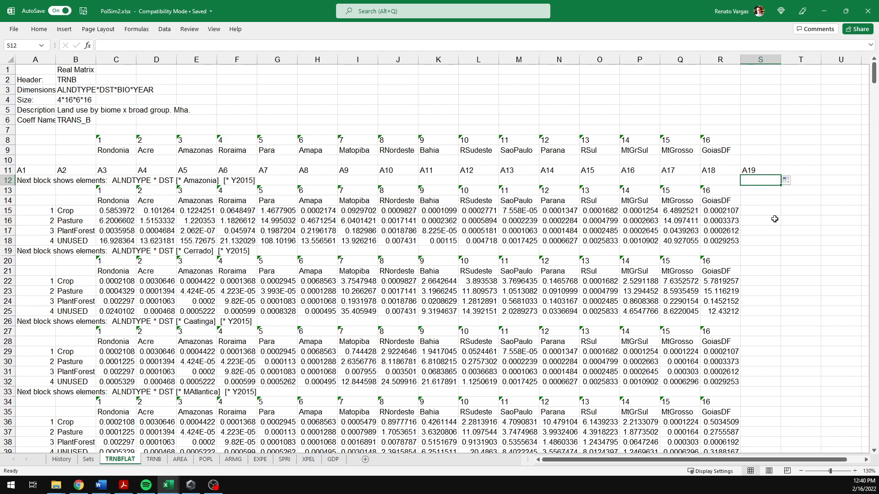
{"action": "type", "text": "A"}
{"action": "key", "text": "Return"}
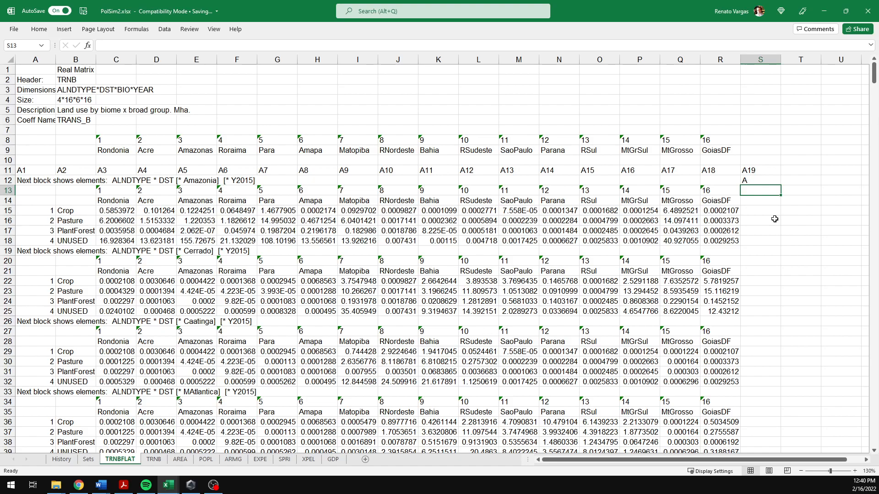
{"action": "type", "text": "B"}
{"action": "key", "text": "Return"}
{"action": "type", "text": "C"}
{"action": "key", "text": "Return"}
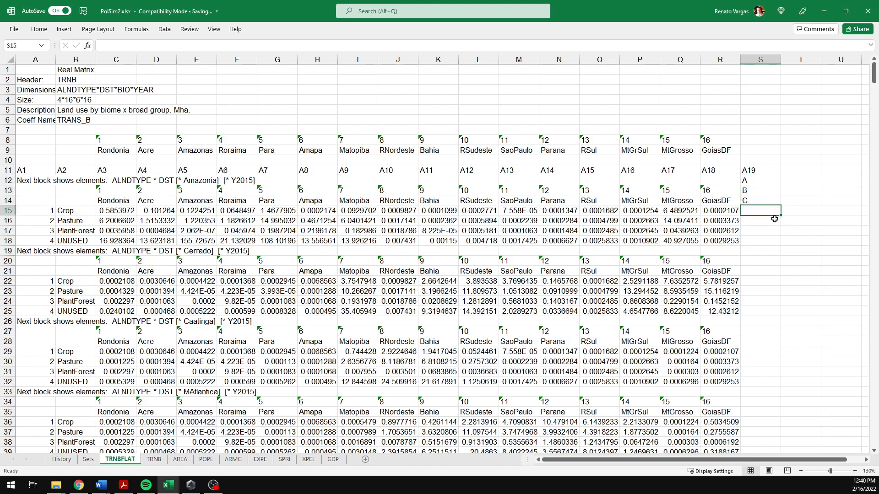
{"action": "type", "text": "D"}
{"action": "key", "text": "Return"}
{"action": "type", "text": "E"}
{"action": "key", "text": "Return"}
{"action": "type", "text": "F"}
{"action": "key", "text": "Return"}
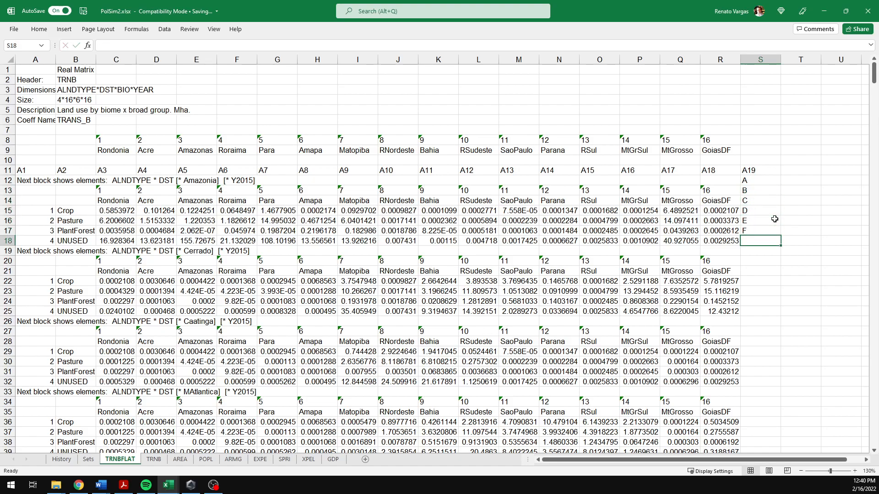
{"action": "type", "text": "G"}
{"action": "key", "text": "Return"}
Step: Copy the A–G labels and fill them down column S alongside every block
{"action": "left_click_drag", "start_coordinate": [757, 183], "coordinate": [757, 248]}
{"action": "key", "text": "ctrl+c"}
{"action": "left_click", "coordinate": [761, 253]}
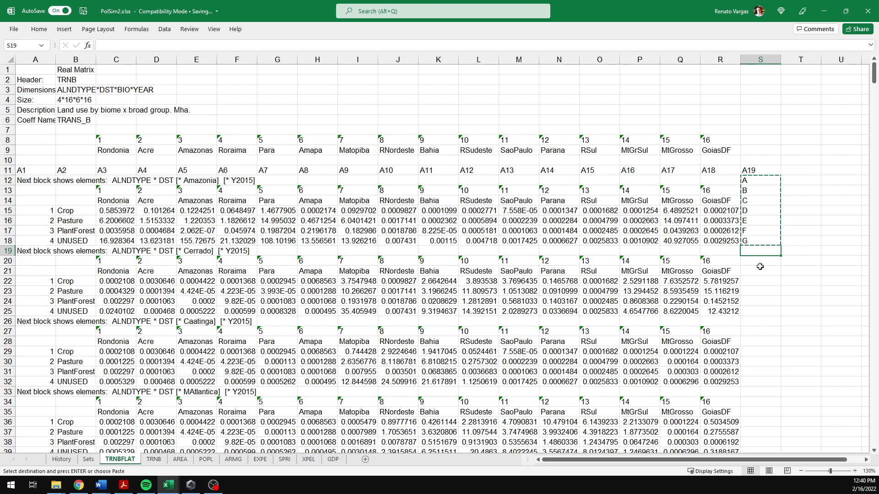
{"action": "key", "text": "ctrl+v"}
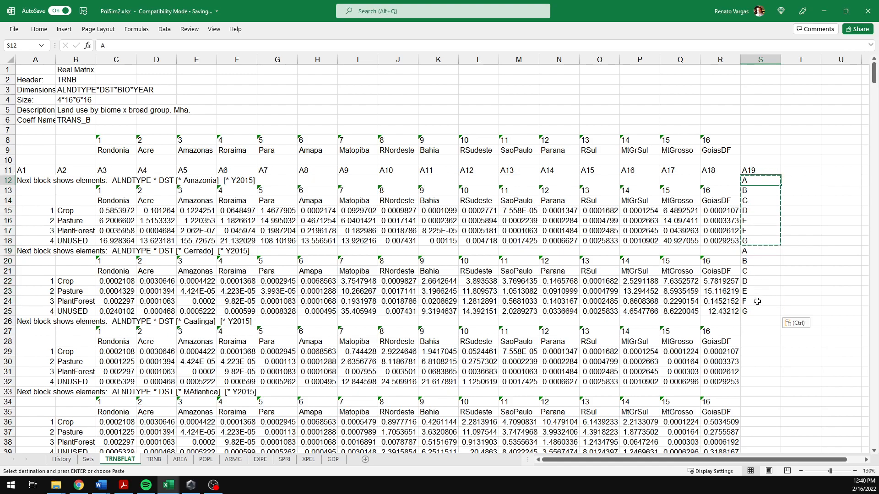
{"action": "left_click", "coordinate": [758, 312], "text": "shift"}
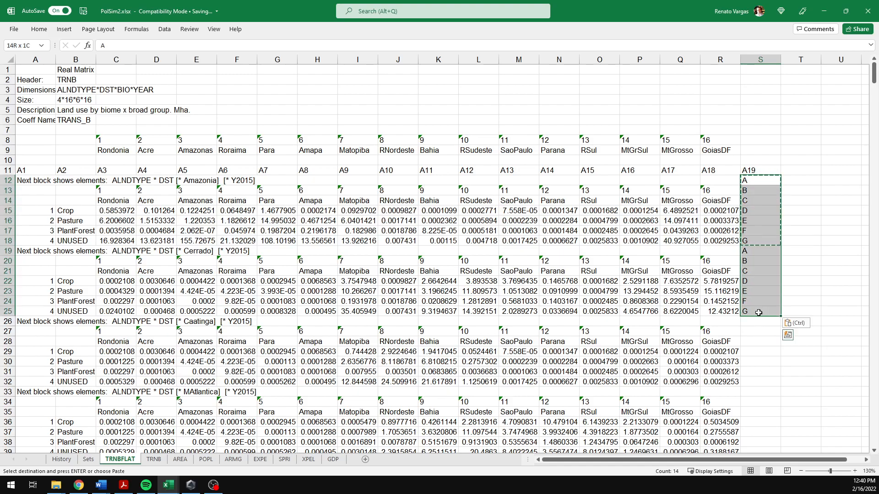
{"action": "double_click", "coordinate": [782, 316]}
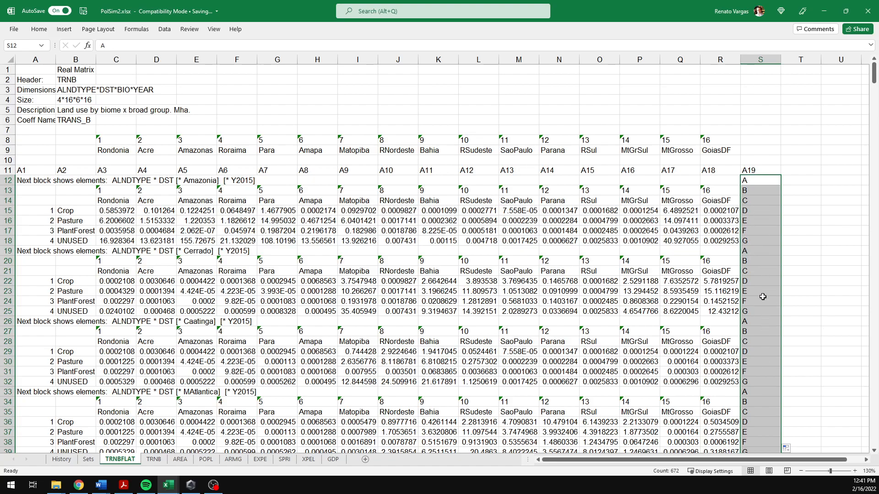
Step: Scroll through the sheet to check the repeated A–G labels in column S across the blocks
{"action": "scroll", "coordinate": [763, 401], "scroll_direction": "down", "scroll_amount": 1}
{"action": "scroll", "coordinate": [764, 401], "scroll_direction": "down", "scroll_amount": 3}
{"action": "scroll", "coordinate": [763, 400], "scroll_direction": "up", "scroll_amount": 4}
{"action": "scroll", "coordinate": [756, 325], "scroll_direction": "down", "scroll_amount": 20}
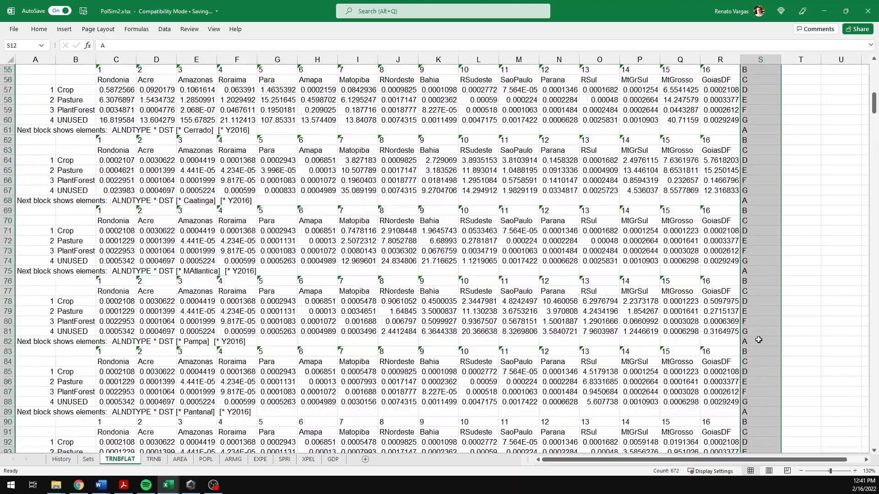
{"action": "scroll", "coordinate": [758, 341], "scroll_direction": "down", "scroll_amount": 20}
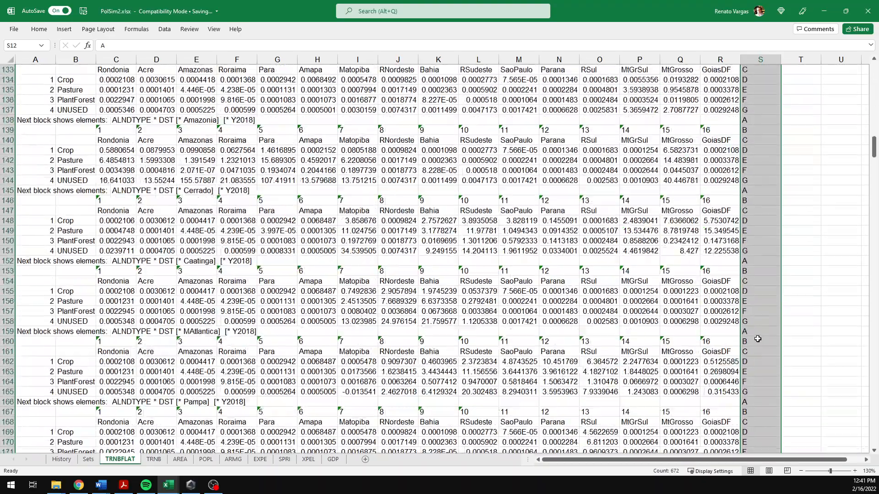
{"action": "scroll", "coordinate": [756, 332], "scroll_direction": "up", "scroll_amount": 3}
{"action": "left_click", "coordinate": [756, 291]}
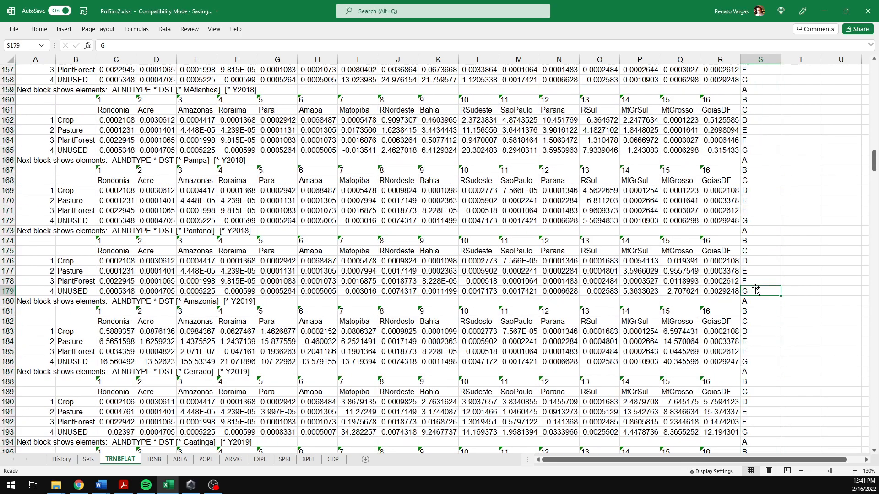
{"action": "key", "text": "ctrl+Up"}
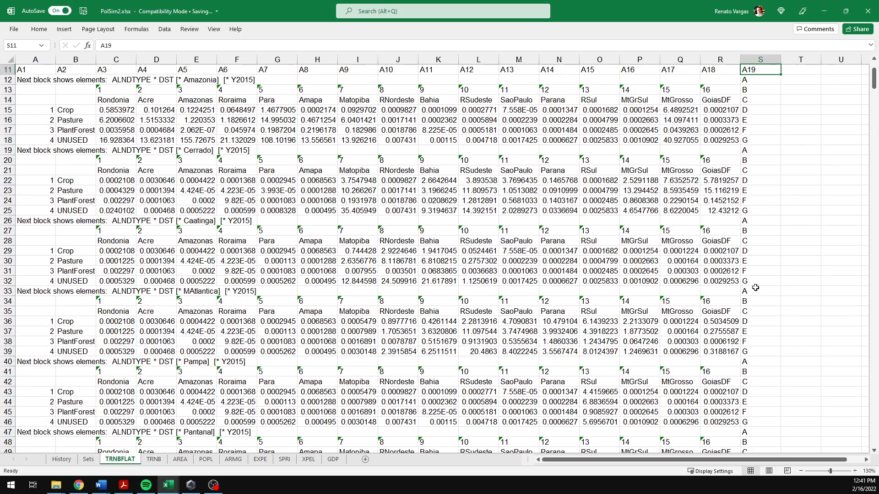
{"action": "scroll", "coordinate": [755, 287], "scroll_direction": "up", "scroll_amount": 3}
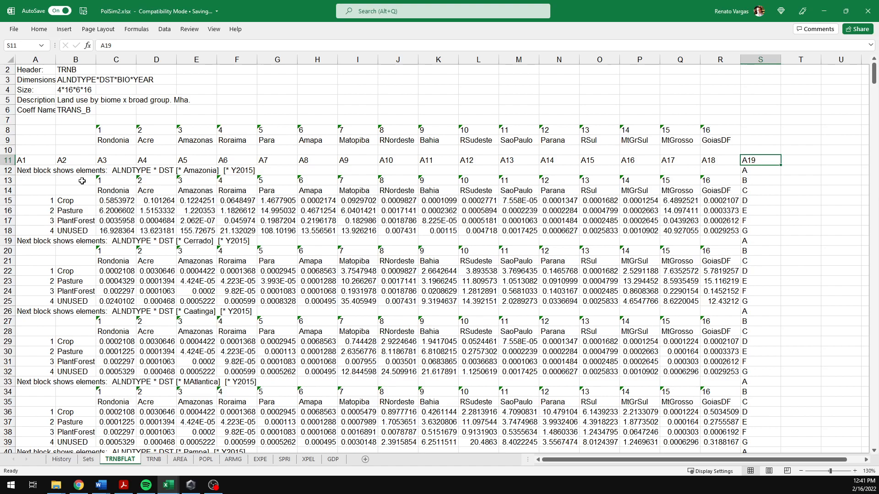
Step: Copy all of column A into column T
{"action": "left_click", "coordinate": [76, 60]}
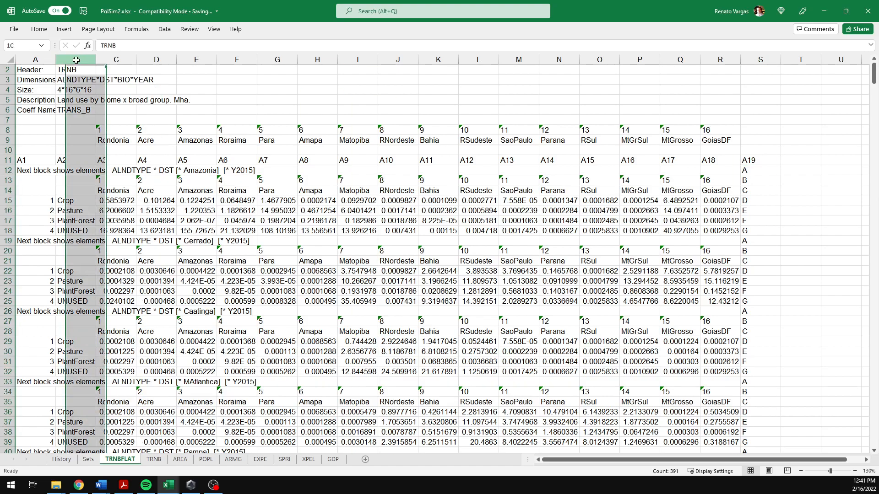
{"action": "left_click", "coordinate": [35, 59]}
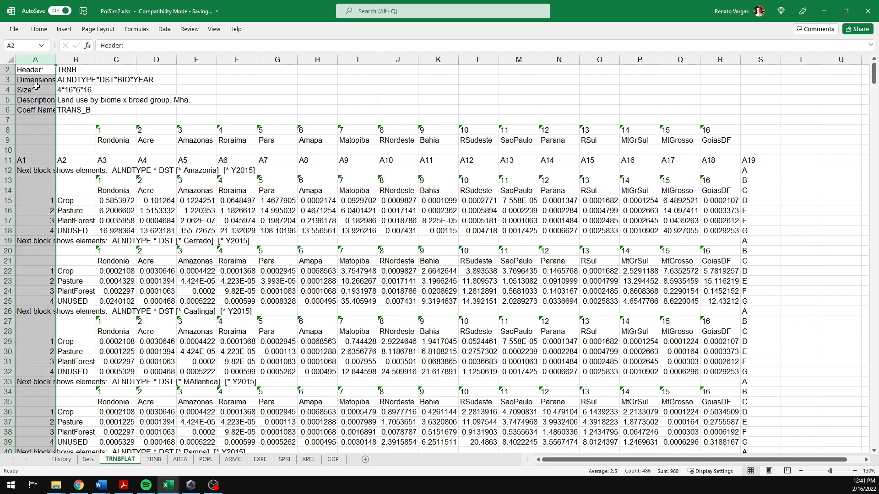
{"action": "left_click", "coordinate": [24, 171]}
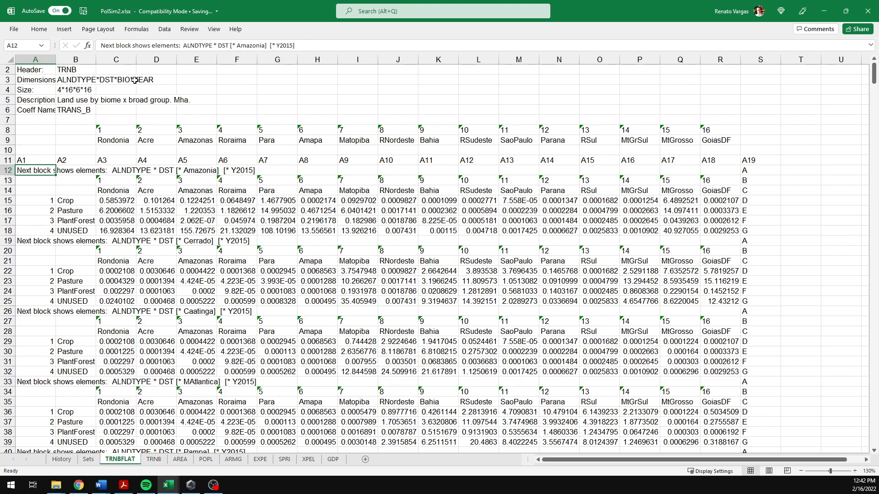
{"action": "left_click", "coordinate": [38, 61]}
{"action": "key", "text": "ctrl+c"}
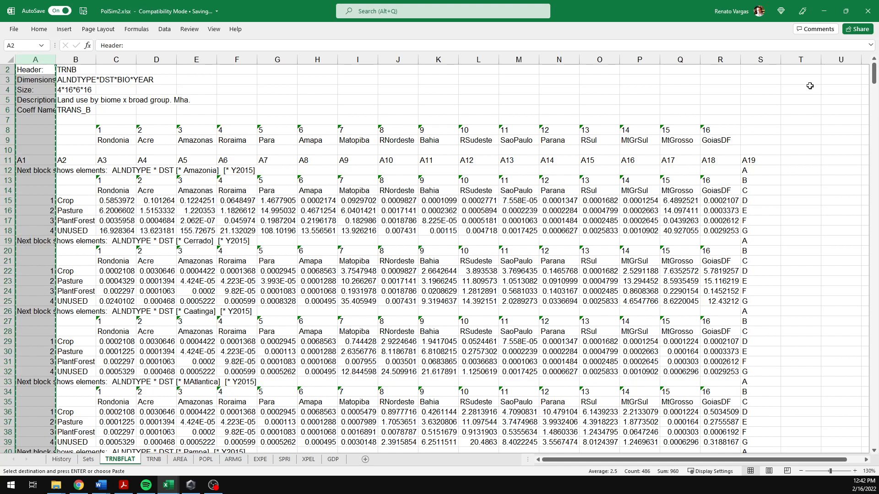
{"action": "left_click", "coordinate": [801, 60]}
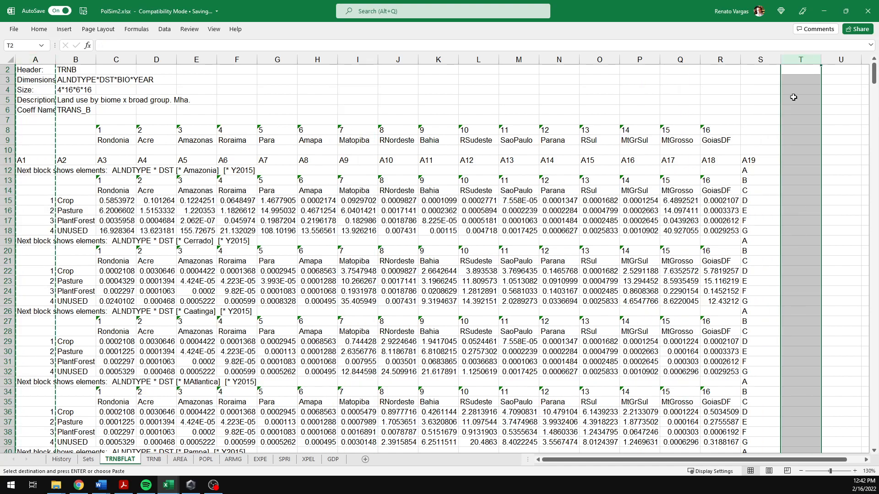
{"action": "key", "text": "ctrl+v"}
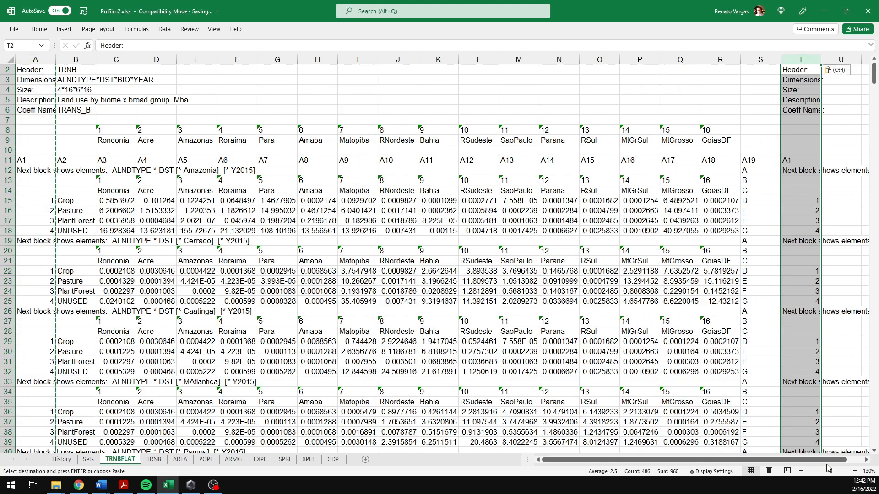
Step: Split column T with Text to Columns, delimited by the "[" character
{"action": "left_click_drag", "start_coordinate": [865, 459], "coordinate": [865, 460]}
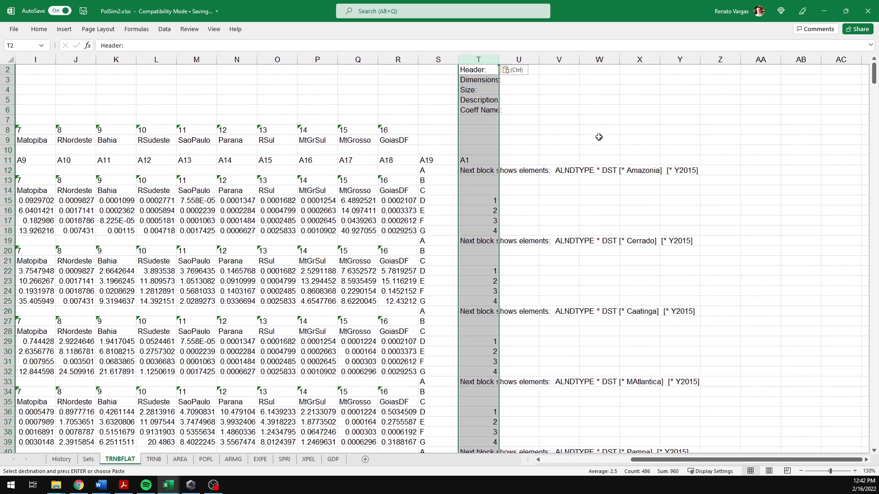
{"action": "left_click", "coordinate": [165, 30]}
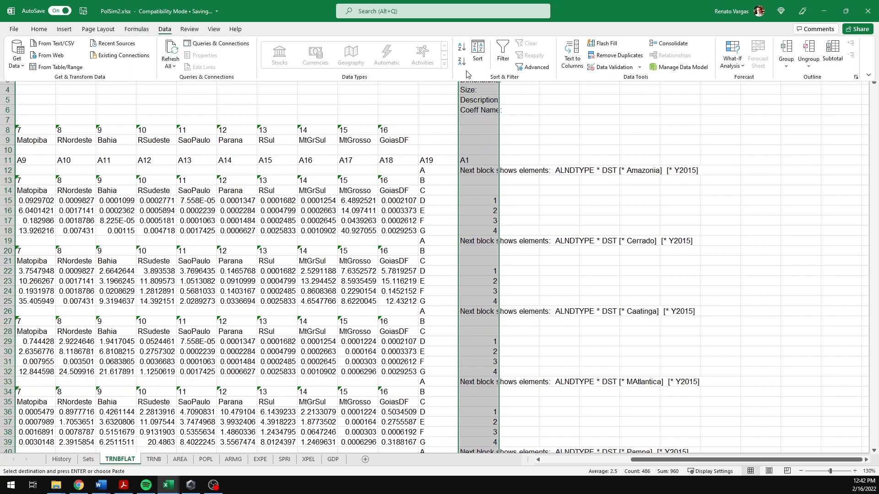
{"action": "left_click", "coordinate": [573, 54]}
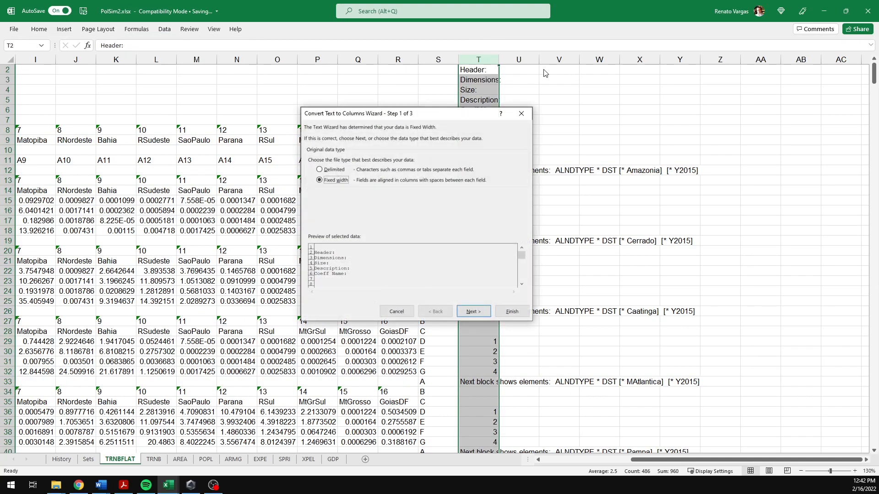
{"action": "left_click", "coordinate": [321, 171]}
{"action": "left_click", "coordinate": [473, 312]}
{"action": "left_click", "coordinate": [314, 202]}
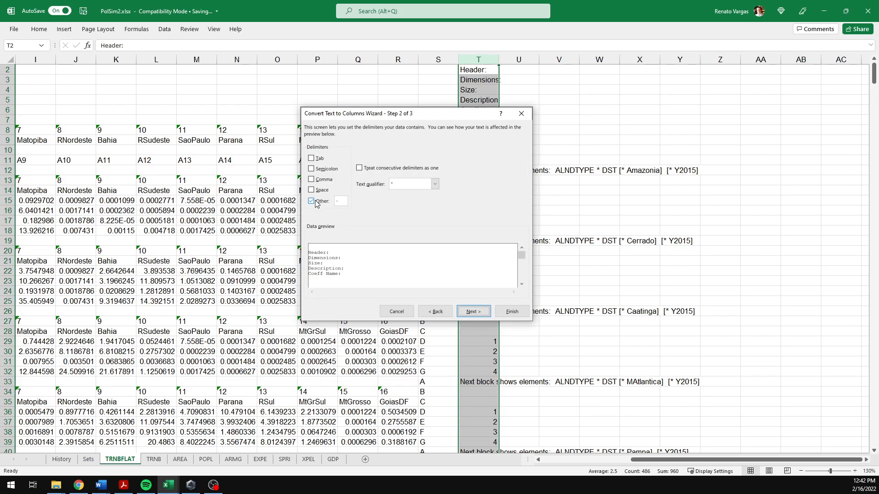
{"action": "left_click", "coordinate": [320, 205]}
{"action": "left_click", "coordinate": [320, 204]}
{"action": "left_click_drag", "start_coordinate": [405, 118], "coordinate": [309, 118]}
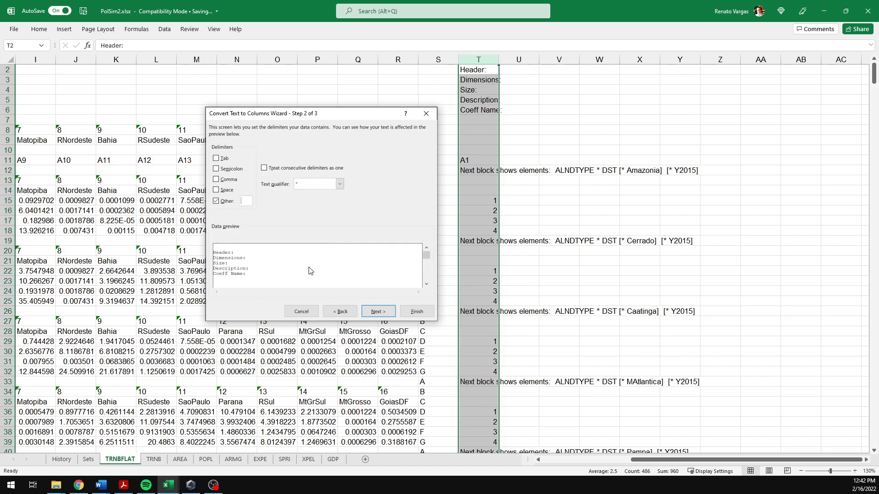
{"action": "left_click", "coordinate": [379, 312]}
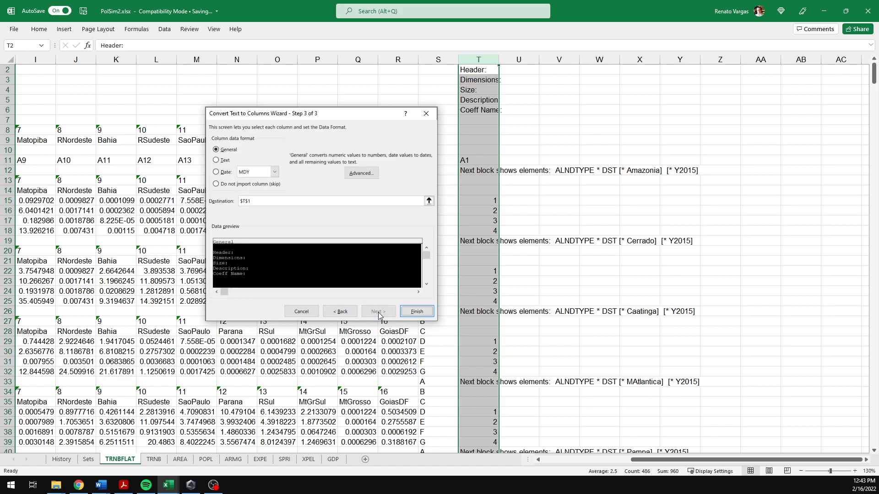
{"action": "left_click", "coordinate": [418, 313]}
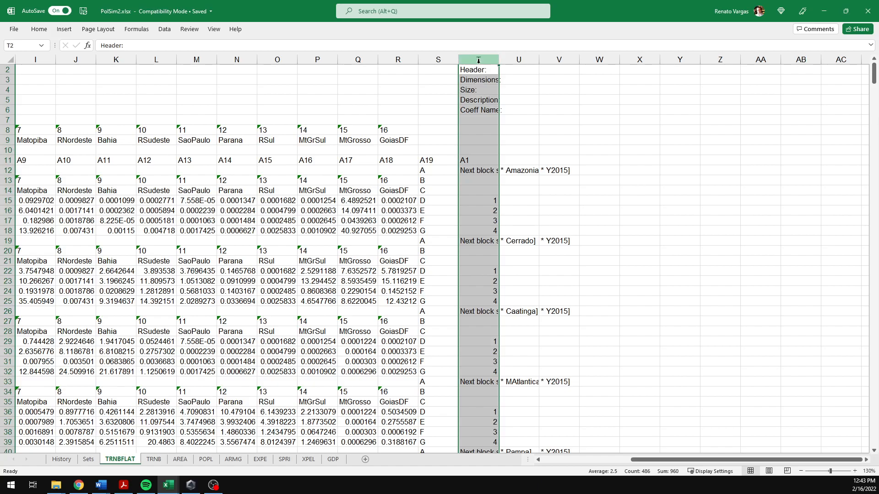
Step: Delete column T so the biome names and years remain
{"action": "right_click", "coordinate": [487, 147]}
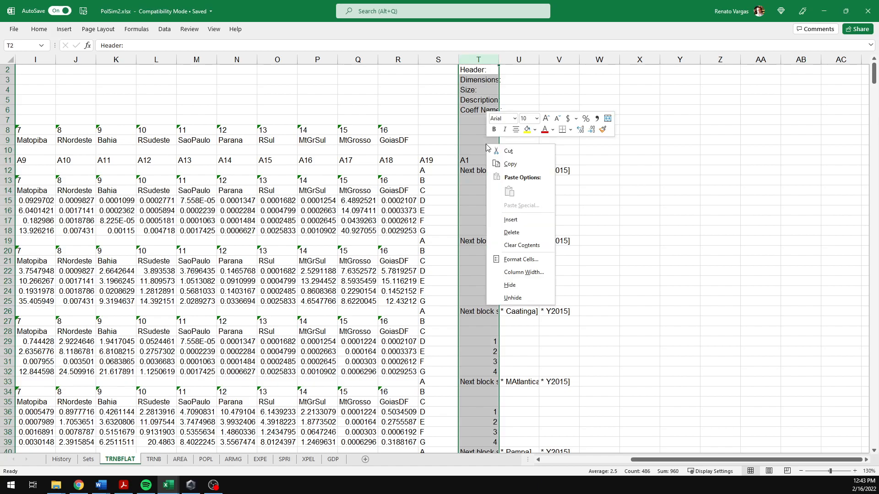
{"action": "left_click", "coordinate": [518, 238]}
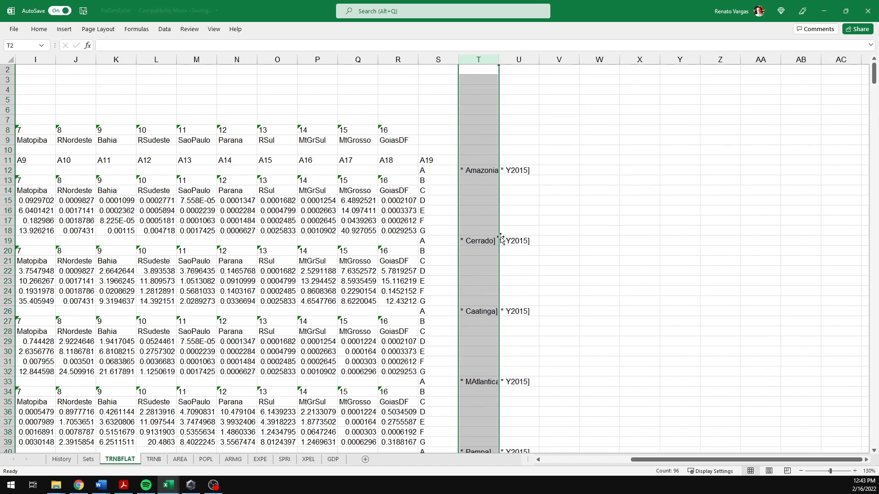
{"action": "left_click", "coordinate": [476, 181]}
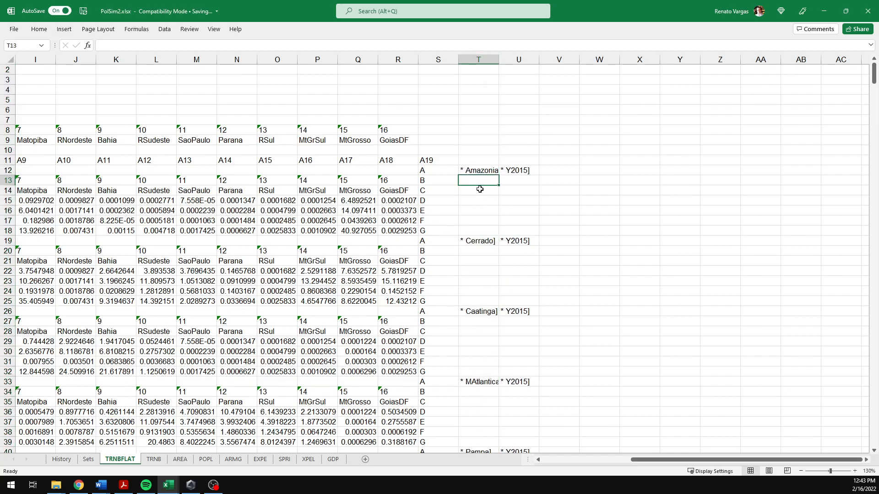
Step: Inspect the biome label cells in columns T and U to check their leading and trailing characters
{"action": "left_click", "coordinate": [466, 173]}
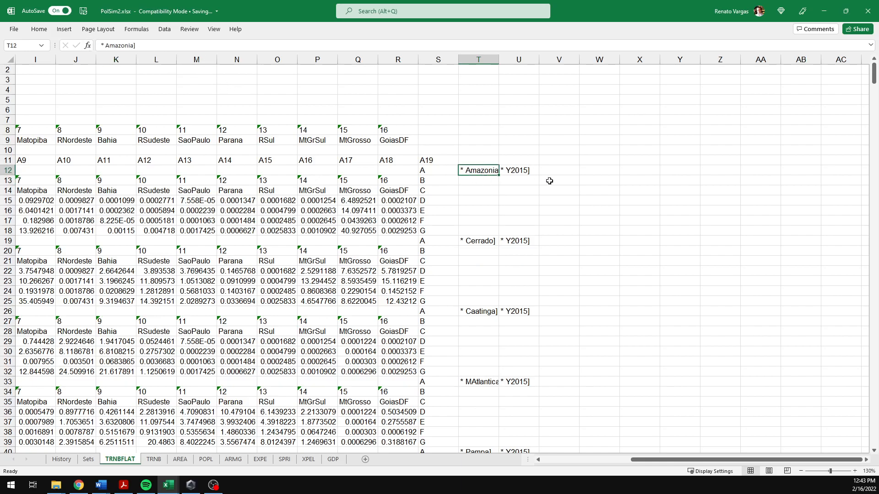
{"action": "left_click", "coordinate": [512, 171]}
{"action": "left_click", "coordinate": [480, 170]}
{"action": "left_click", "coordinate": [106, 45]}
{"action": "left_click_drag", "start_coordinate": [99, 44], "coordinate": [105, 45]}
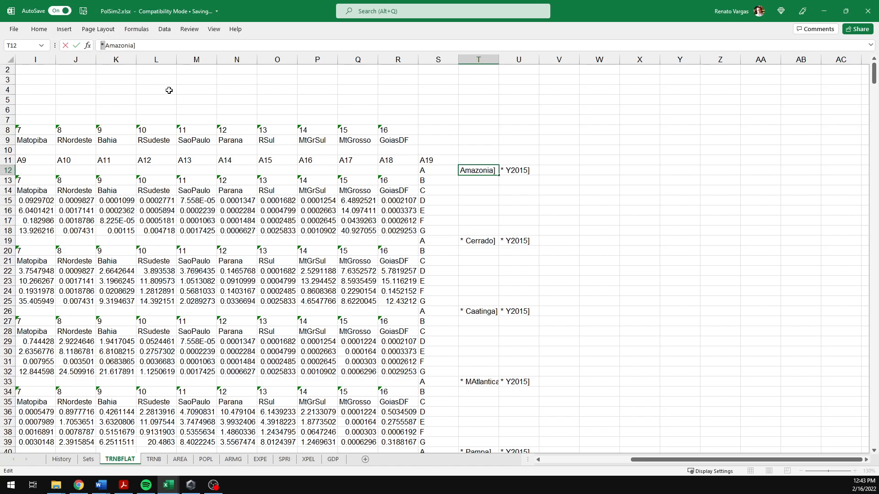
{"action": "key", "text": "Escape"}
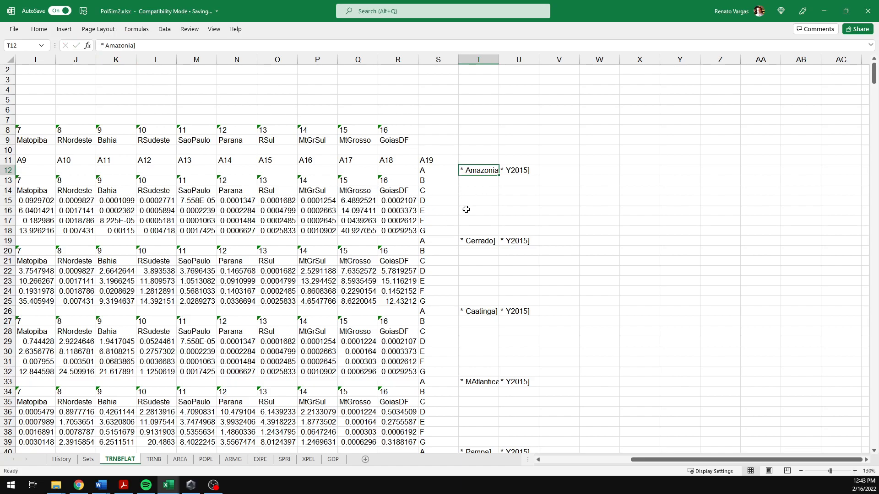
{"action": "key", "text": "ctrl+Down"}
{"action": "left_click_drag", "start_coordinate": [106, 46], "coordinate": [100, 46]}
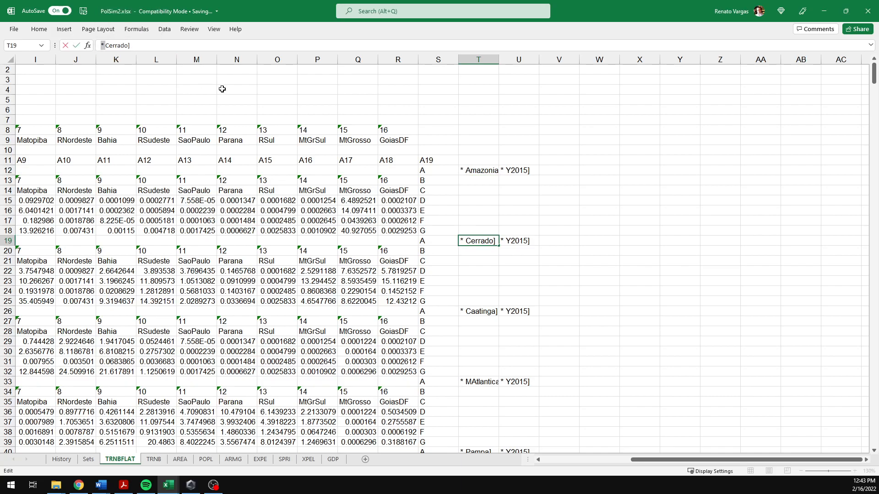
{"action": "key", "text": "Escape"}
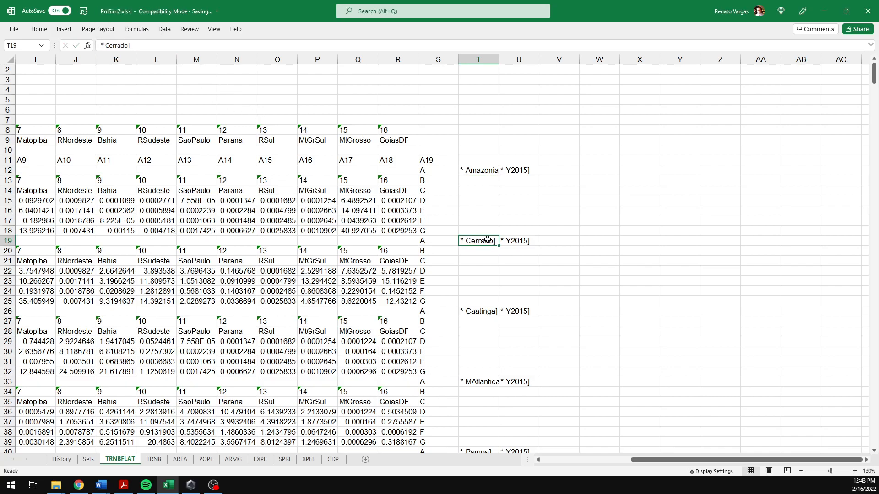
{"action": "left_click", "coordinate": [485, 223]}
{"action": "left_click", "coordinate": [481, 243]}
Step: Remove the asterisks from column T by replacing "~*" with nothing using Find and Replace
{"action": "left_click", "coordinate": [478, 60]}
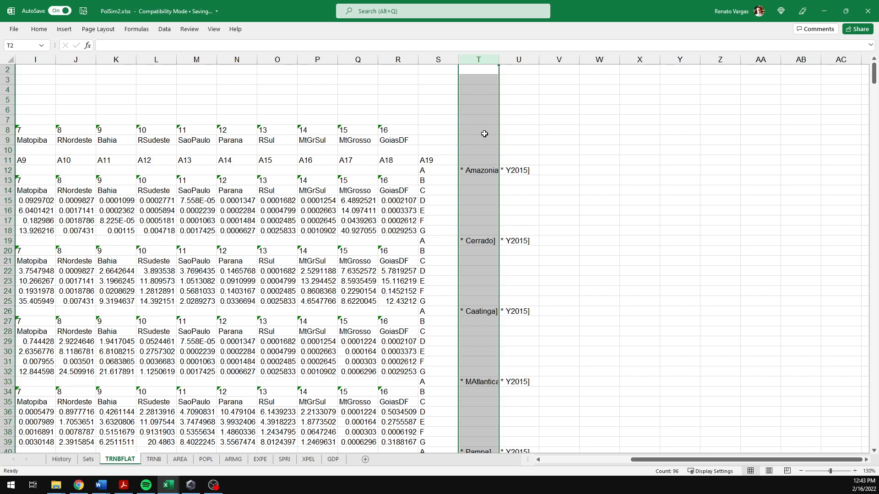
{"action": "key", "text": "ctrl+f"}
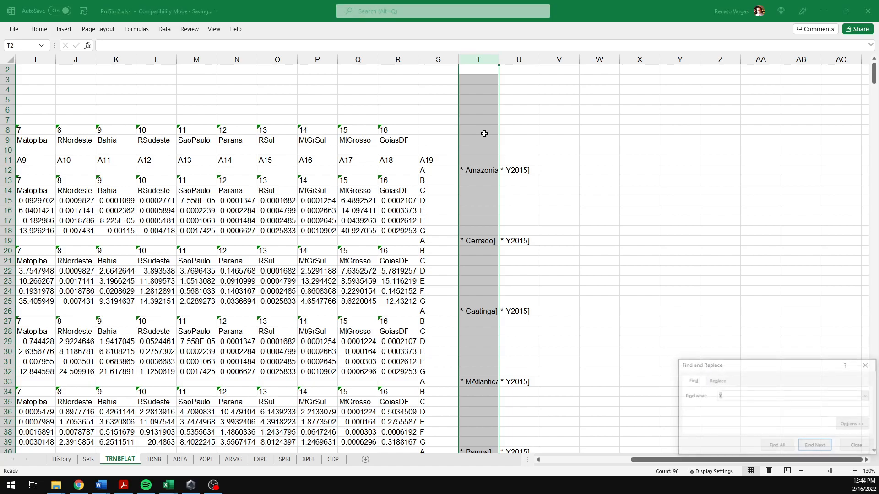
{"action": "left_click_drag", "start_coordinate": [754, 365], "coordinate": [322, 154]}
{"action": "left_click", "coordinate": [281, 170]}
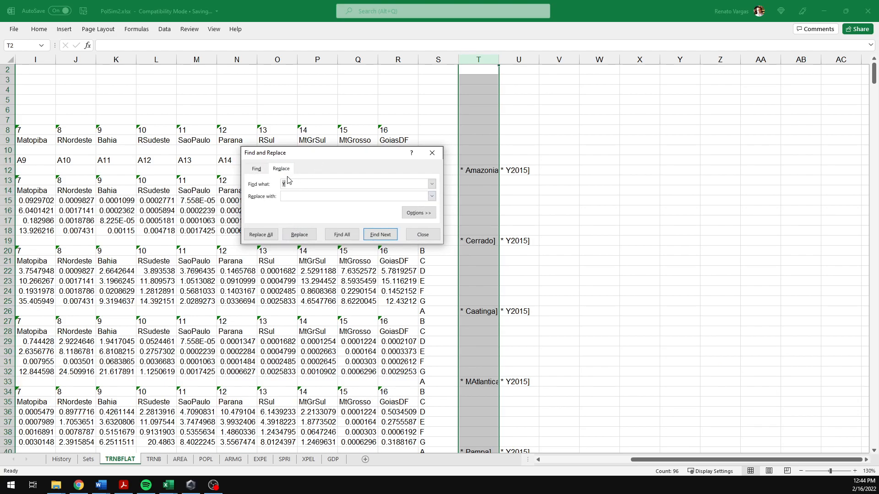
{"action": "type", "text": "*"}
{"action": "left_click", "coordinate": [261, 236]}
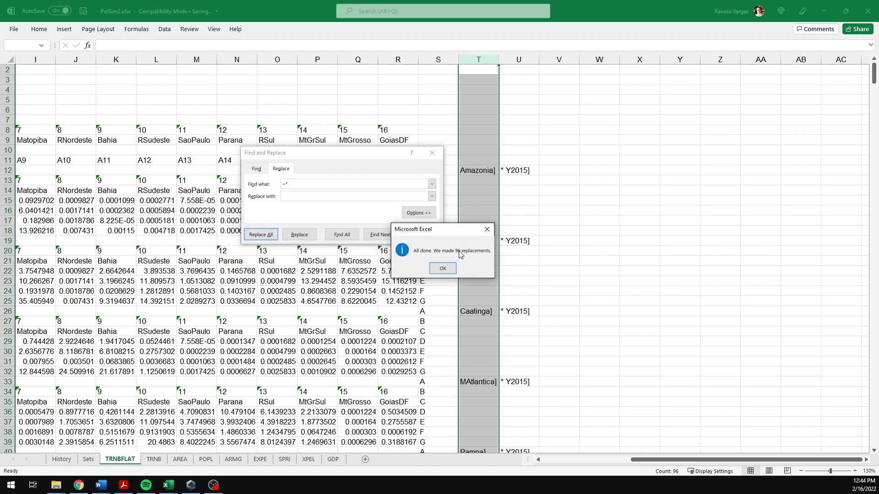
{"action": "left_click", "coordinate": [443, 269]}
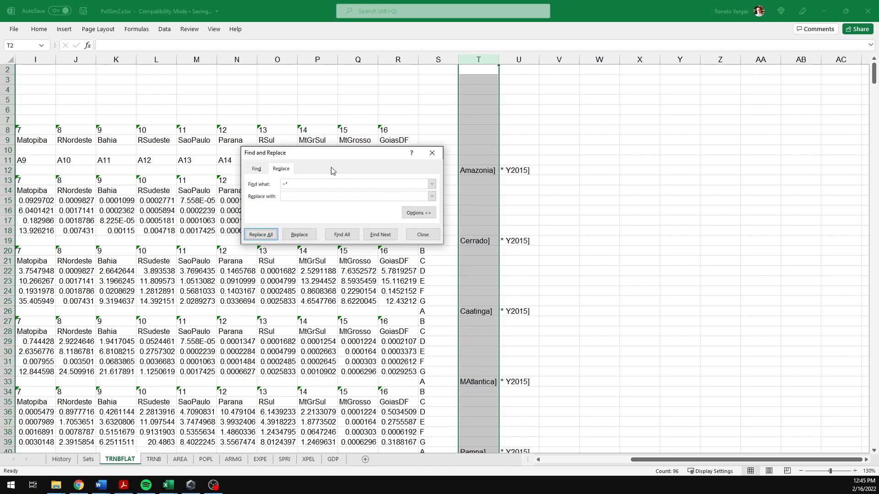
Step: Replace all "~*" occurrences in column U with nothing as well
{"action": "left_click", "coordinate": [519, 59]}
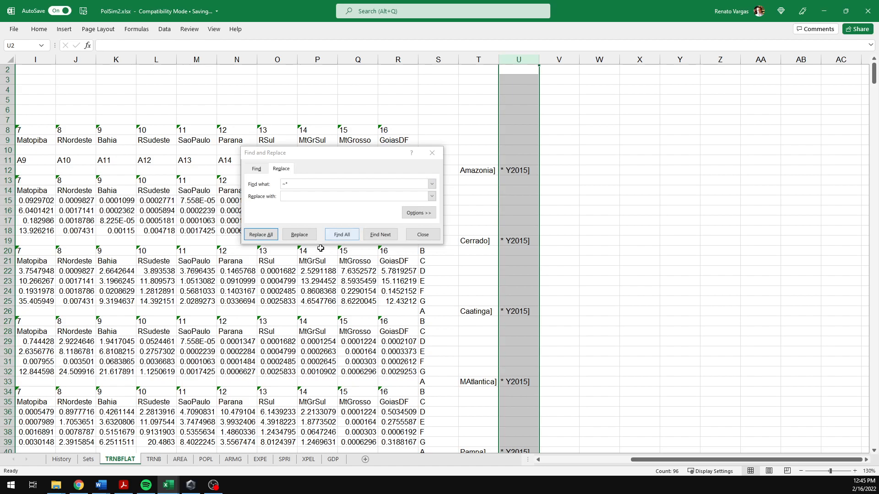
{"action": "left_click", "coordinate": [256, 236]}
{"action": "left_click", "coordinate": [440, 271]}
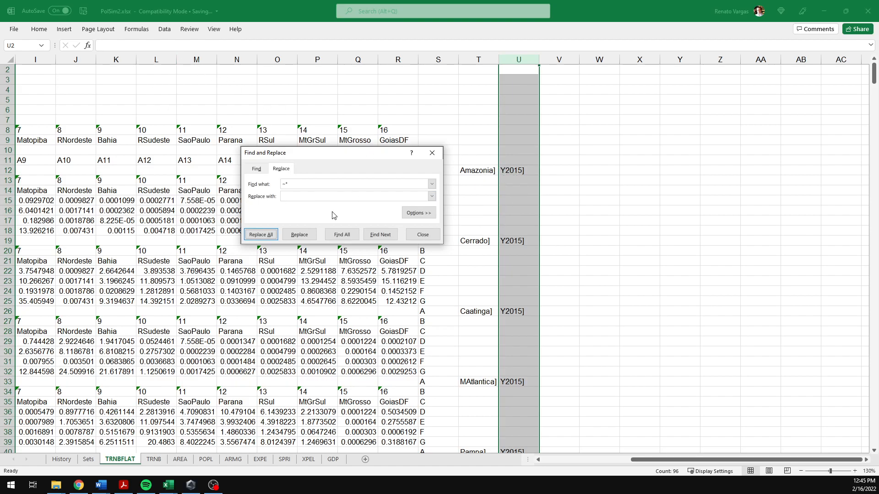
Step: Copy the "]" character from a cell and replace it with nothing throughout column T
{"action": "left_click", "coordinate": [483, 172]}
{"action": "left_click", "coordinate": [147, 46]}
{"action": "left_click_drag", "start_coordinate": [130, 46], "coordinate": [134, 46]}
{"action": "key", "text": "ctrl+c"}
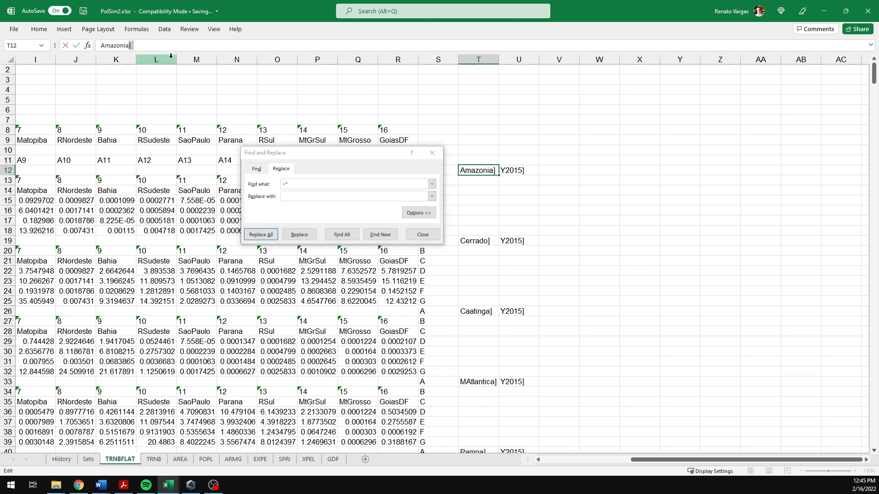
{"action": "left_click_drag", "start_coordinate": [308, 186], "coordinate": [278, 184]}
{"action": "key", "text": "ctrl+v"}
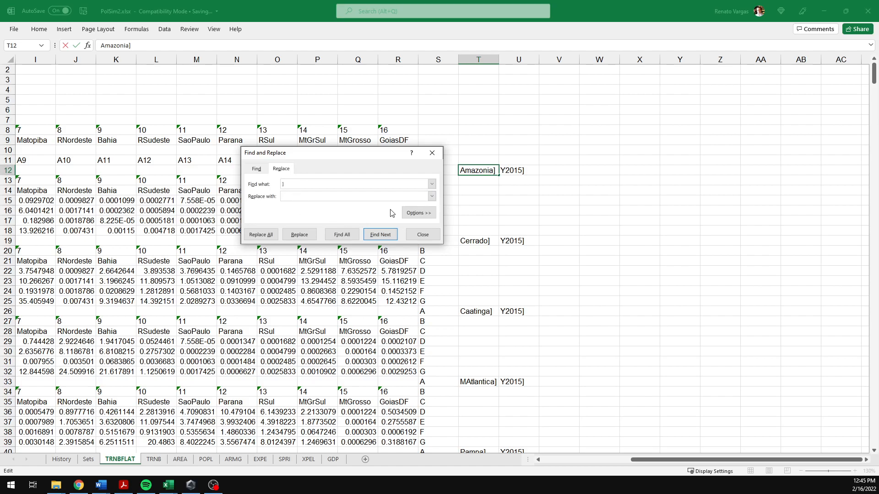
{"action": "left_click", "coordinate": [476, 59]}
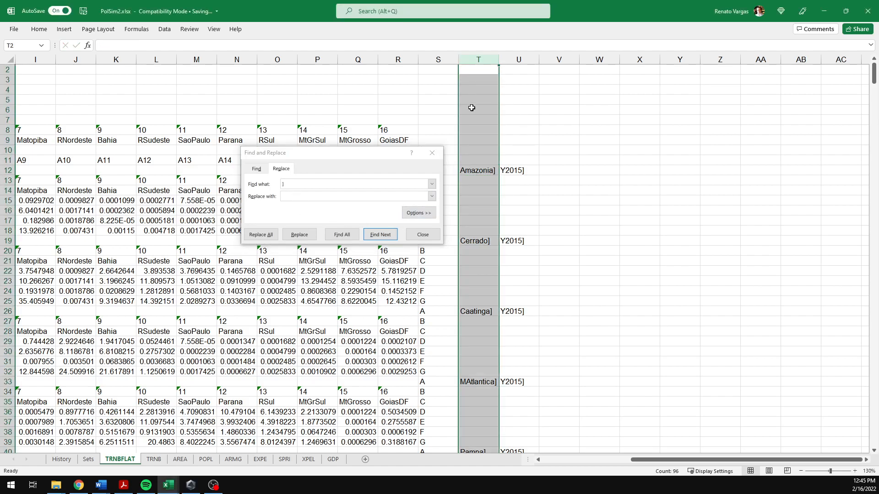
{"action": "left_click", "coordinate": [260, 235]}
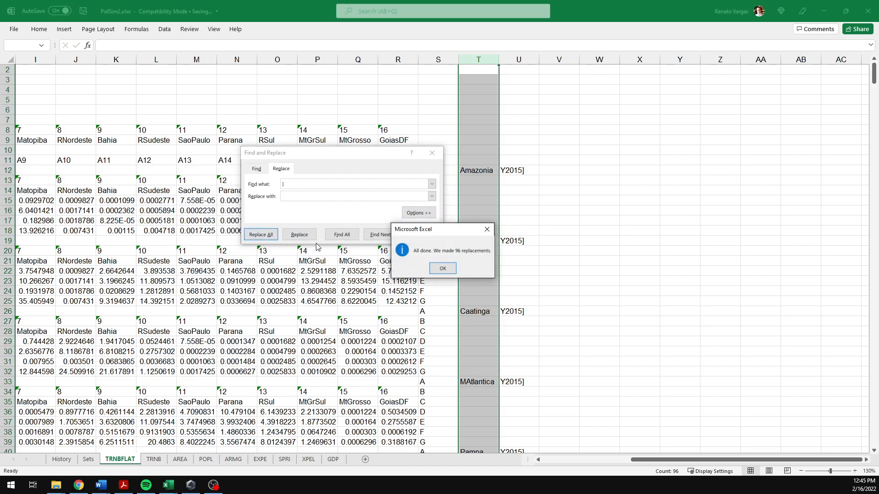
{"action": "left_click", "coordinate": [442, 268]}
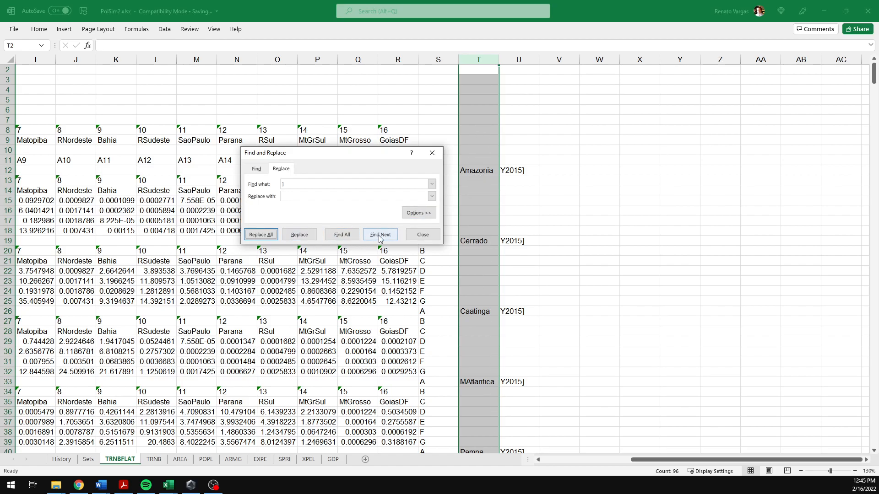
Step: Try to remove the "]" characters from column U
{"action": "left_click", "coordinate": [512, 59]}
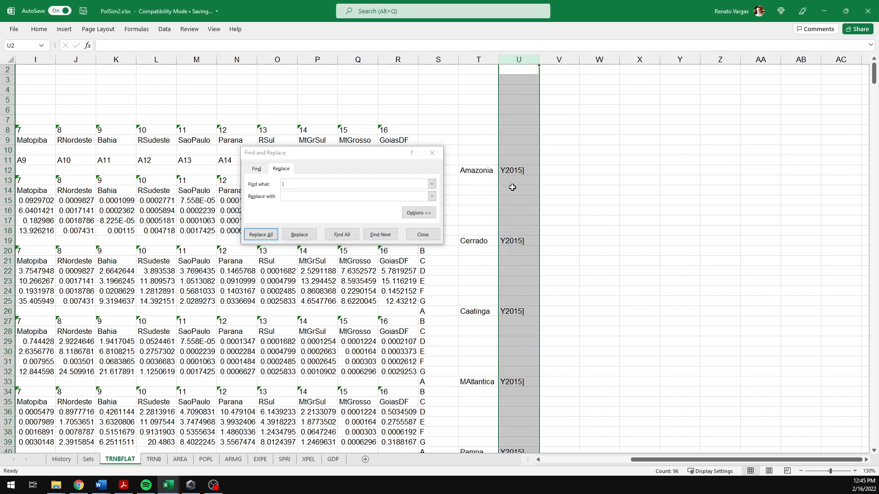
{"action": "left_click", "coordinate": [289, 234]}
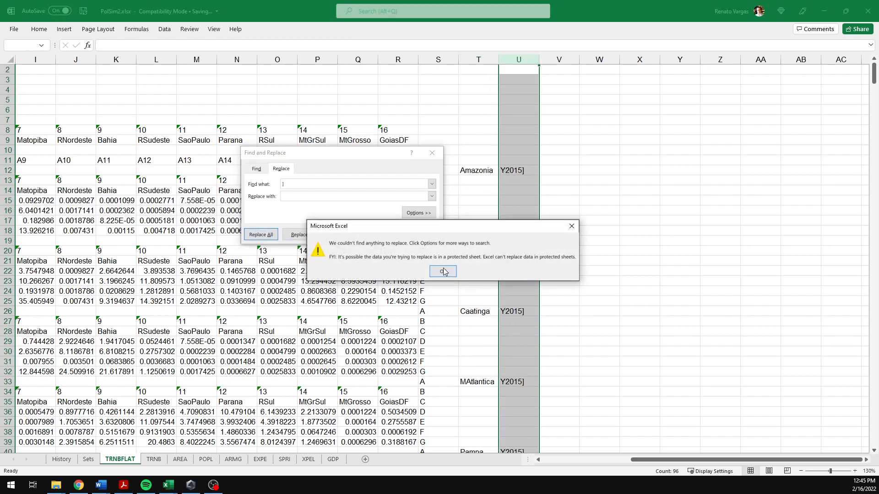
{"action": "left_click", "coordinate": [443, 272]}
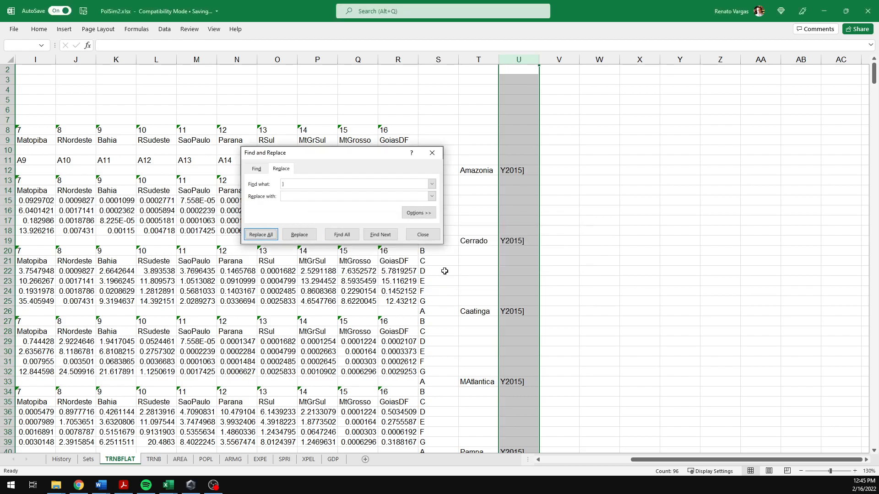
Step: Re-enter "]" as the search text and replace it with nothing throughout column U
{"action": "left_click", "coordinate": [518, 171]}
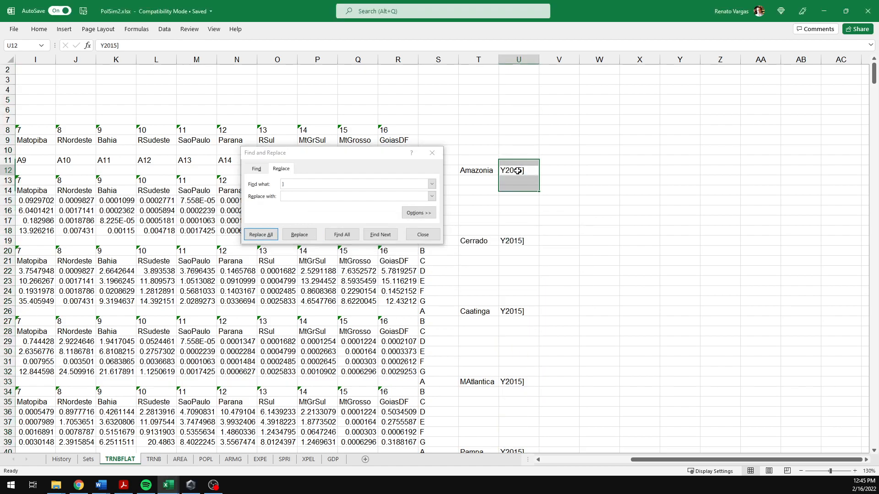
{"action": "left_click", "coordinate": [137, 46]}
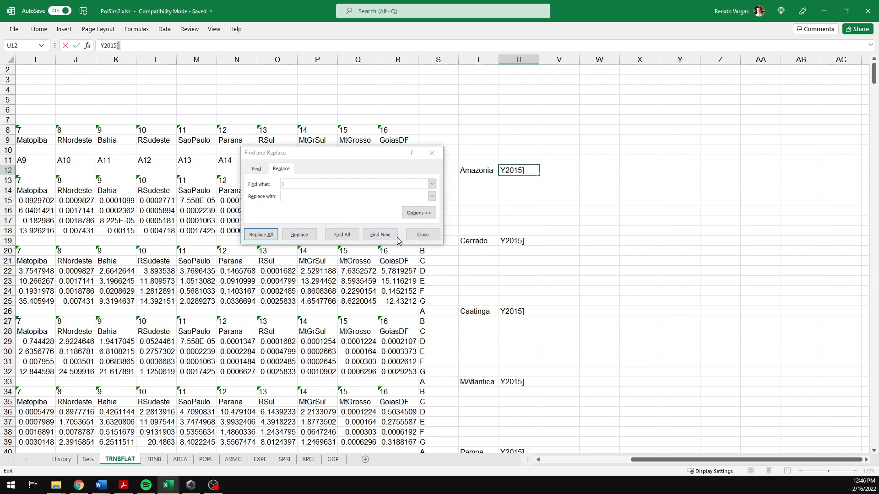
{"action": "left_click", "coordinate": [336, 195]}
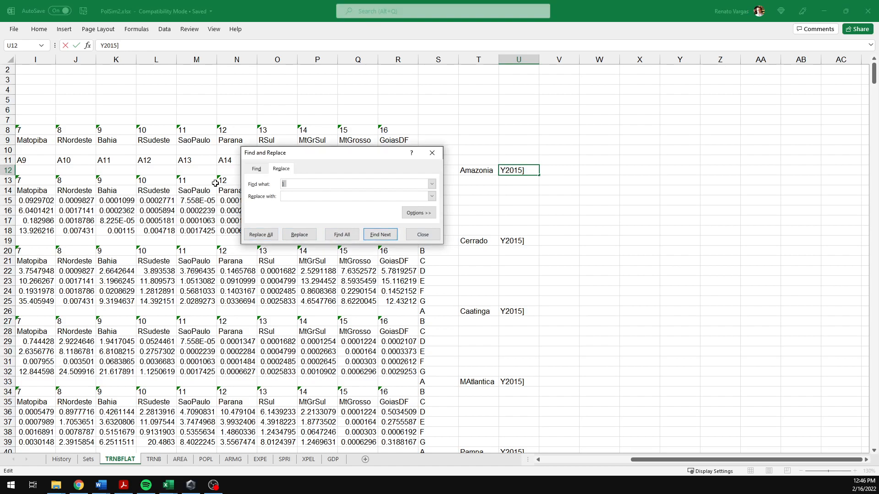
{"action": "key", "text": "Tab"}
{"action": "left_click", "coordinate": [519, 60]}
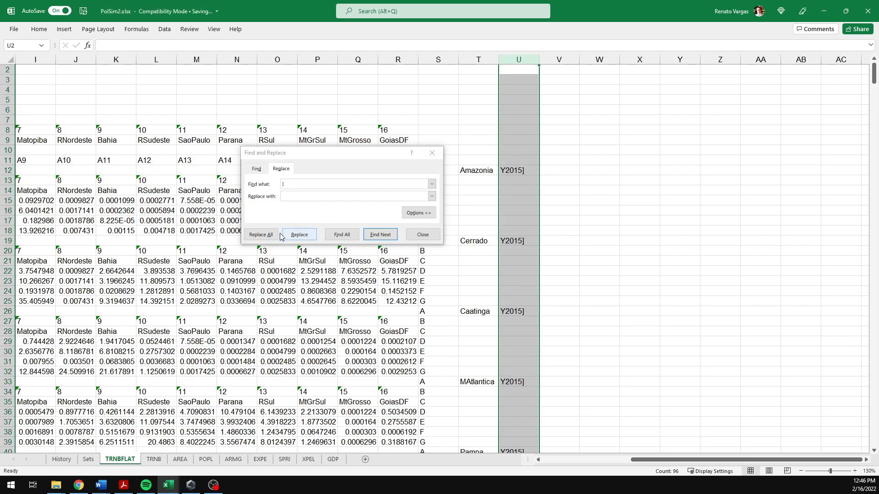
{"action": "left_click", "coordinate": [260, 235]}
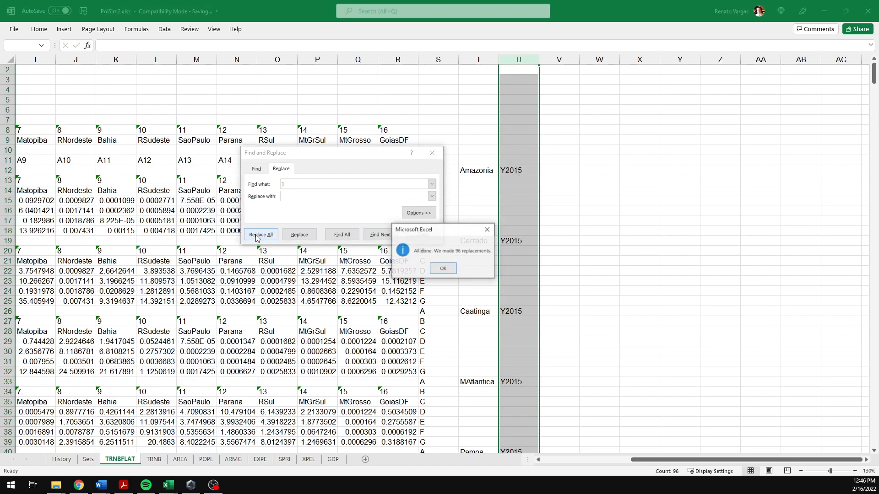
{"action": "left_click", "coordinate": [443, 269]}
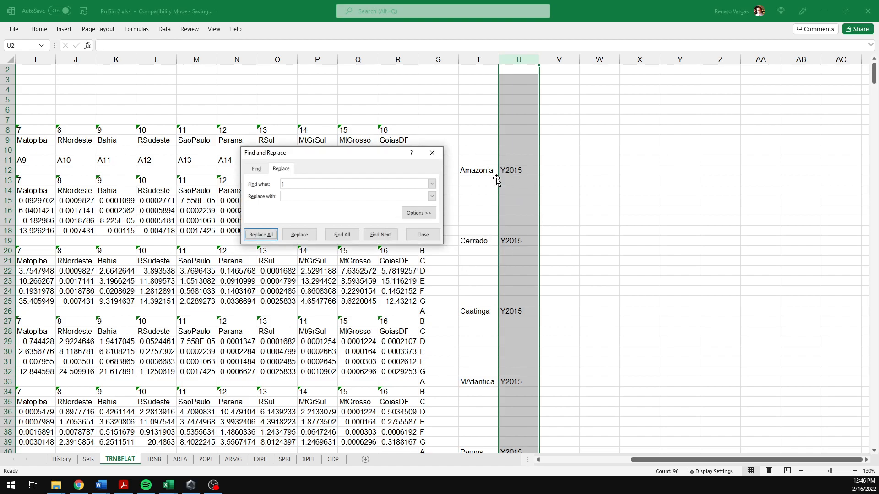
Step: Replace the letter "Y" in column U with nothing and close Find and Replace
{"action": "left_click", "coordinate": [250, 183]}
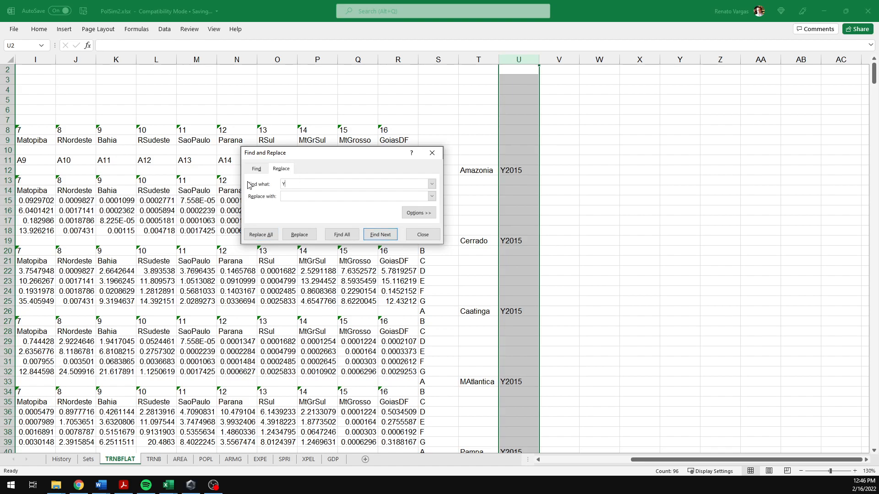
{"action": "left_click", "coordinate": [263, 236]}
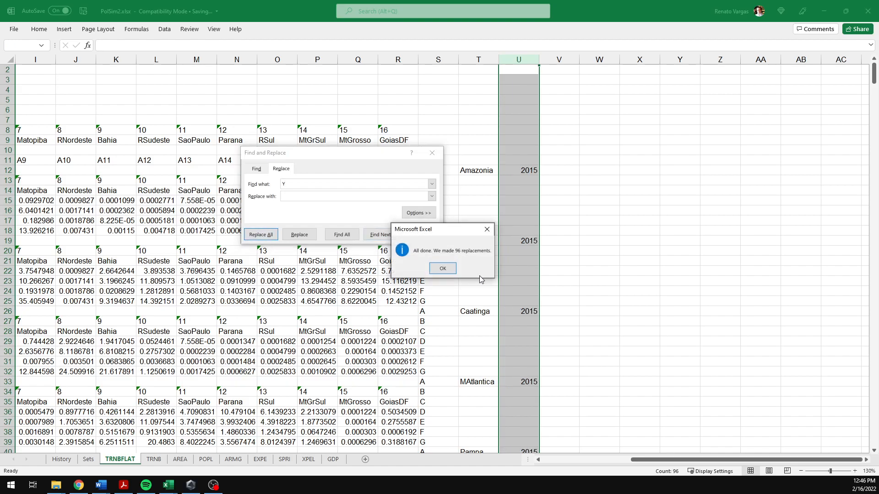
{"action": "left_click", "coordinate": [443, 269]}
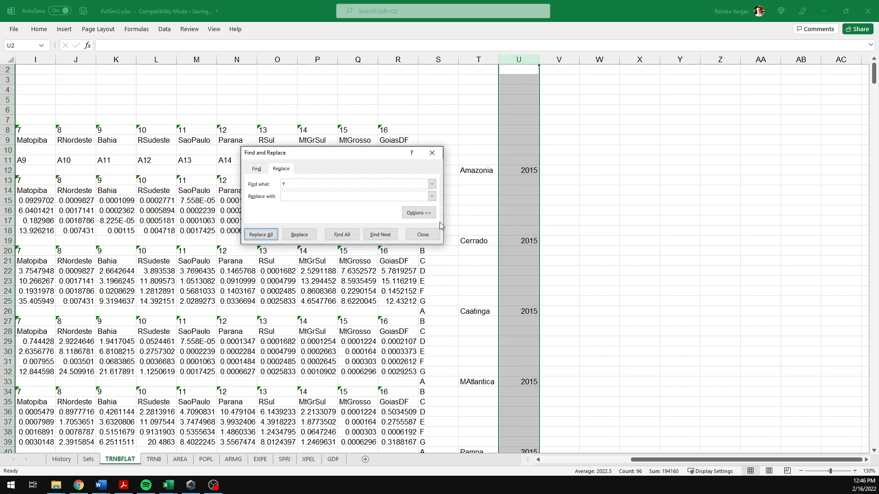
{"action": "left_click", "coordinate": [431, 237]}
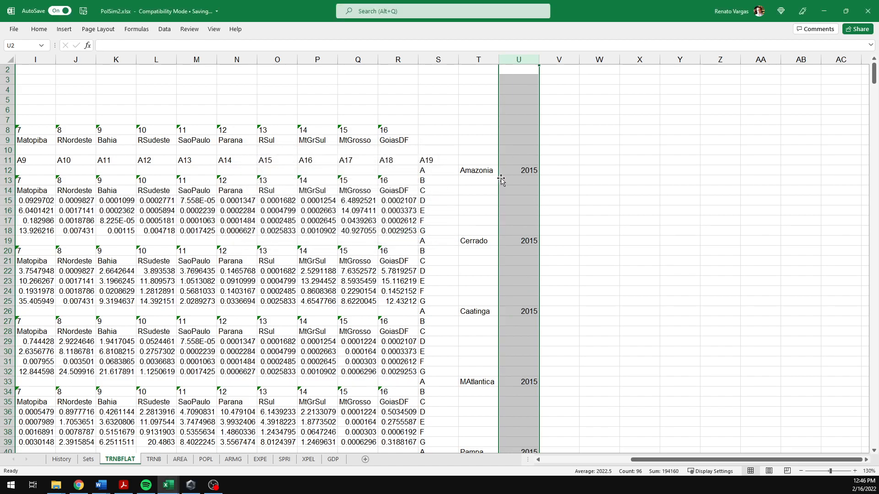
{"action": "left_click", "coordinate": [528, 170]}
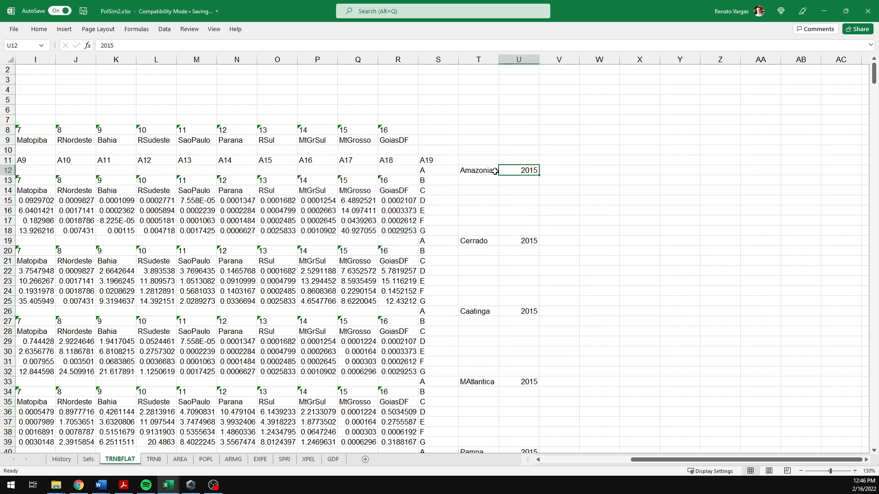
{"action": "left_click", "coordinate": [490, 172]}
{"action": "key", "text": "Return"}
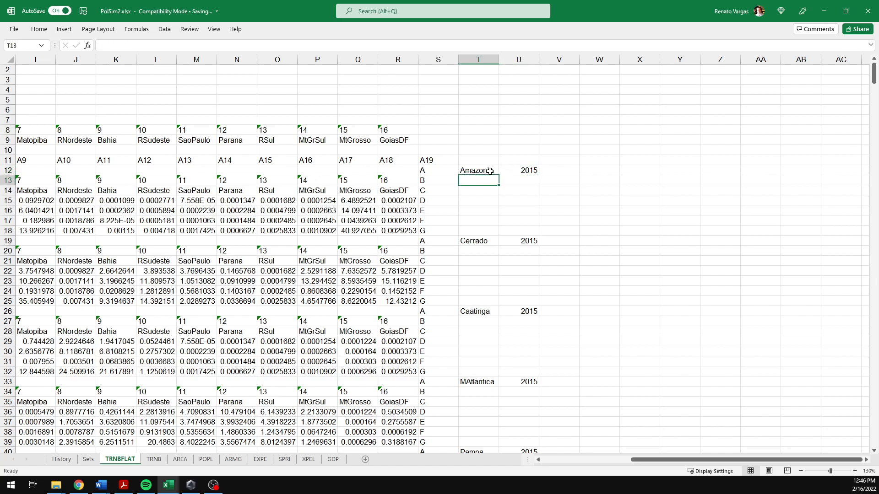
{"action": "left_click", "coordinate": [490, 172]}
{"action": "key", "text": "Return"}
{"action": "key", "text": "Return"}
{"action": "left_click", "coordinate": [490, 171]}
{"action": "key", "text": "Return"}
{"action": "key", "text": "Return"}
{"action": "key", "text": "Down"}
{"action": "key", "text": "Up"}
{"action": "key", "text": "Up"}
{"action": "key", "text": "Down"}
{"action": "key", "text": "Up"}
{"action": "key", "text": "Up"}
{"action": "key", "text": "Return"}
{"action": "key", "text": "Down"}
{"action": "key", "text": "Down"}
{"action": "key", "text": "Down"}
{"action": "key", "text": "Down"}
{"action": "key", "text": "Down"}
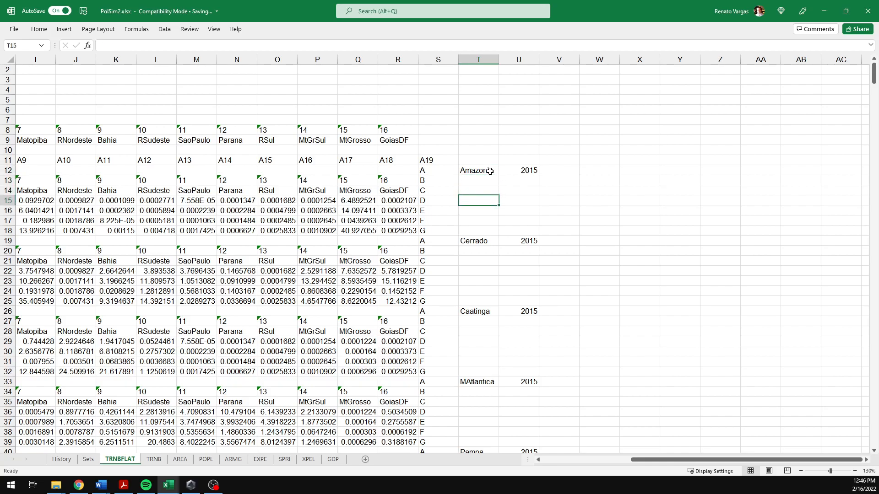
{"action": "key", "text": "Up"}
{"action": "key", "text": "Up"}
{"action": "key", "text": "Up"}
{"action": "key", "text": "Up"}
{"action": "key", "text": "Up"}
{"action": "key", "text": "Up"}
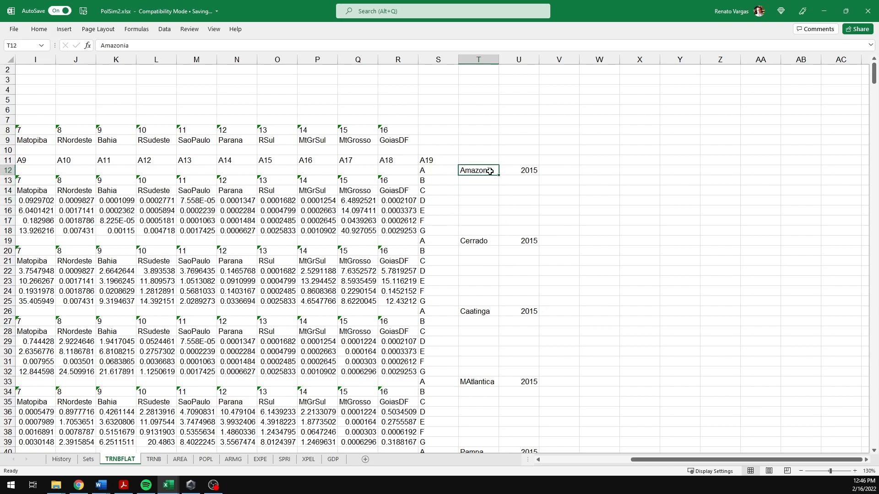
Step: Fill the Amazonia label and year 2015 down to row 18, producing years 2016 to 2021
{"action": "key", "text": "shift+Right"}
{"action": "left_click_drag", "start_coordinate": [539, 175], "coordinate": [541, 235]}
{"action": "left_click", "coordinate": [561, 234]}
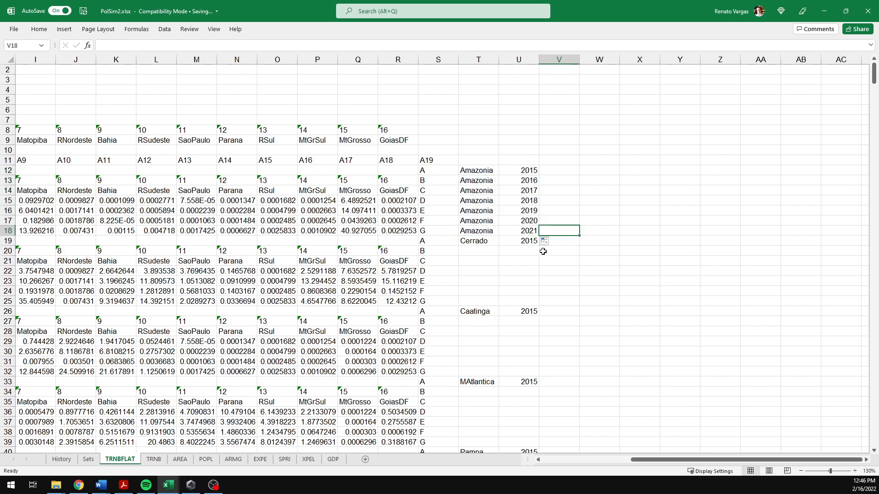
Step: Undo the last fill down of the Amazonia label and years in columns T and U
{"action": "key", "text": "ctrl+z"}
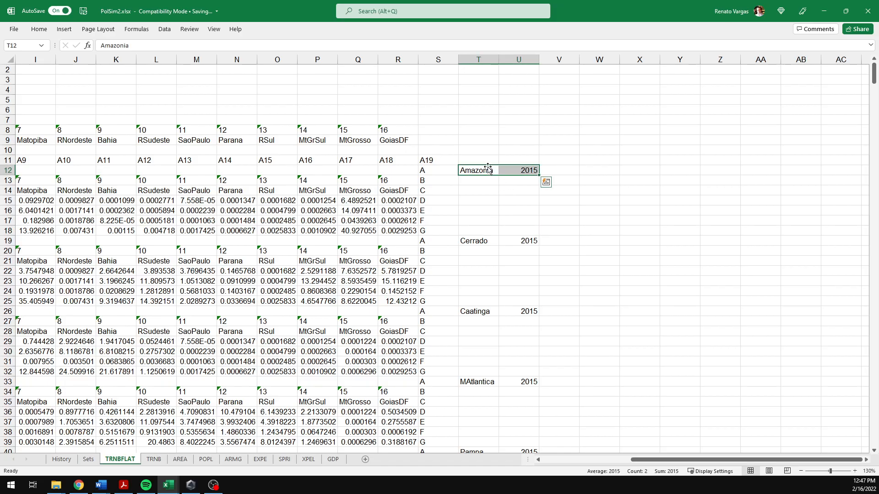
Step: Fill every blank cell in T12:U683 at once with a formula referring to the cell directly above
{"action": "left_click_drag", "start_coordinate": [873, 84], "coordinate": [873, 447]}
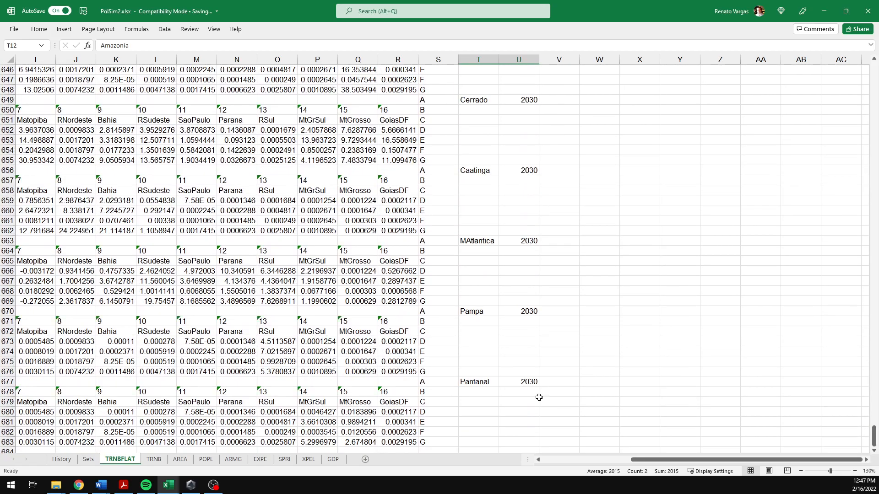
{"action": "scroll", "coordinate": [532, 389], "scroll_direction": "down", "scroll_amount": 2}
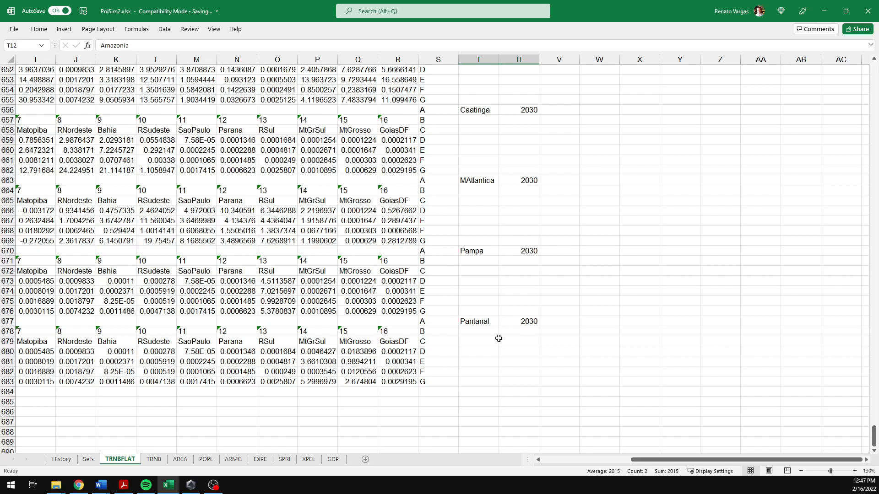
{"action": "left_click", "coordinate": [515, 382], "text": "shift"}
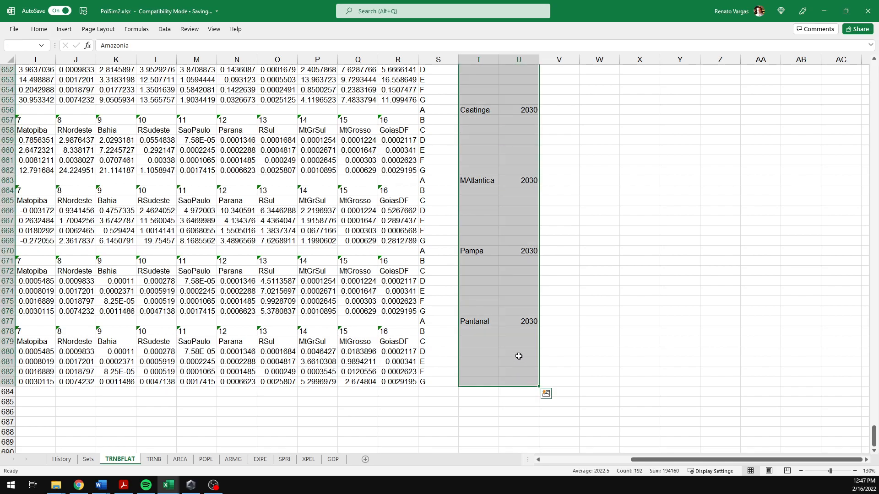
{"action": "key", "text": "F5"}
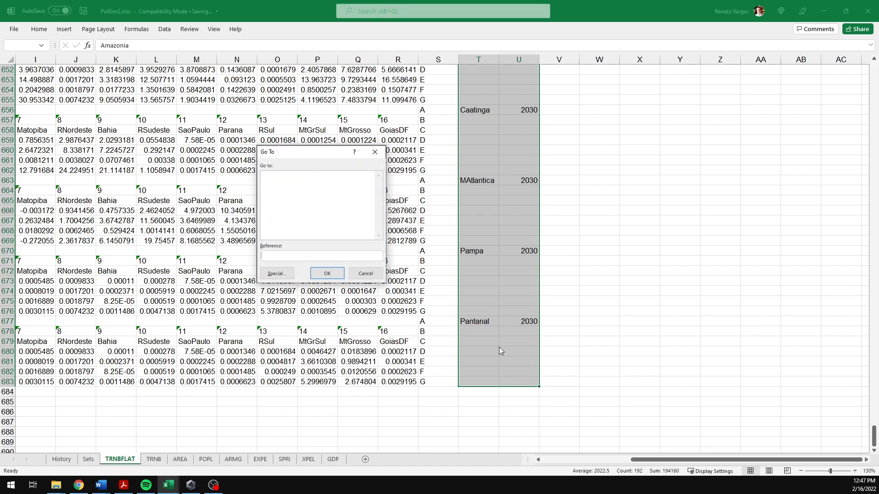
{"action": "left_click", "coordinate": [277, 273]}
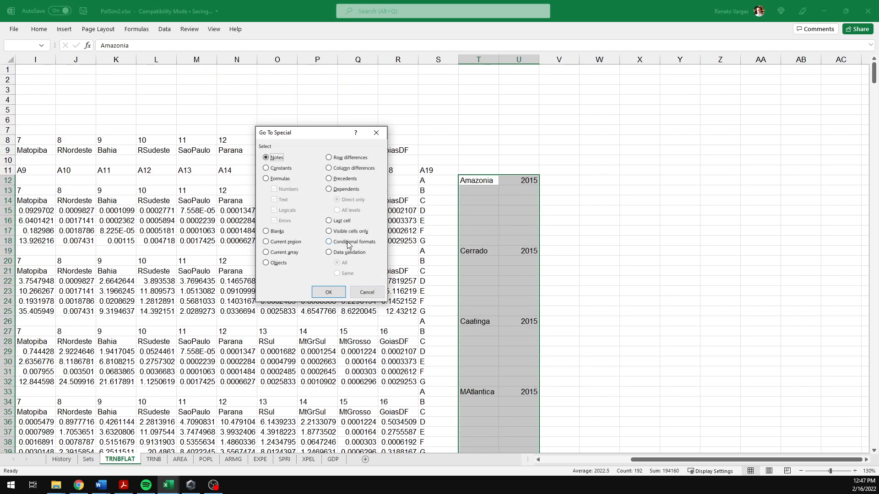
{"action": "left_click", "coordinate": [266, 232]}
{"action": "left_click", "coordinate": [329, 292]}
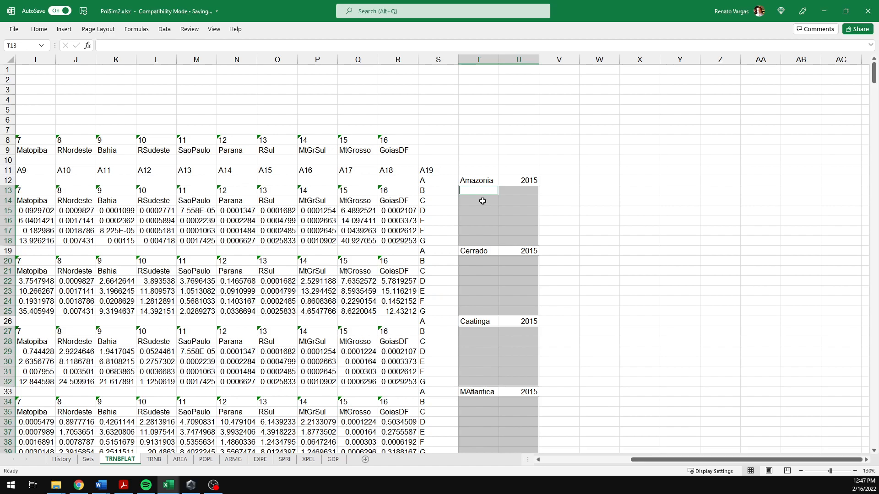
{"action": "type", "text": "="}
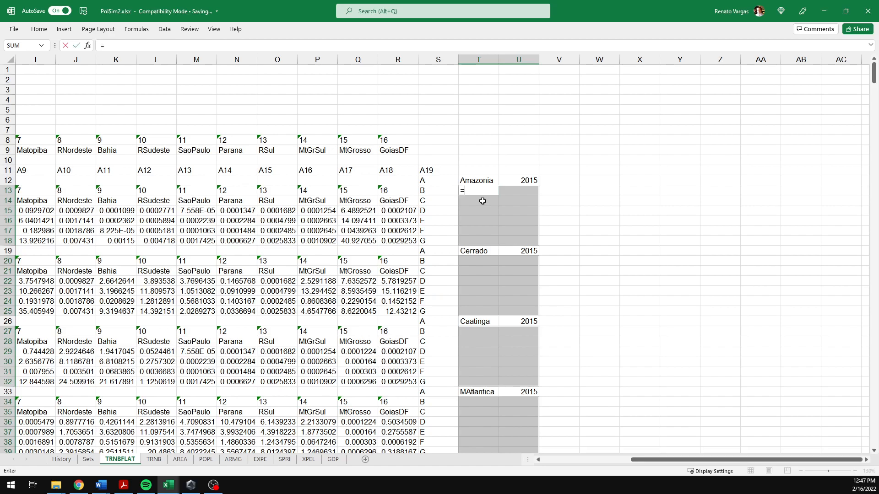
{"action": "key", "text": "Up"}
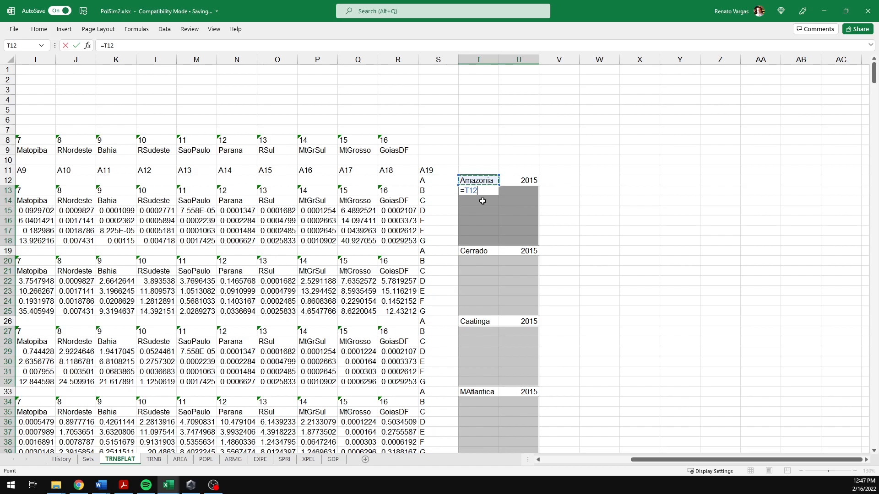
{"action": "key", "text": "ctrl+Return"}
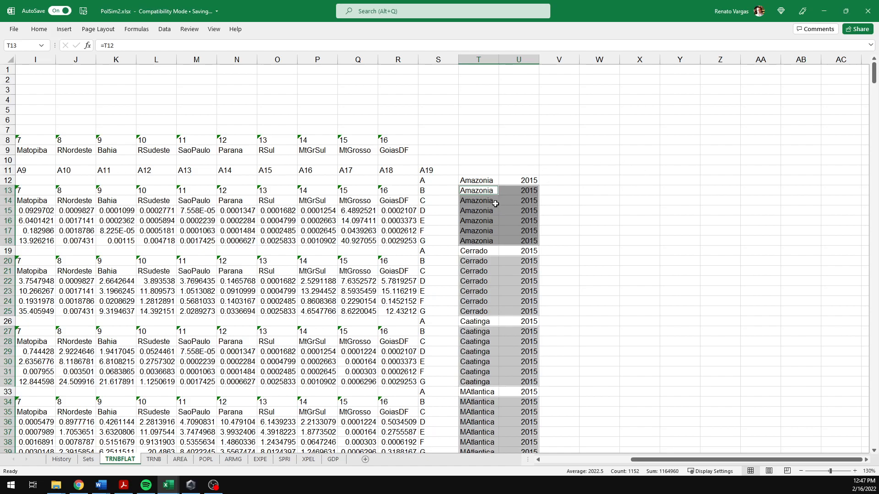
Step: Check the new formulas in column T and jump to the end of the filled data
{"action": "left_click", "coordinate": [481, 191]}
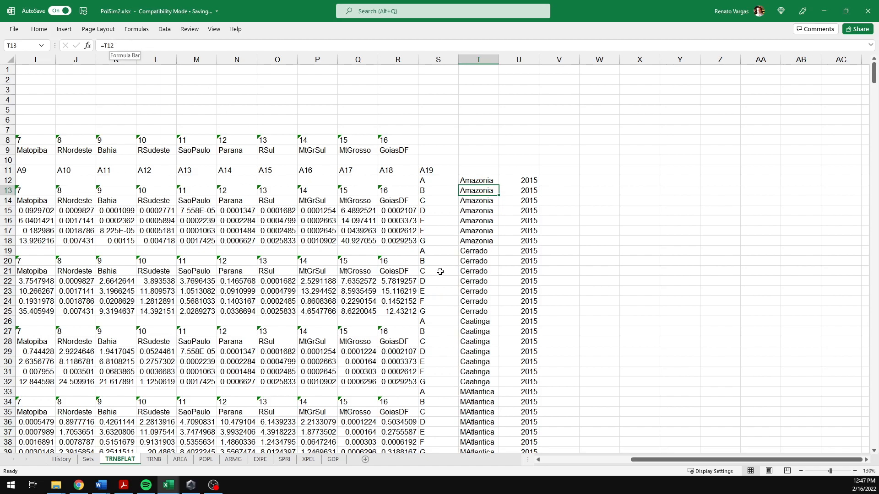
{"action": "scroll", "coordinate": [487, 354], "scroll_direction": "down", "scroll_amount": 7}
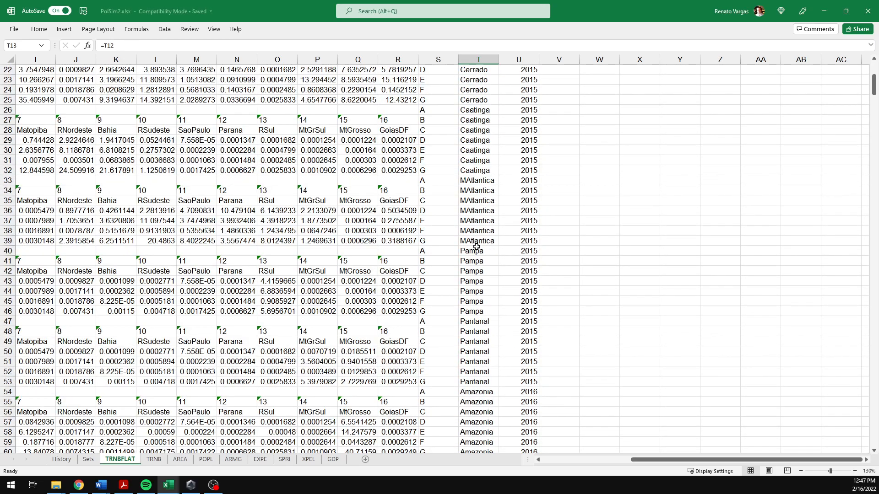
{"action": "scroll", "coordinate": [476, 241], "scroll_direction": "up", "scroll_amount": 7}
{"action": "left_click", "coordinate": [477, 212]}
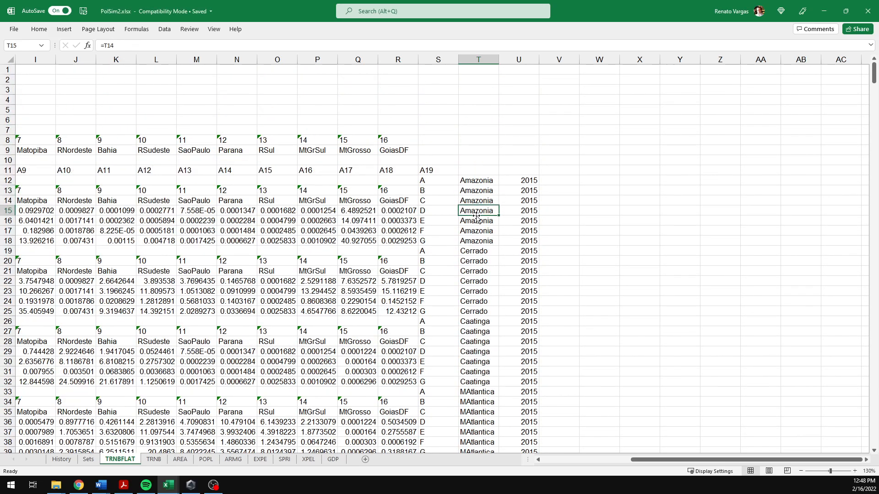
{"action": "key", "text": "ctrl+Down"}
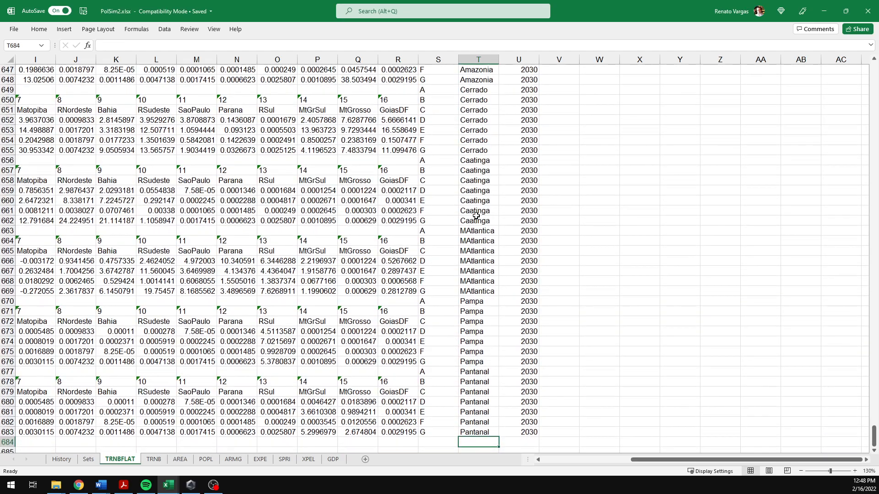
{"action": "key", "text": "ctrl+Up"}
Step: Navigate through the first land-use blocks' header, label and value cells to review the sheet layout
{"action": "key", "text": "Up"}
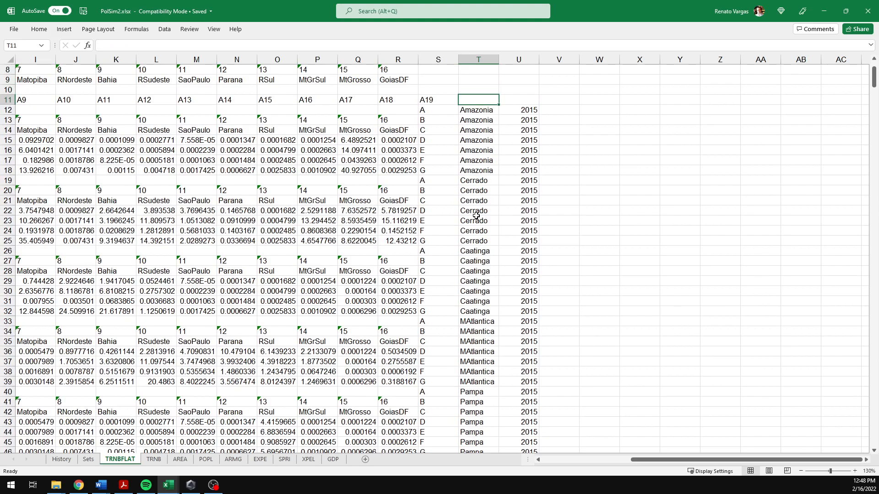
{"action": "key", "text": "Down"}
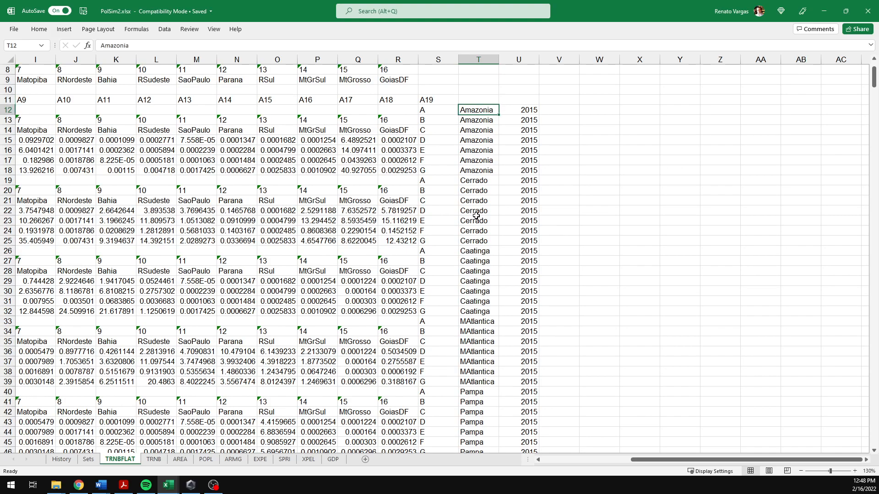
{"action": "key", "text": "Left"}
{"action": "key", "text": "Left"}
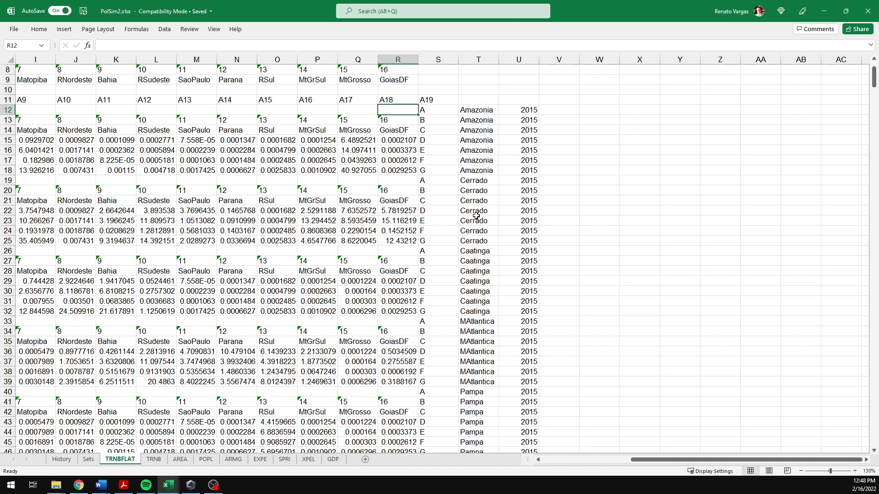
{"action": "key", "text": "Right"}
{"action": "key", "text": "Right"}
{"action": "key", "text": "Left"}
{"action": "key", "text": "Right"}
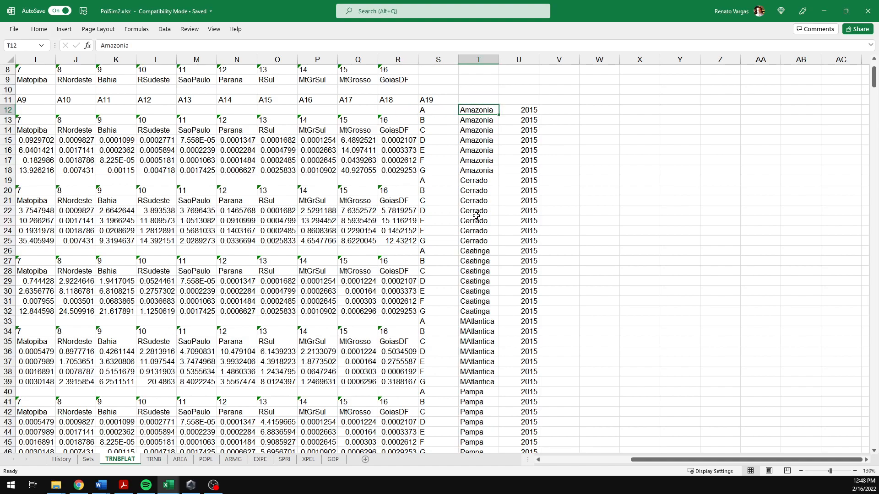
{"action": "key", "text": "Left"}
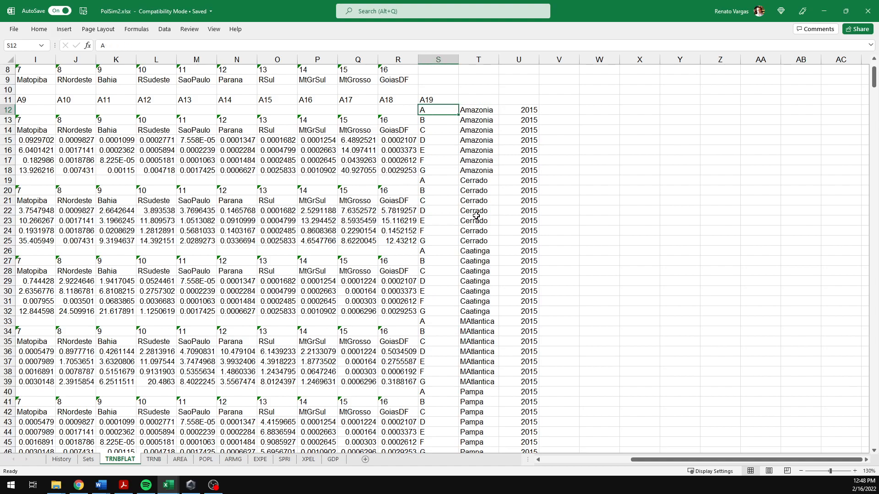
{"action": "key", "text": "Left"}
{"action": "key", "text": "Right"}
{"action": "key", "text": "Left"}
{"action": "key", "text": "Down"}
{"action": "key", "text": "Down"}
{"action": "key", "text": "Down"}
{"action": "key", "text": "Down"}
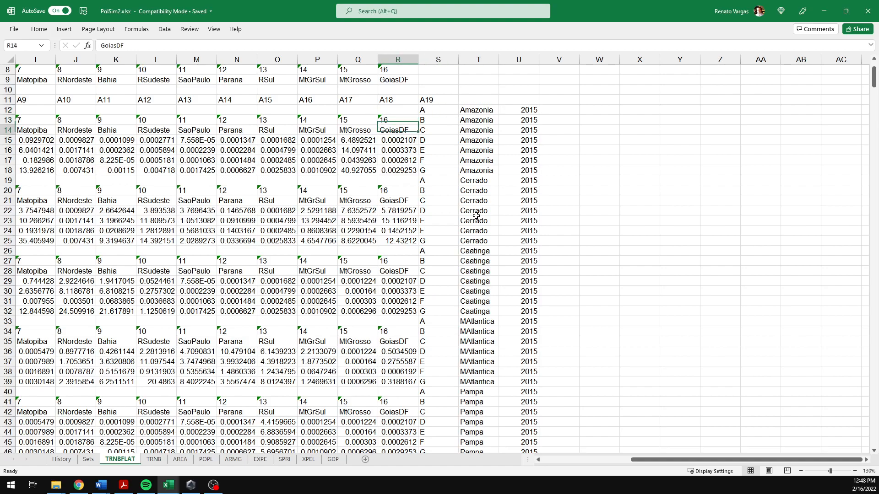
{"action": "key", "text": "Up"}
{"action": "key", "text": "Left"}
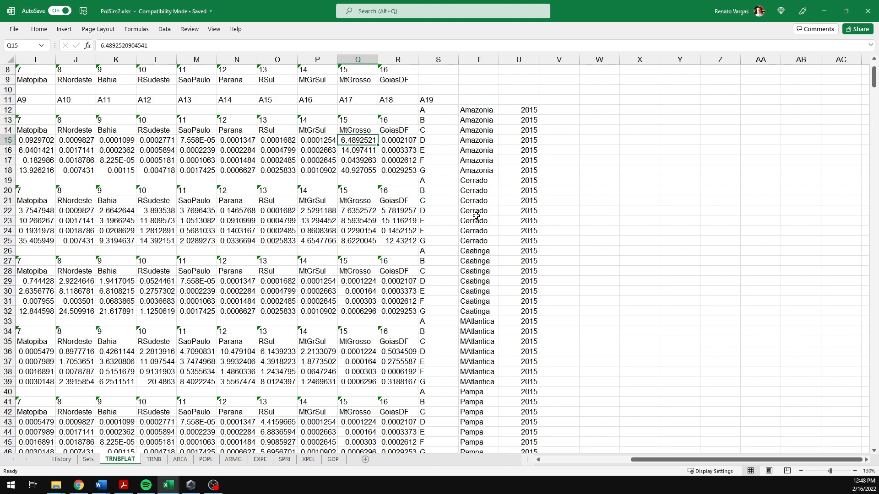
{"action": "key", "text": "Right"}
{"action": "key", "text": "Right"}
{"action": "key", "text": "Right"}
{"action": "key", "text": "Right"}
{"action": "key", "text": "Left"}
{"action": "key", "text": "Right"}
{"action": "key", "text": "Left"}
{"action": "key", "text": "Right"}
{"action": "key", "text": "Left"}
{"action": "key", "text": "Right"}
{"action": "key", "text": "Left"}
{"action": "key", "text": "Right"}
{"action": "key", "text": "Left"}
{"action": "key", "text": "Left"}
{"action": "key", "text": "Left"}
{"action": "key", "text": "Left"}
{"action": "key", "text": "Left"}
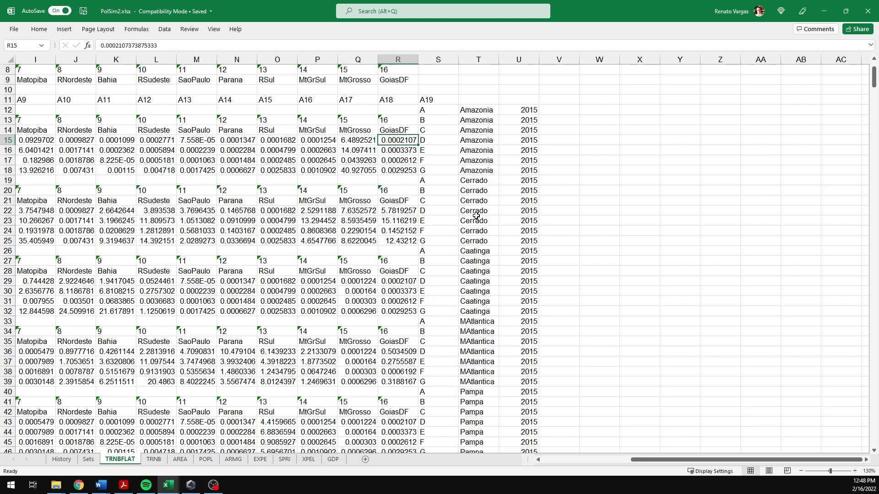
{"action": "key", "text": "Left"}
{"action": "key", "text": "Left"}
{"action": "key", "text": "Left"}
{"action": "key", "text": "Left"}
{"action": "key", "text": "Left"}
{"action": "key", "text": "Left"}
{"action": "key", "text": "Left"}
{"action": "key", "text": "Left"}
{"action": "key", "text": "Left"}
{"action": "key", "text": "Left"}
{"action": "key", "text": "Left"}
{"action": "key", "text": "Left"}
{"action": "key", "text": "Left"}
{"action": "key", "text": "Left"}
{"action": "key", "text": "Left"}
{"action": "key", "text": "Down"}
{"action": "key", "text": "Down"}
{"action": "key", "text": "Down"}
{"action": "key", "text": "Down"}
{"action": "key", "text": "Down"}
{"action": "key", "text": "Down"}
{"action": "key", "text": "Down"}
{"action": "key", "text": "Up"}
{"action": "key", "text": "Up"}
{"action": "key", "text": "Up"}
{"action": "key", "text": "shift+Right"}
{"action": "key", "text": "shift+Right"}
{"action": "key", "text": "shift+Right"}
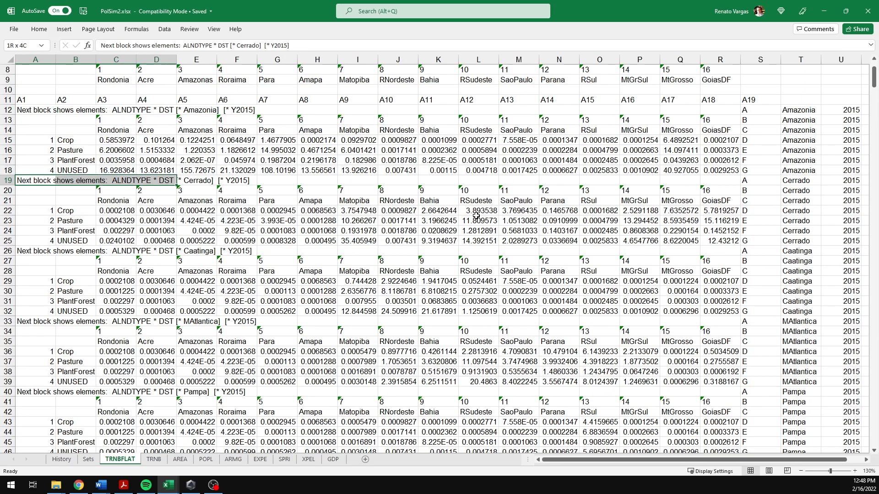
{"action": "key", "text": "shift+Down"}
{"action": "key", "text": "shift+Down"}
{"action": "key", "text": "shift+Down"}
{"action": "key", "text": "shift+Right"}
{"action": "key", "text": "shift+Up"}
{"action": "key", "text": "shift+Right"}
{"action": "key", "text": "shift+Right"}
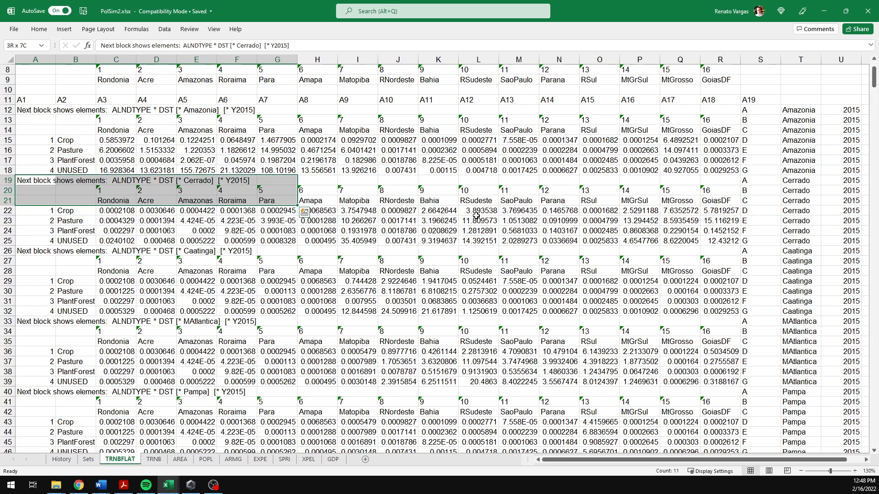
{"action": "key", "text": "Up"}
{"action": "key", "text": "Up"}
{"action": "key", "text": "Right"}
{"action": "key", "text": "Down"}
{"action": "key", "text": "Down"}
{"action": "key", "text": "Right"}
{"action": "key", "text": "Down"}
{"action": "key", "text": "Down"}
{"action": "key", "text": "Up"}
{"action": "key", "text": "Down"}
{"action": "key", "text": "Up"}
{"action": "key", "text": "Up"}
{"action": "key", "text": "Down"}
{"action": "key", "text": "Up"}
{"action": "key", "text": "Left"}
{"action": "key", "text": "Left"}
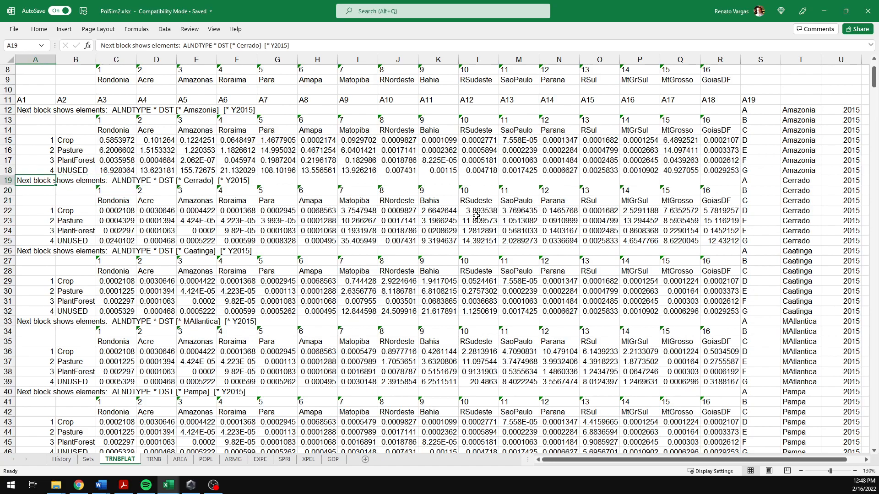
Step: Move across the region columns and up to header row 11 to review its A-series labels
{"action": "key", "text": "Right"}
{"action": "key", "text": "Left"}
{"action": "key", "text": "Right"}
{"action": "key", "text": "Right"}
{"action": "key", "text": "Right"}
{"action": "key", "text": "Right"}
{"action": "key", "text": "Right"}
{"action": "key", "text": "Right"}
{"action": "key", "text": "Right"}
{"action": "key", "text": "Right"}
{"action": "key", "text": "Right"}
{"action": "key", "text": "Right"}
{"action": "key", "text": "Right"}
{"action": "key", "text": "Right"}
{"action": "key", "text": "Right"}
{"action": "key", "text": "Right"}
{"action": "key", "text": "Right"}
{"action": "key", "text": "Right"}
{"action": "key", "text": "Right"}
{"action": "key", "text": "Down"}
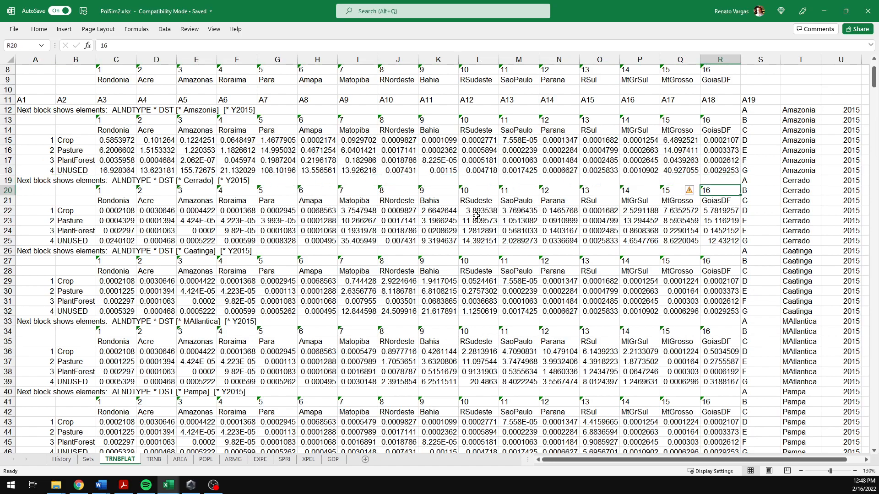
{"action": "key", "text": "Right"}
{"action": "key", "text": "Down"}
{"action": "key", "text": "Right"}
{"action": "key", "text": "Down"}
{"action": "key", "text": "Left"}
{"action": "key", "text": "Left"}
{"action": "key", "text": "Left"}
{"action": "key", "text": "Left"}
{"action": "key", "text": "Left"}
{"action": "key", "text": "Left"}
{"action": "key", "text": "Left"}
{"action": "key", "text": "Left"}
{"action": "key", "text": "Left"}
{"action": "key", "text": "Left"}
{"action": "key", "text": "Left"}
{"action": "key", "text": "Left"}
{"action": "key", "text": "Left"}
{"action": "key", "text": "Left"}
{"action": "key", "text": "Left"}
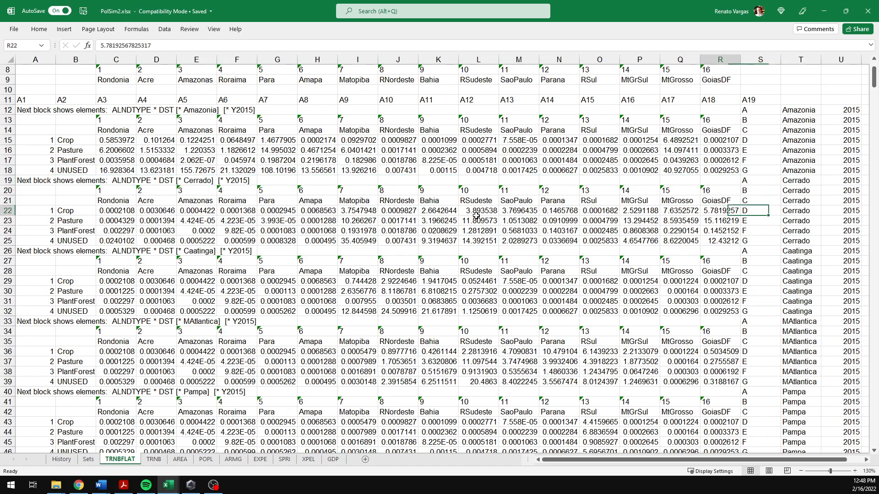
{"action": "key", "text": "Left"}
{"action": "key", "text": "Left"}
{"action": "key", "text": "Left"}
{"action": "key", "text": "Left"}
{"action": "key", "text": "Up"}
{"action": "key", "text": "Up"}
{"action": "key", "text": "Up"}
{"action": "key", "text": "Up"}
{"action": "key", "text": "Up"}
{"action": "key", "text": "Up"}
{"action": "key", "text": "Up"}
{"action": "key", "text": "Up"}
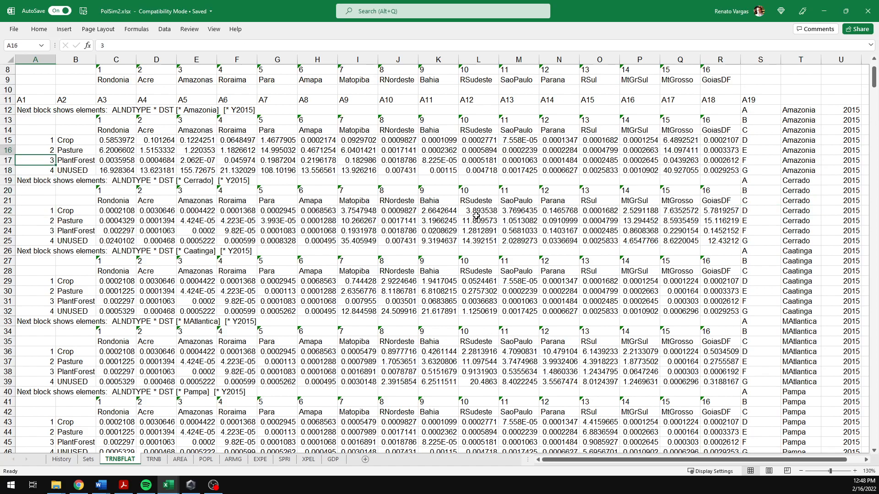
{"action": "key", "text": "Up"}
{"action": "key", "text": "Right"}
{"action": "key", "text": "Right"}
{"action": "key", "text": "Right"}
{"action": "key", "text": "Right"}
{"action": "key", "text": "Right"}
{"action": "key", "text": "Right"}
{"action": "key", "text": "Right"}
{"action": "key", "text": "Right"}
{"action": "key", "text": "Right"}
{"action": "key", "text": "Right"}
{"action": "key", "text": "Right"}
{"action": "key", "text": "Right"}
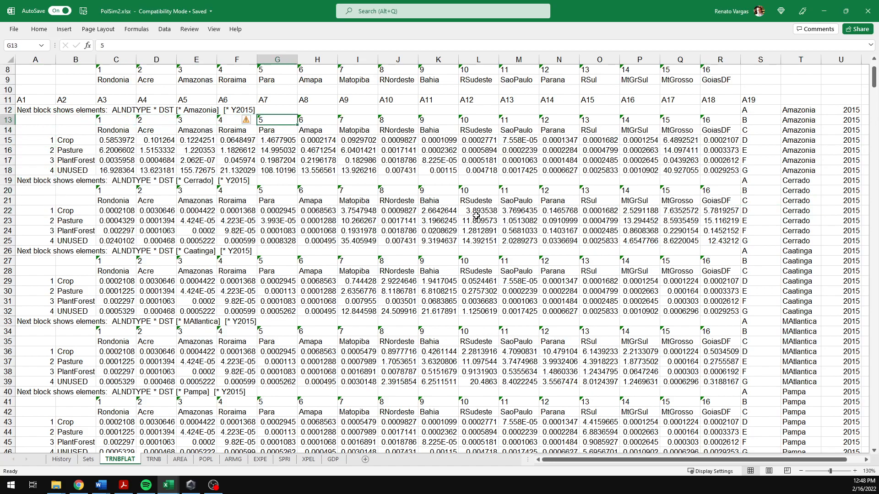
{"action": "key", "text": "Right"}
{"action": "key", "text": "Right"}
{"action": "key", "text": "Right"}
{"action": "key", "text": "Right"}
{"action": "key", "text": "Right"}
{"action": "key", "text": "Right"}
{"action": "key", "text": "Right"}
{"action": "key", "text": "Right"}
{"action": "key", "text": "Right"}
{"action": "key", "text": "Right"}
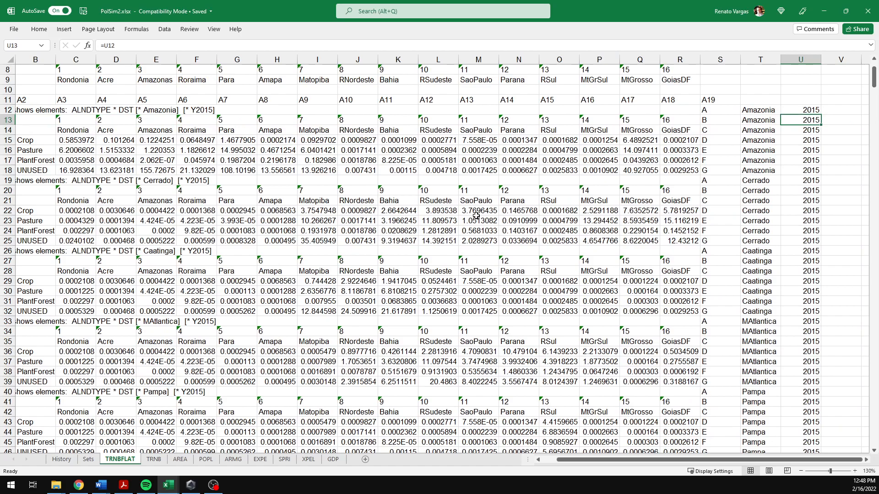
{"action": "key", "text": "Right"}
{"action": "key", "text": "Left"}
{"action": "key", "text": "Left"}
{"action": "key", "text": "Left"}
{"action": "key", "text": "Left"}
{"action": "key", "text": "Left"}
{"action": "key", "text": "Up"}
{"action": "key", "text": "Up"}
{"action": "key", "text": "Up"}
{"action": "key", "text": "Left"}
{"action": "key", "text": "Down"}
{"action": "key", "text": "Left"}
Step: Extend the A-series header labels in row 11 from Q11:S11 across into columns T and U
{"action": "key", "text": "shift+Right"}
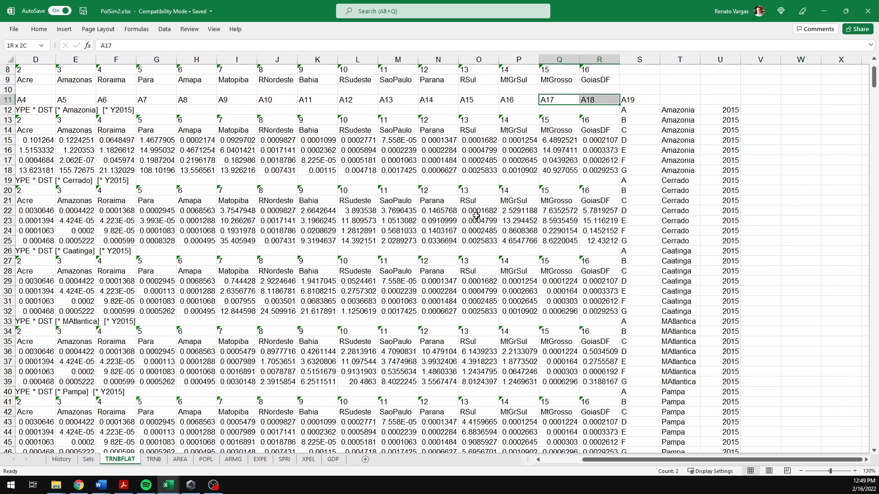
{"action": "key", "text": "shift+Right"}
{"action": "key", "text": "shift+Right"}
{"action": "key", "text": "shift+Left"}
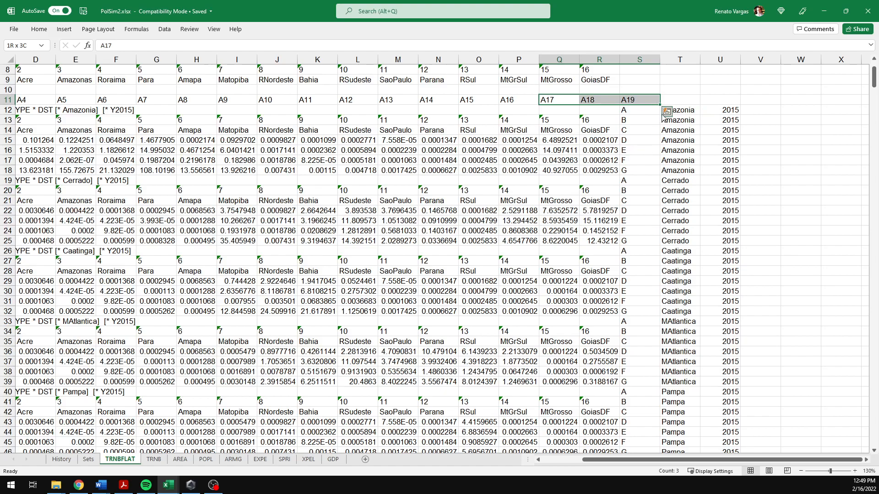
{"action": "left_click_drag", "start_coordinate": [661, 107], "coordinate": [728, 105]}
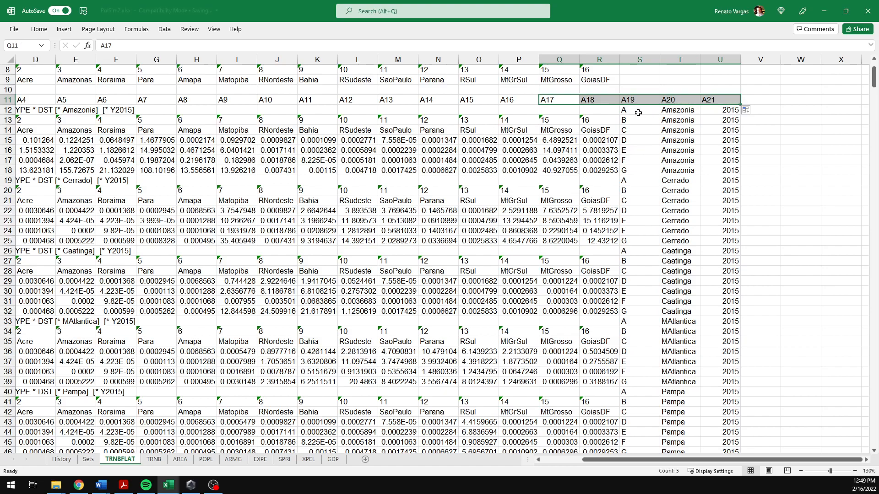
{"action": "left_click", "coordinate": [37, 100]}
{"action": "key", "text": "Left"}
{"action": "key", "text": "Left"}
{"action": "key", "text": "Left"}
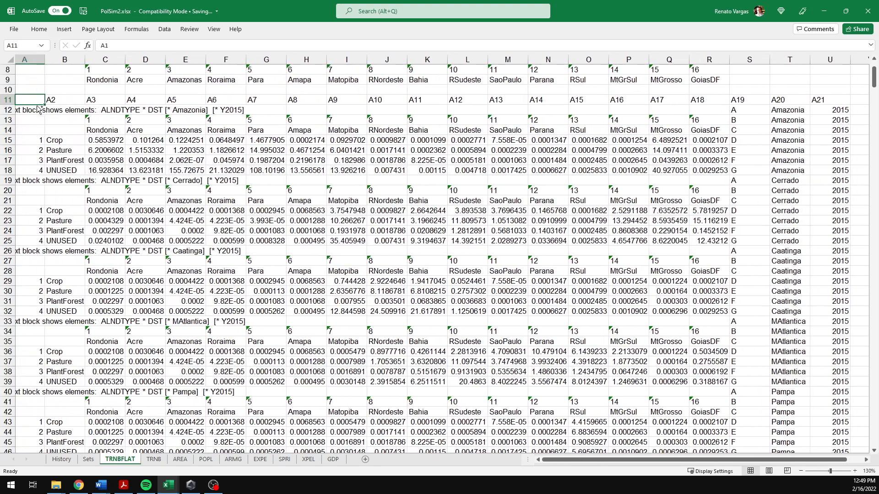
{"action": "key", "text": "ctrl+Right"}
{"action": "key", "text": "ctrl+Left"}
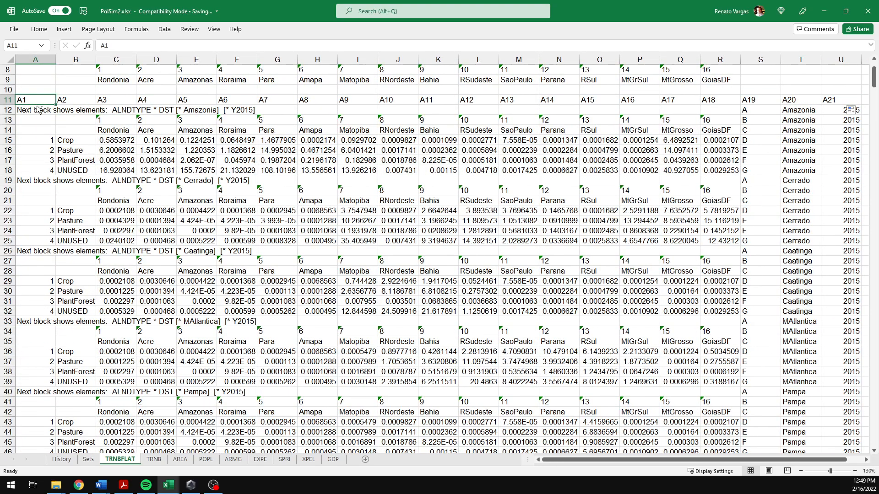
{"action": "key", "text": "ctrl+shift+Right"}
{"action": "key", "text": "shift+Down"}
{"action": "key", "text": "shift+Down"}
{"action": "key", "text": "shift+Down"}
{"action": "key", "text": "shift+Down"}
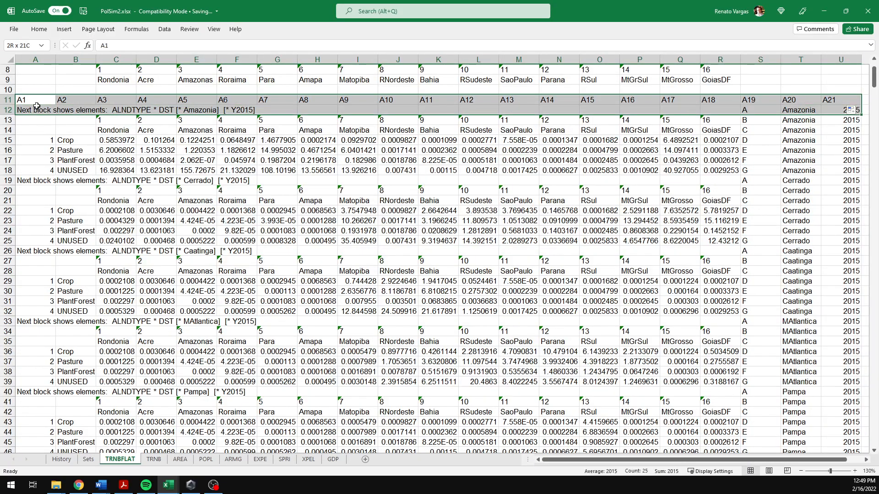
{"action": "key", "text": "shift+Down"}
{"action": "key", "text": "shift+Down"}
{"action": "key", "text": "shift+Down"}
{"action": "key", "text": "shift+Down"}
{"action": "key", "text": "shift+Down"}
{"action": "key", "text": "shift+Down"}
{"action": "key", "text": "shift+Down"}
{"action": "key", "text": "shift+Down"}
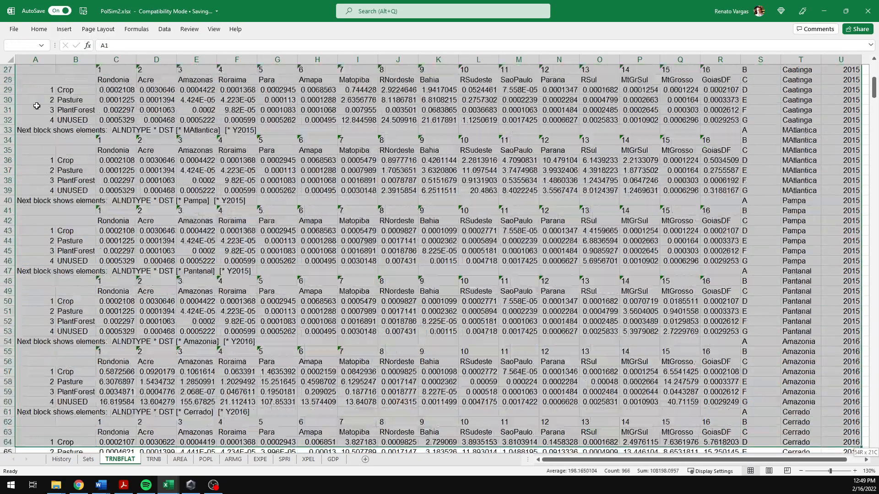
{"action": "key", "text": "Down"}
{"action": "key", "text": "Up"}
{"action": "key", "text": "Up"}
{"action": "key", "text": "Up"}
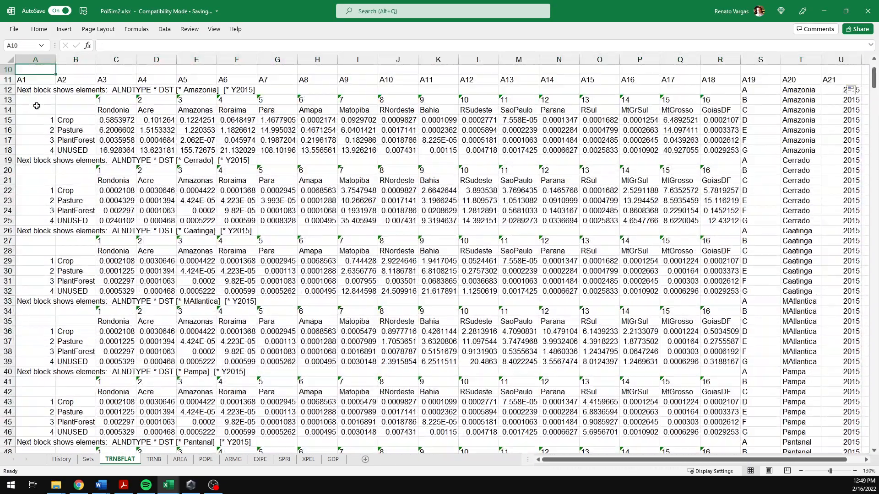
Step: Apply an AutoFilter to the whole data range from header row 11 down to row 683 across columns A to U
{"action": "key", "text": "Down"}
{"action": "key", "text": "Down"}
{"action": "key", "text": "ctrl+Right"}
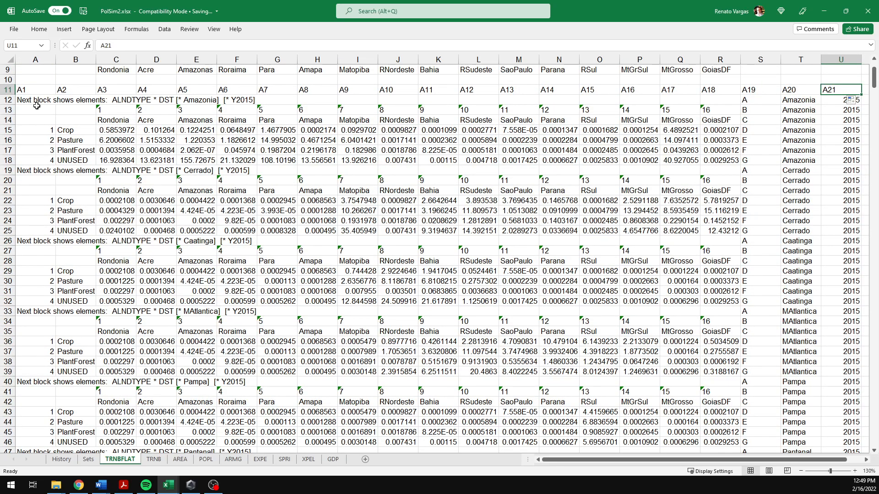
{"action": "key", "text": "ctrl+shift+Left"}
{"action": "key", "text": "ctrl+shift+Down"}
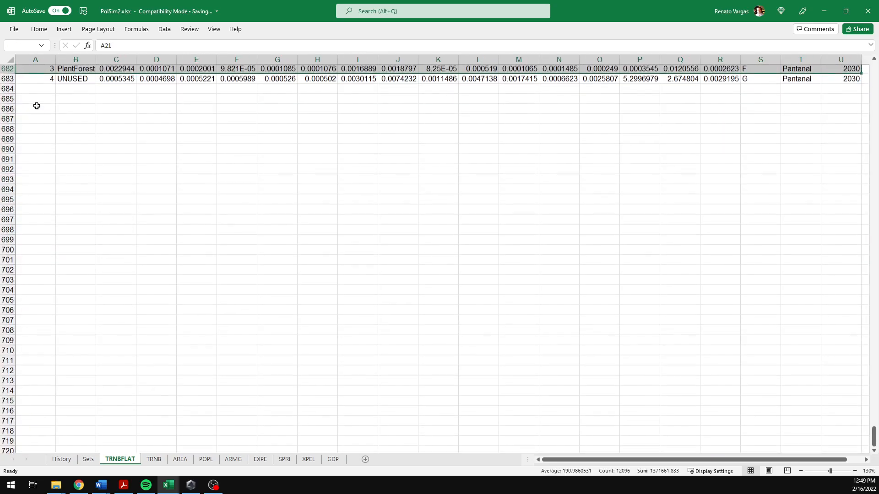
{"action": "key", "text": "shift+Down"}
{"action": "scroll", "coordinate": [671, 355], "scroll_direction": "up", "scroll_amount": 17}
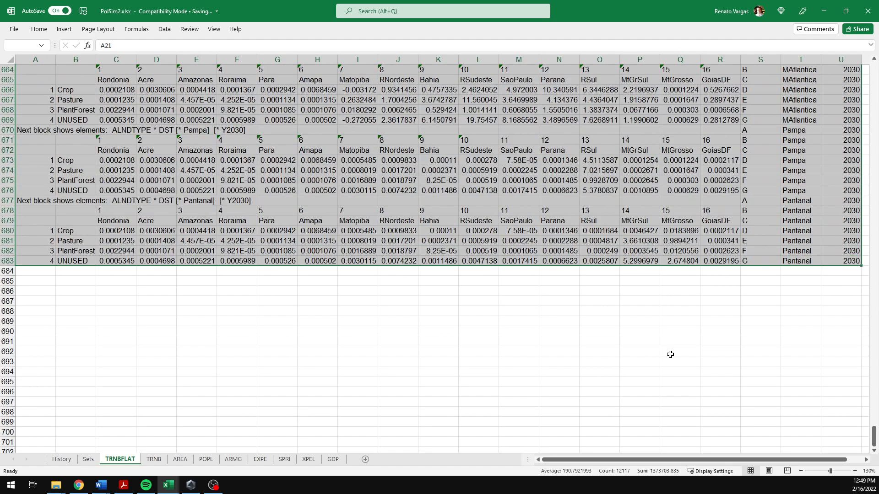
{"action": "scroll", "coordinate": [718, 430], "scroll_direction": "up", "scroll_amount": 3}
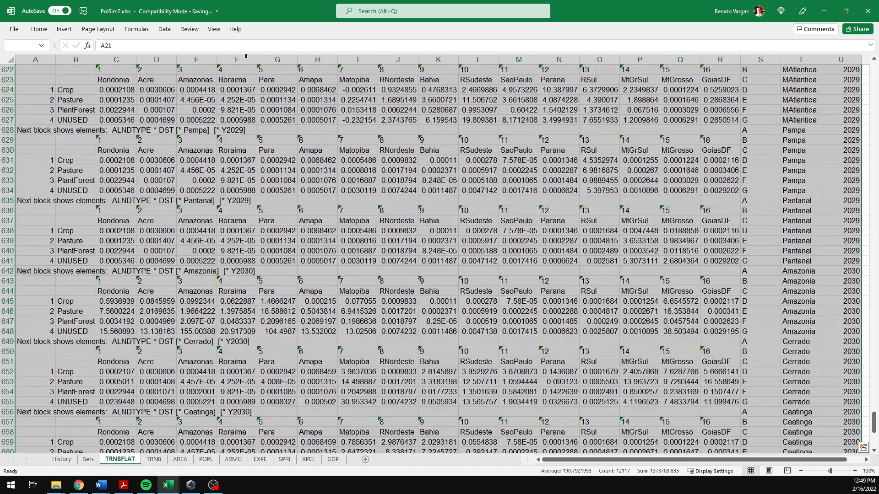
{"action": "left_click", "coordinate": [165, 29]}
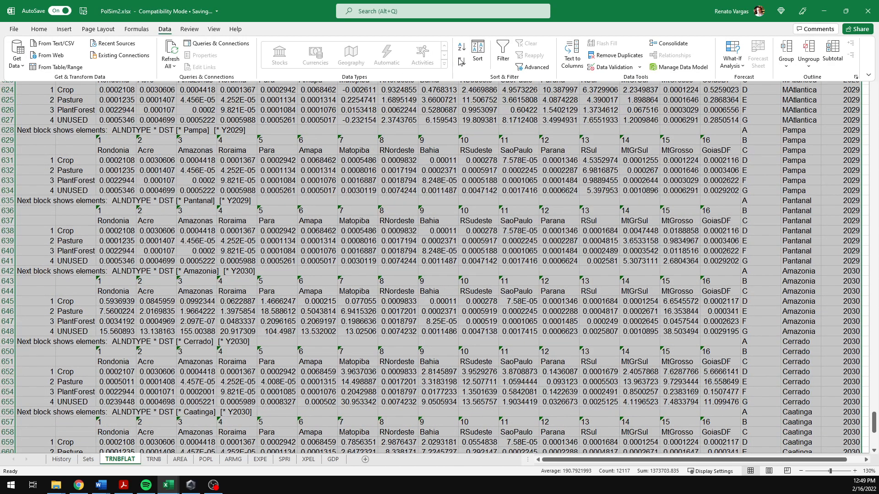
{"action": "left_click", "coordinate": [503, 61]}
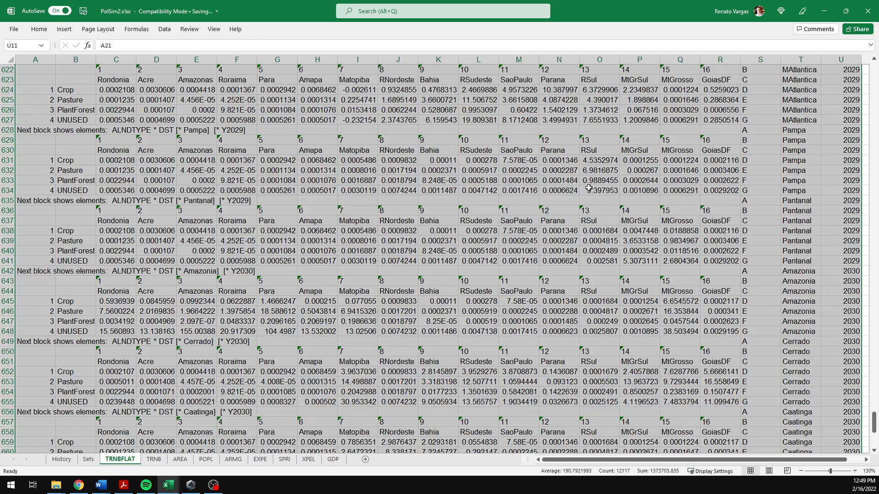
{"action": "scroll", "coordinate": [773, 297], "scroll_direction": "up", "scroll_amount": 6}
{"action": "scroll", "coordinate": [774, 297], "scroll_direction": "up", "scroll_amount": 20}
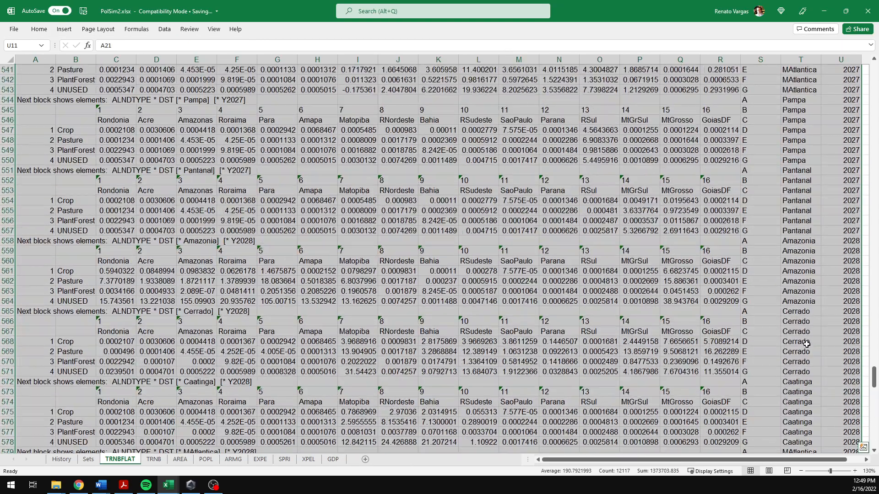
{"action": "left_click_drag", "start_coordinate": [875, 375], "coordinate": [875, 71]}
{"action": "left_click", "coordinate": [801, 159]}
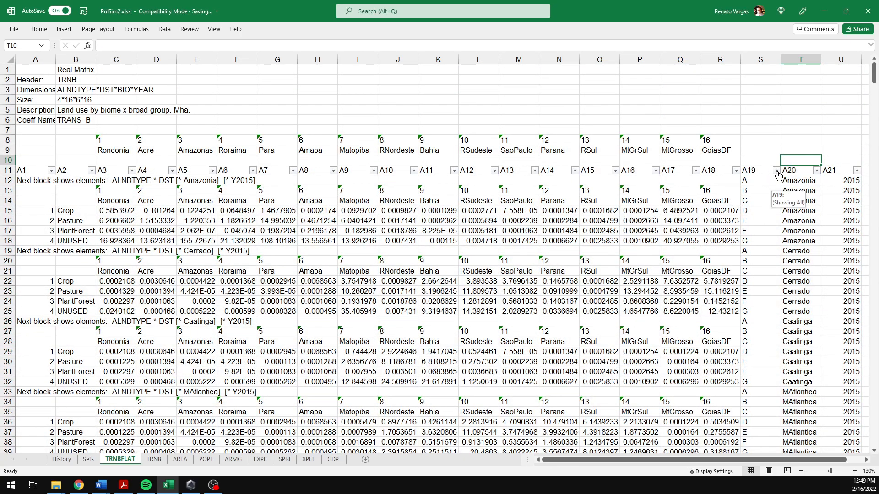
{"action": "left_click", "coordinate": [777, 172]}
{"action": "left_click", "coordinate": [721, 368]}
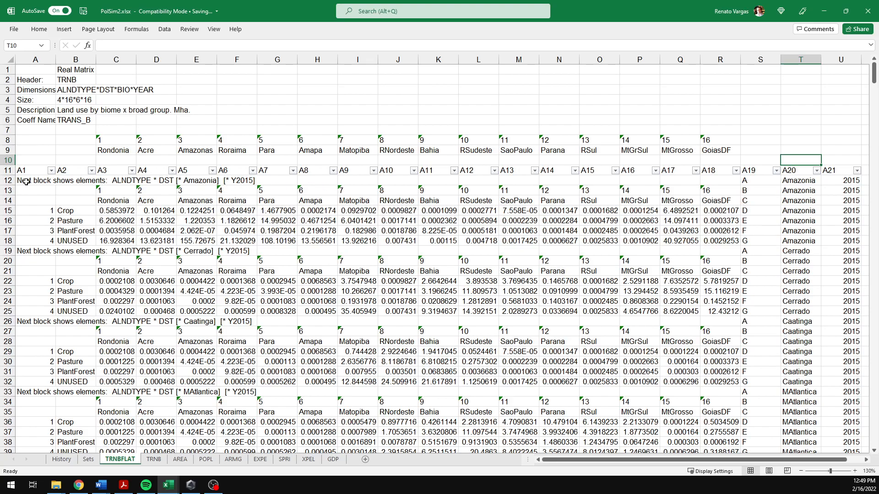
{"action": "left_click", "coordinate": [114, 191]}
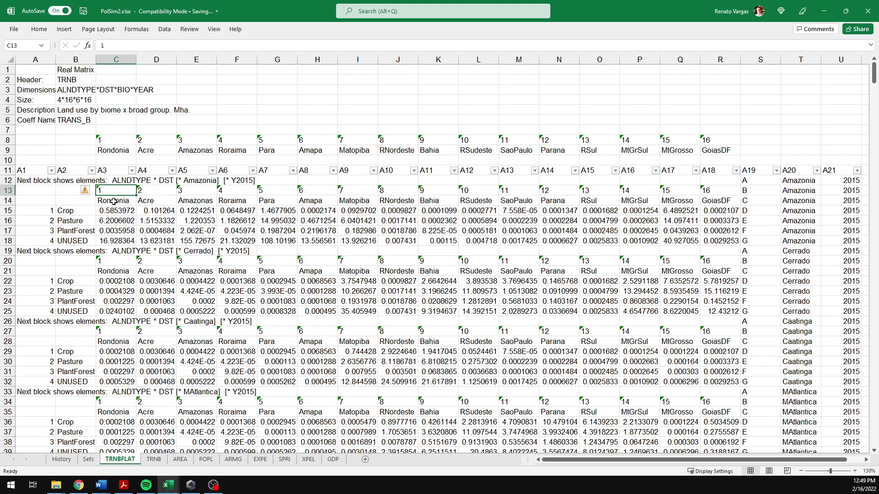
{"action": "left_click_drag", "start_coordinate": [26, 204], "coordinate": [144, 205]}
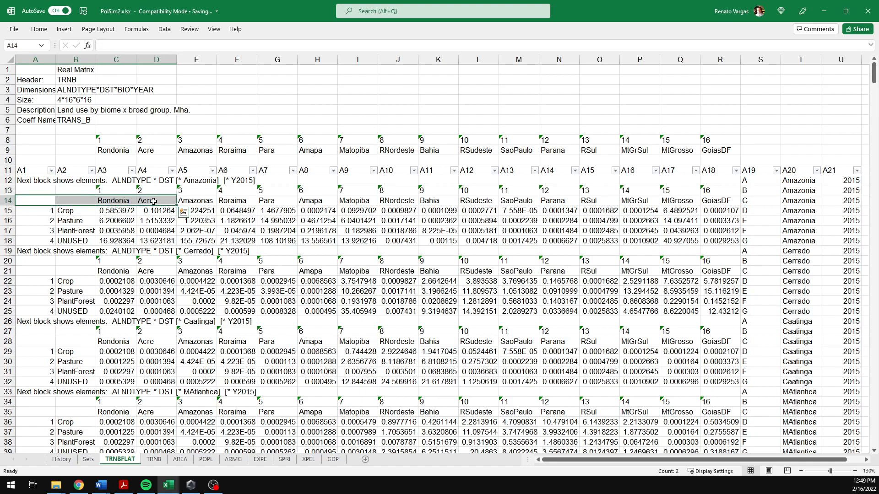
{"action": "left_click", "coordinate": [154, 201]}
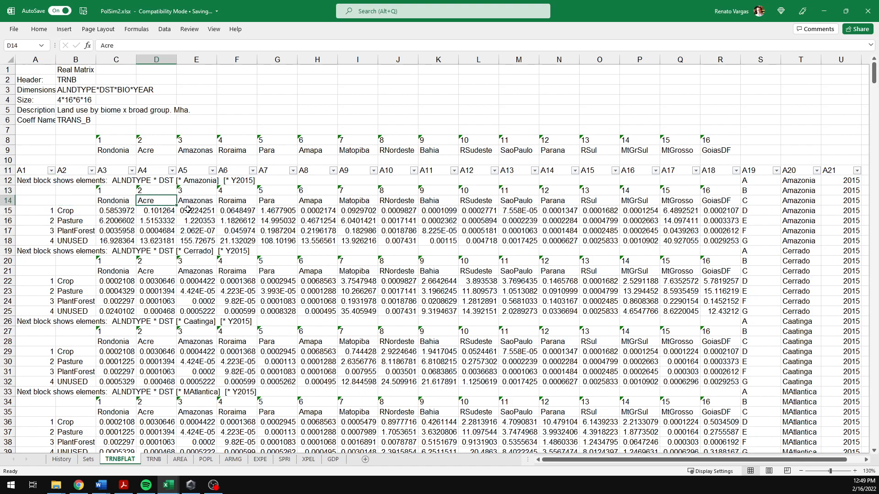
Step: Filter column A19 to show only the A, B and C header rows by excluding D, E, F and G
{"action": "left_click", "coordinate": [778, 172]}
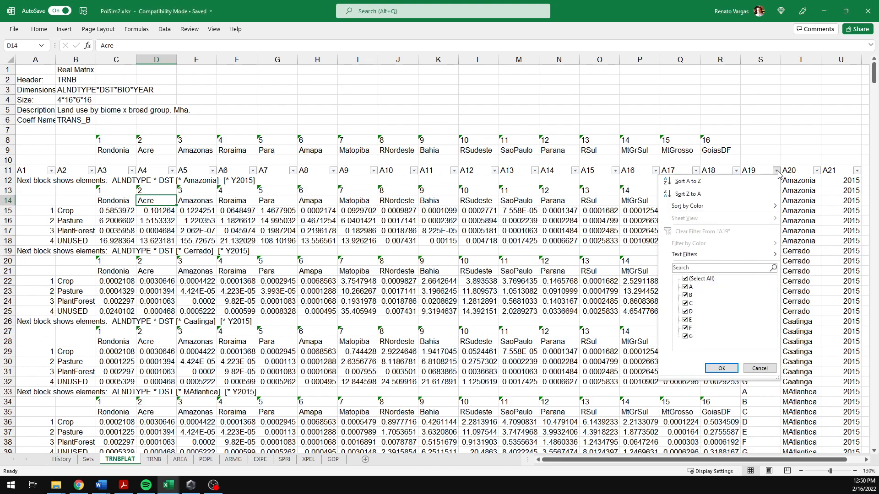
{"action": "left_click", "coordinate": [685, 312]}
{"action": "left_click", "coordinate": [685, 320]}
{"action": "left_click", "coordinate": [685, 328]}
{"action": "left_click", "coordinate": [685, 337]}
{"action": "left_click", "coordinate": [720, 369]}
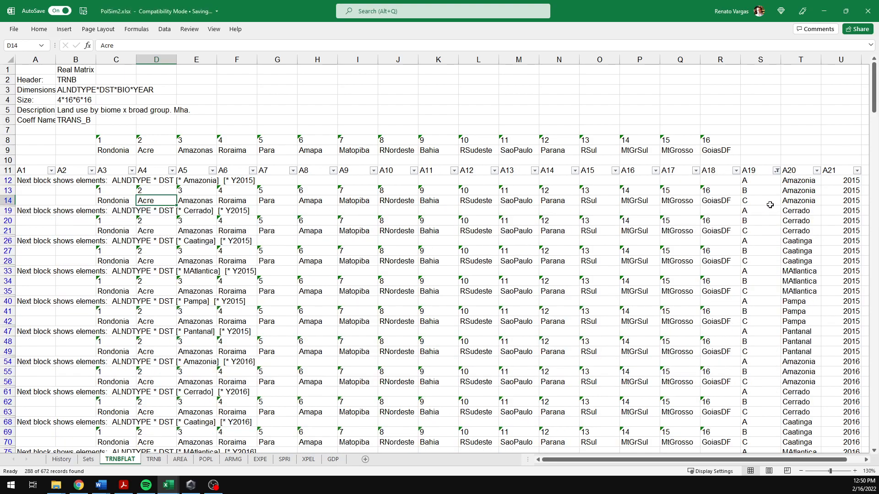
{"action": "left_click", "coordinate": [25, 179]}
{"action": "key", "text": "ctrl+shift+Right"}
{"action": "key", "text": "ctrl+shift+Right"}
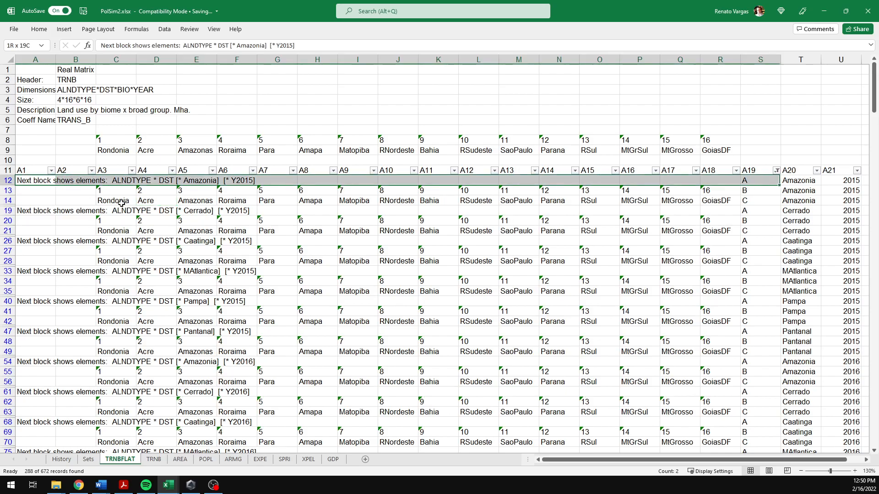
{"action": "key", "text": "shift+Down"}
{"action": "key", "text": "shift+Down"}
{"action": "key", "text": "shift+Down"}
{"action": "key", "text": "shift+Down"}
{"action": "key", "text": "shift+Down"}
{"action": "key", "text": "shift+Down"}
{"action": "key", "text": "shift+Down"}
{"action": "key", "text": "shift+Down"}
{"action": "key", "text": "shift+Down"}
{"action": "key", "text": "shift+Down"}
{"action": "key", "text": "shift+Down"}
{"action": "key", "text": "shift+Down"}
{"action": "key", "text": "shift+Down"}
{"action": "key", "text": "shift+Down"}
{"action": "key", "text": "shift+Down"}
{"action": "key", "text": "shift+Down"}
{"action": "key", "text": "shift+Down"}
{"action": "key", "text": "shift+Down"}
{"action": "key", "text": "shift+Down"}
{"action": "key", "text": "shift+Down"}
{"action": "key", "text": "shift+Down"}
{"action": "key", "text": "shift+Down"}
{"action": "key", "text": "shift+Down"}
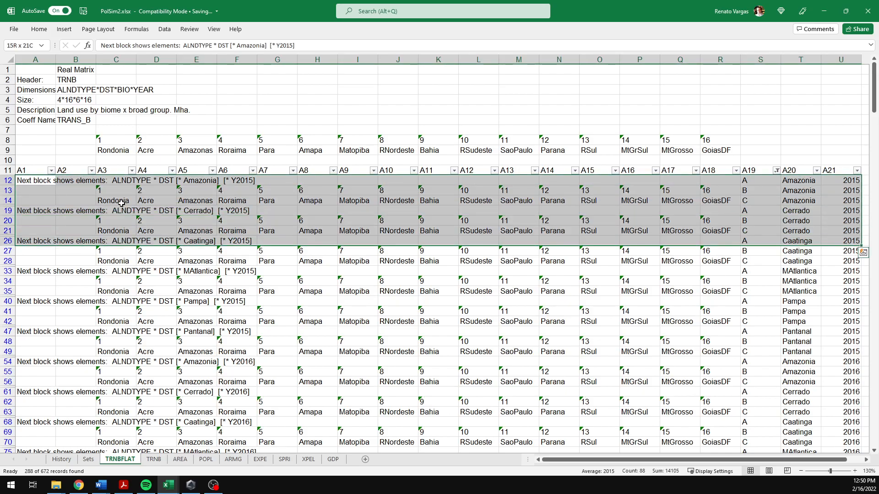
{"action": "key", "text": "ctrl+Home"}
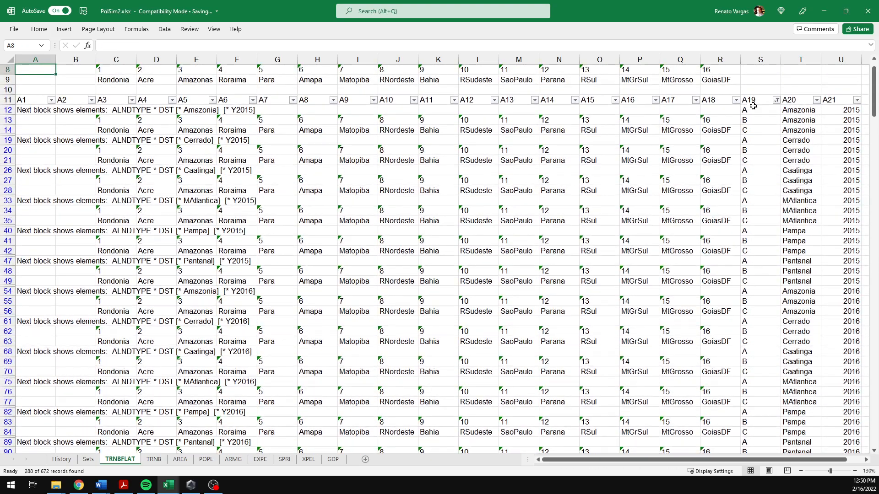
Step: Try to delete the entire sheet rows of the visible filtered A, B and C header rows only
{"action": "left_click", "coordinate": [850, 111]}
{"action": "key", "text": "ctrl+shift+Left"}
{"action": "key", "text": "ctrl+shift+Left"}
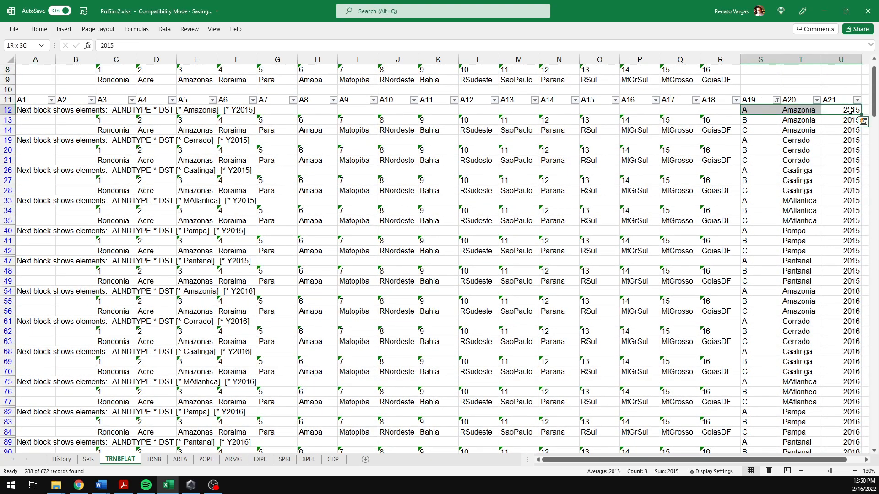
{"action": "key", "text": "ctrl+shift+Down"}
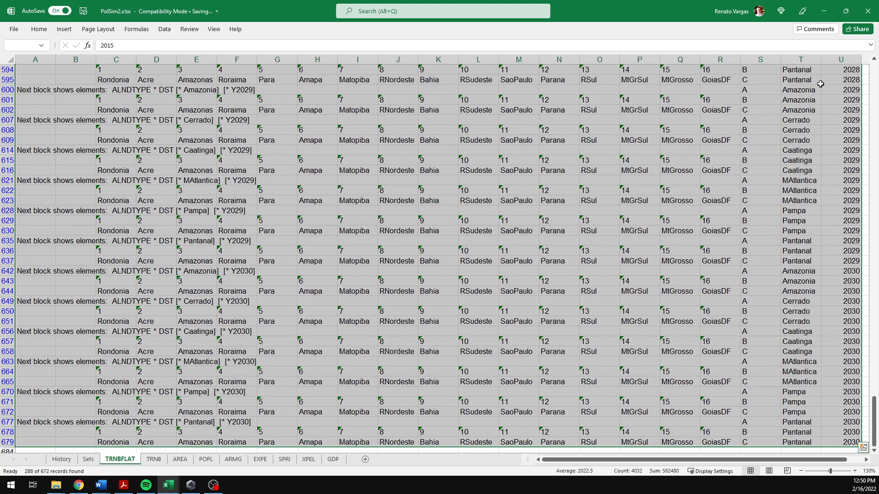
{"action": "key", "text": "ctrl+g"}
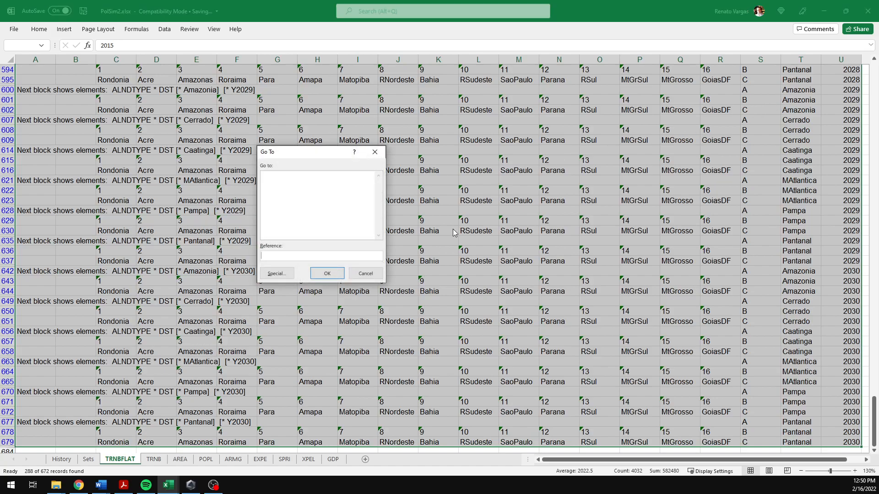
{"action": "left_click", "coordinate": [277, 273]}
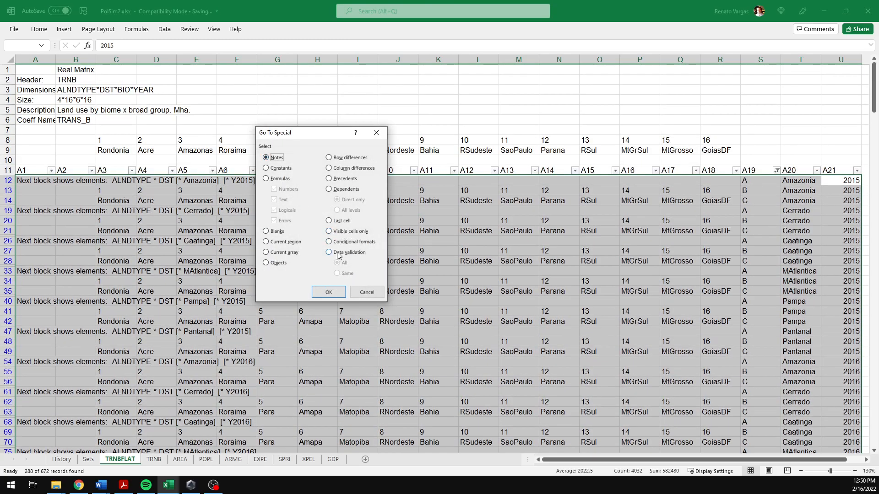
{"action": "left_click", "coordinate": [329, 232]}
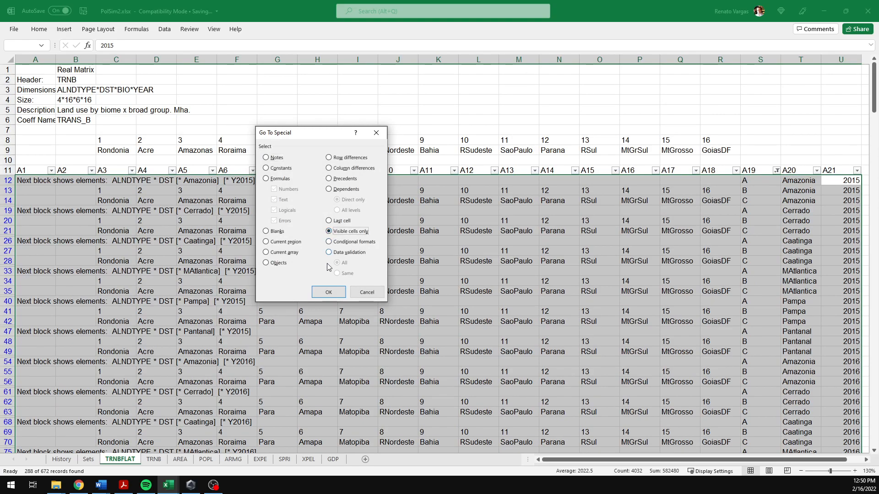
{"action": "left_click", "coordinate": [329, 293]}
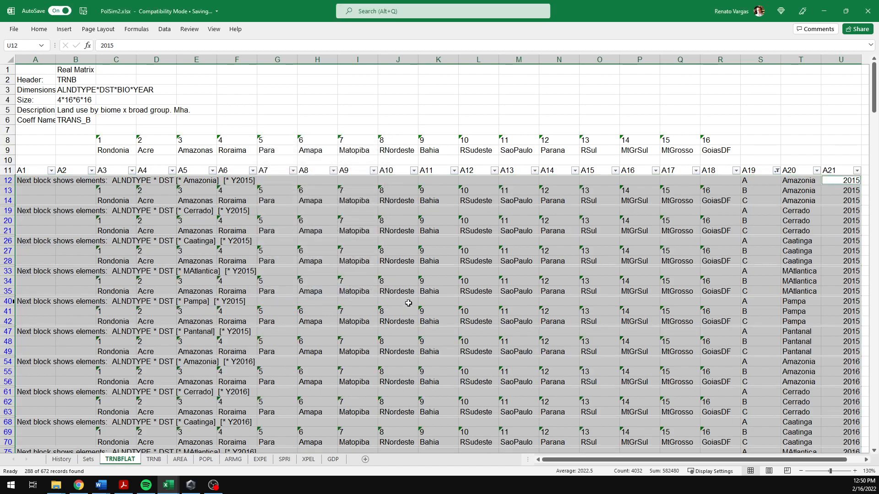
{"action": "right_click", "coordinate": [156, 220]}
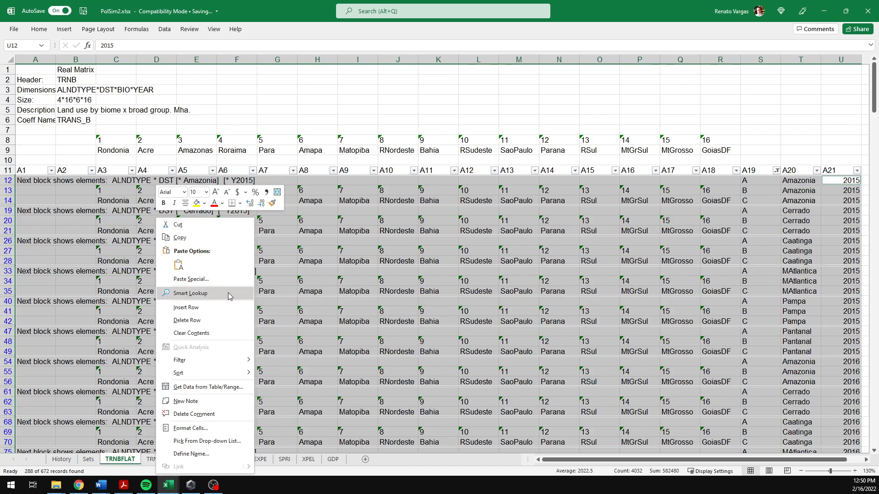
{"action": "left_click", "coordinate": [198, 321]}
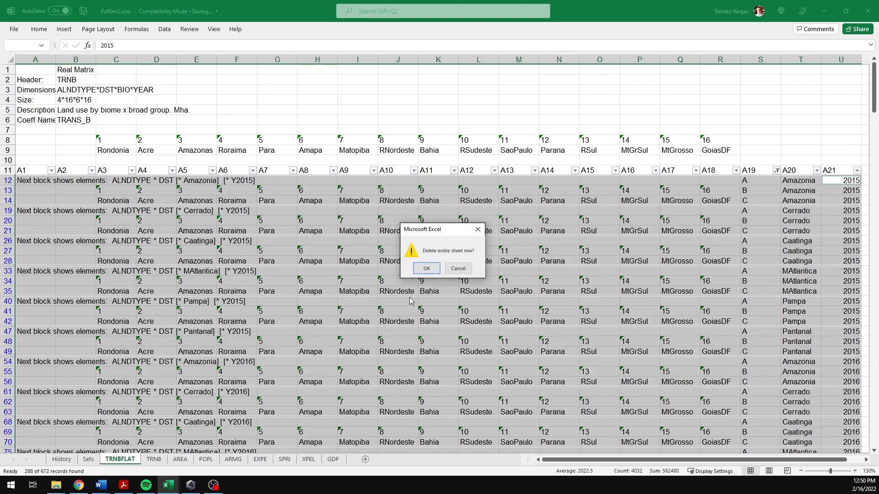
{"action": "left_click", "coordinate": [436, 272]}
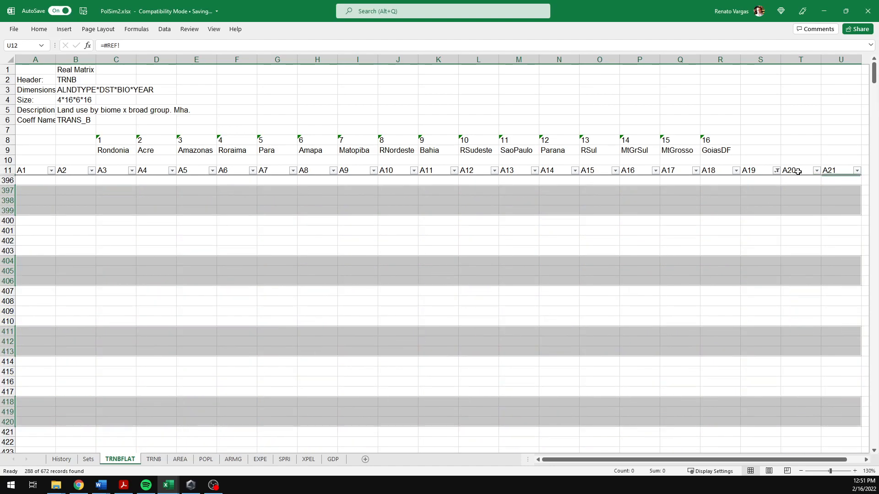
Step: Reselect all values in the A19 filter, and undo both that filter change and the row deletion
{"action": "left_click", "coordinate": [777, 171]}
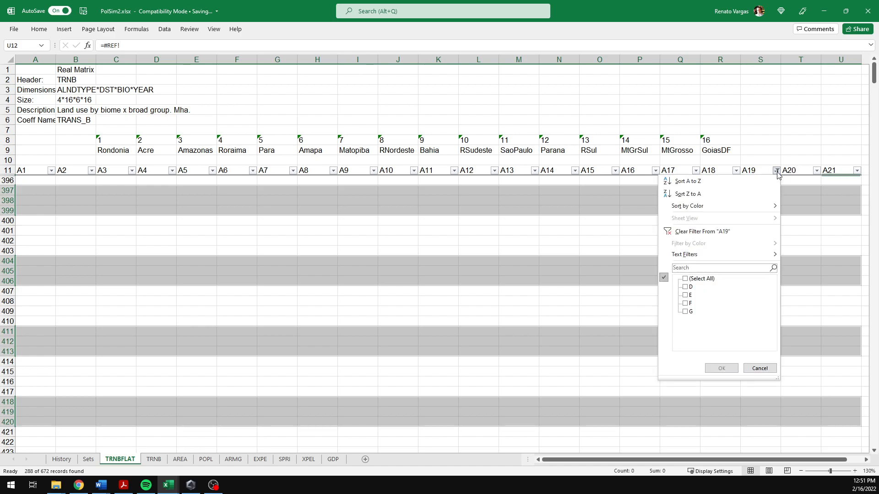
{"action": "left_click", "coordinate": [697, 279]}
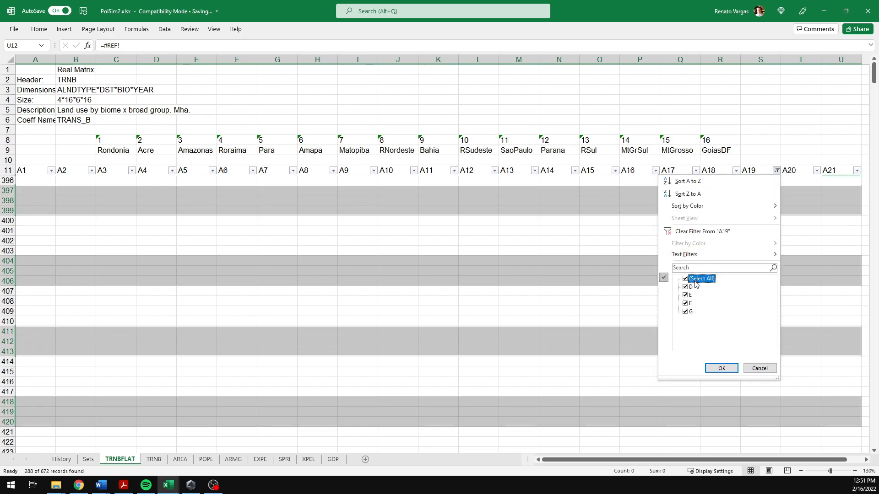
{"action": "left_click", "coordinate": [721, 369]}
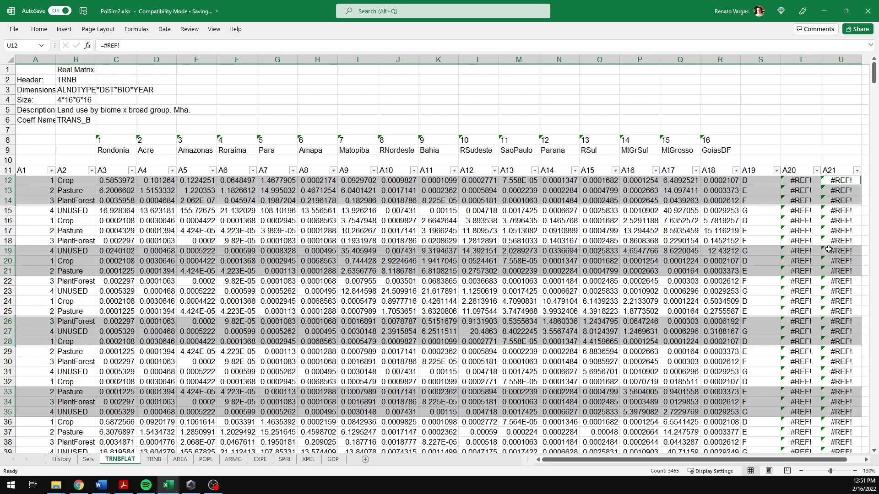
{"action": "key", "text": "ctrl+z"}
{"action": "key", "text": "ctrl+z"}
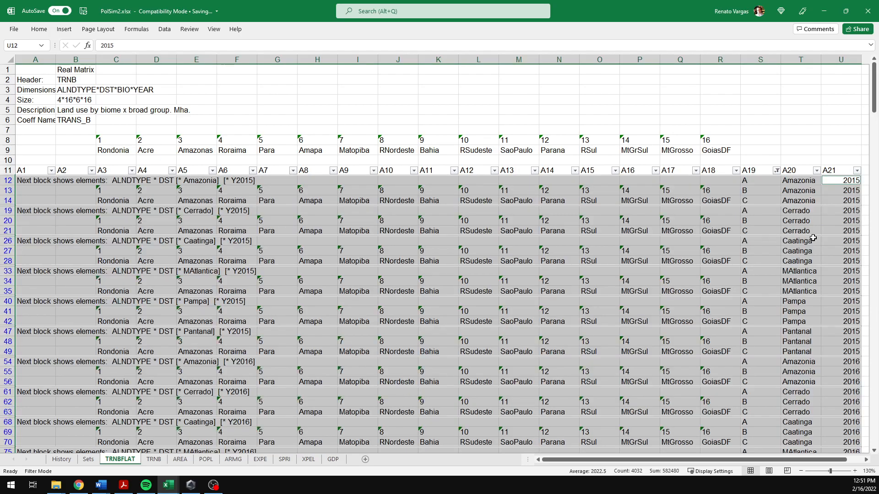
Step: Undo the last two changes to show all data rows again
{"action": "left_click_drag", "start_coordinate": [802, 59], "coordinate": [840, 60]}
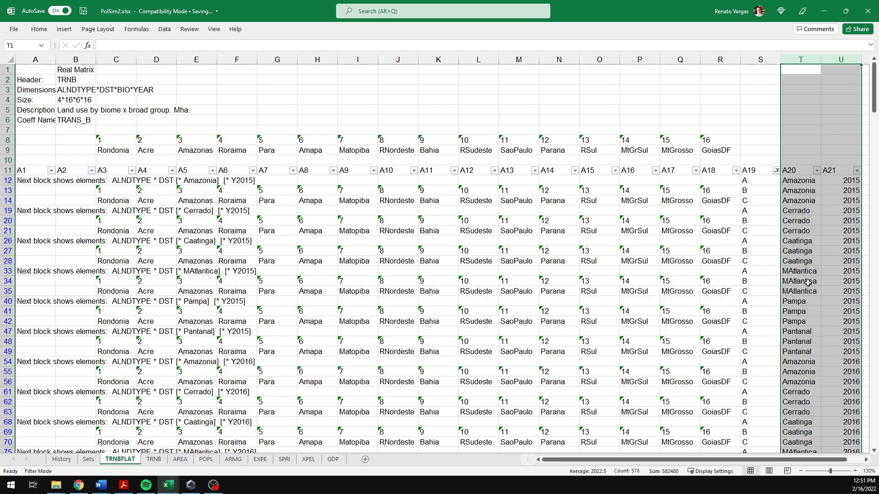
{"action": "key", "text": "ctrl+z"}
{"action": "key", "text": "ctrl+z"}
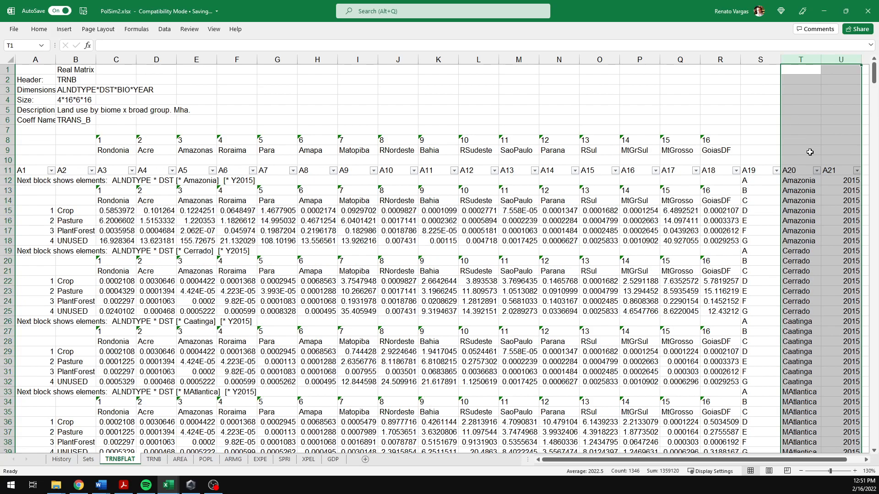
Step: Convert columns T and U to static values by copying them and pasting values in place
{"action": "left_click_drag", "start_coordinate": [801, 59], "coordinate": [841, 59]}
{"action": "key", "text": "ctrl+c"}
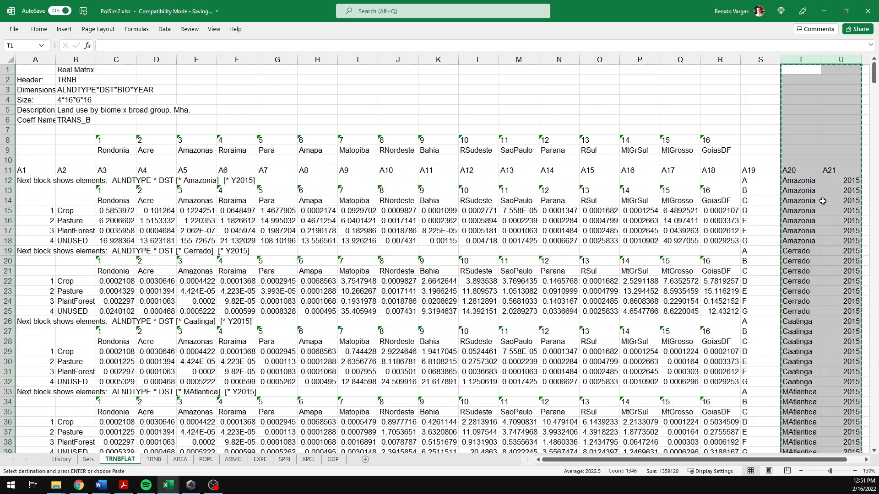
{"action": "left_click", "coordinate": [45, 32]}
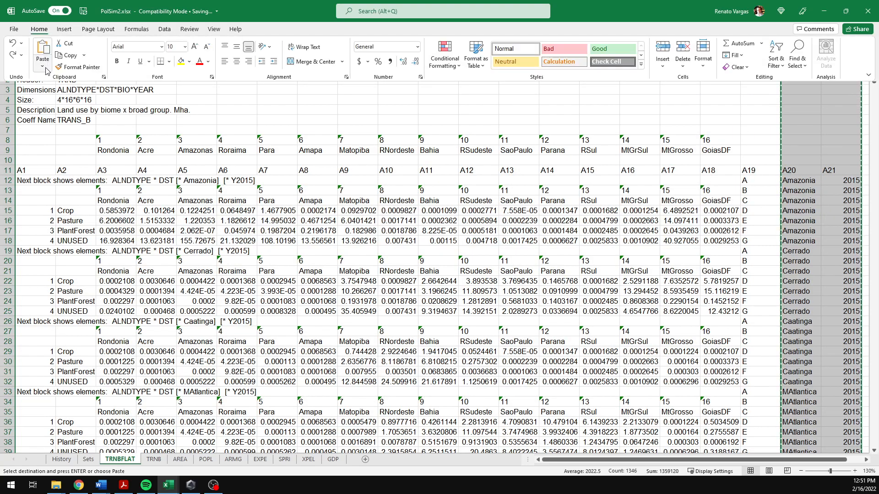
{"action": "left_click", "coordinate": [43, 66]}
{"action": "left_click", "coordinate": [42, 139]}
{"action": "key", "text": "Escape"}
{"action": "left_click", "coordinate": [798, 189]}
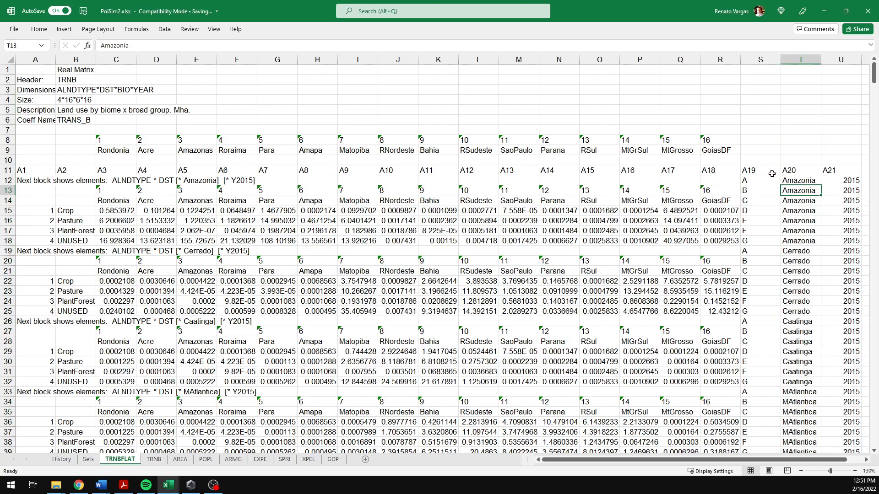
Step: Apply an AutoFilter to the data range from row 11 down to the last row across columns A to U
{"action": "left_click", "coordinate": [842, 172]}
{"action": "key", "text": "ctrl+shift+Left"}
{"action": "key", "text": "ctrl+shift+Down"}
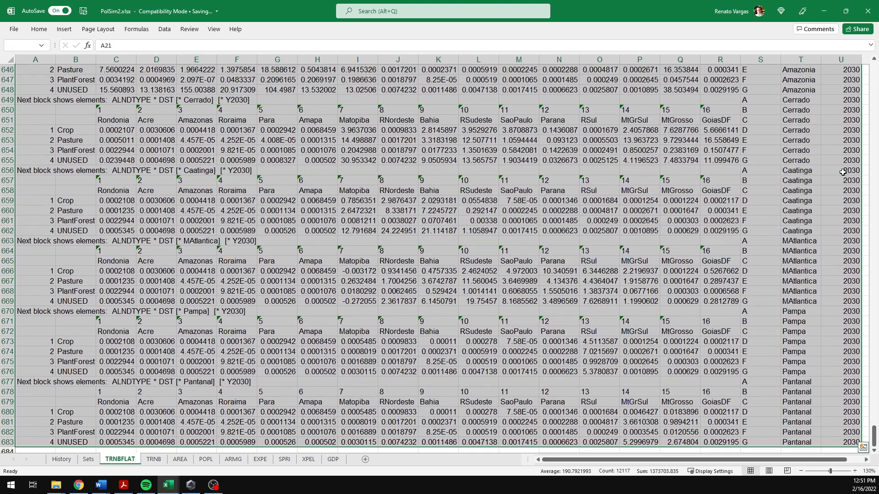
{"action": "left_click_drag", "start_coordinate": [874, 434], "coordinate": [865, 60]}
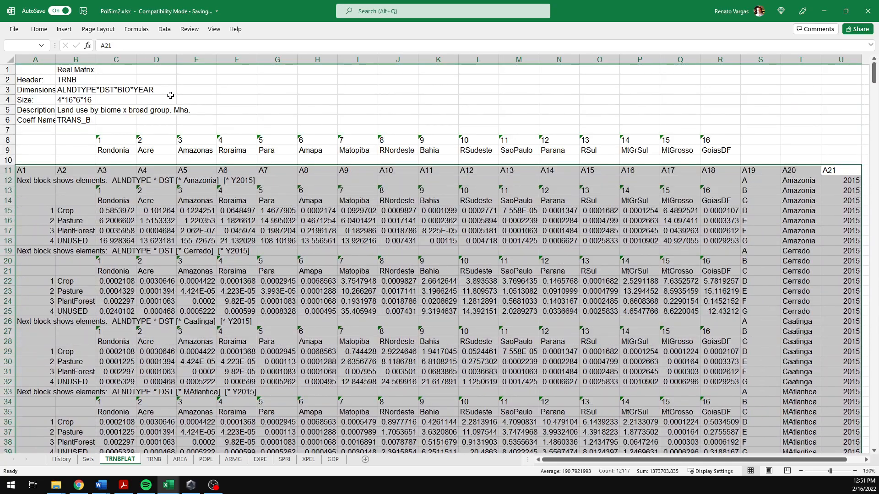
{"action": "left_click", "coordinate": [164, 28]}
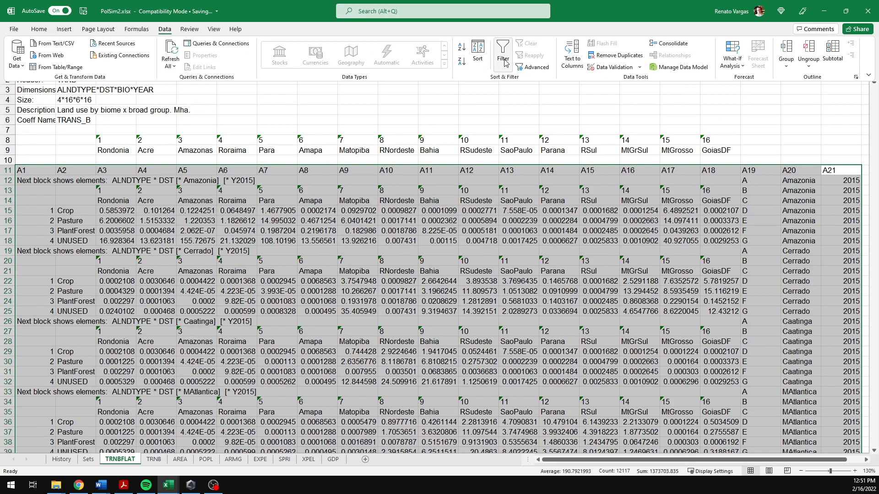
{"action": "left_click", "coordinate": [482, 51]}
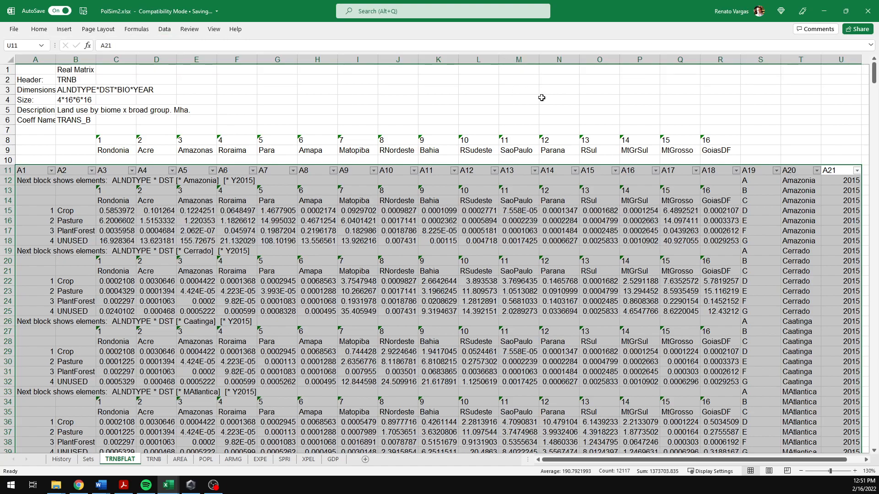
Step: Filter the A19 column to show only the A, B and C header rows
{"action": "left_click", "coordinate": [776, 171]}
{"action": "left_click", "coordinate": [685, 312]}
{"action": "left_click", "coordinate": [686, 320]}
{"action": "left_click", "coordinate": [685, 328]}
{"action": "left_click", "coordinate": [685, 336]}
{"action": "left_click", "coordinate": [717, 368]}
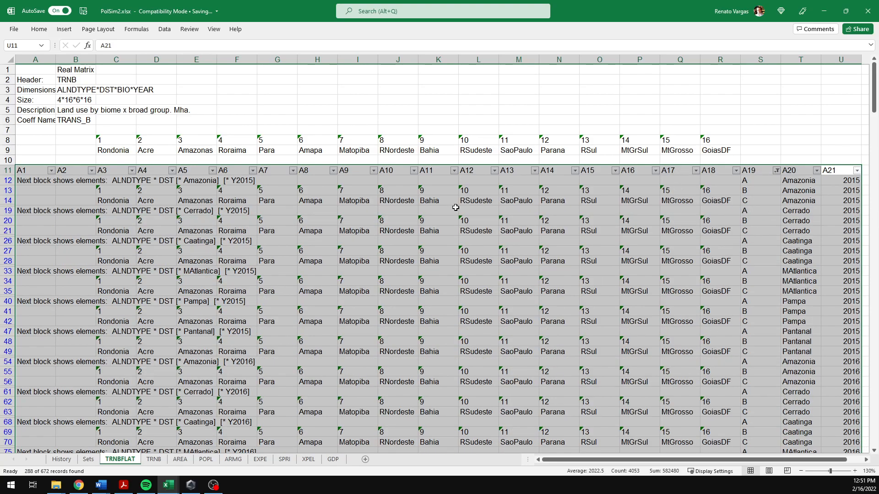
Step: Select only the visible cells and delete their entire sheet rows
{"action": "key", "text": "ctrl+g"}
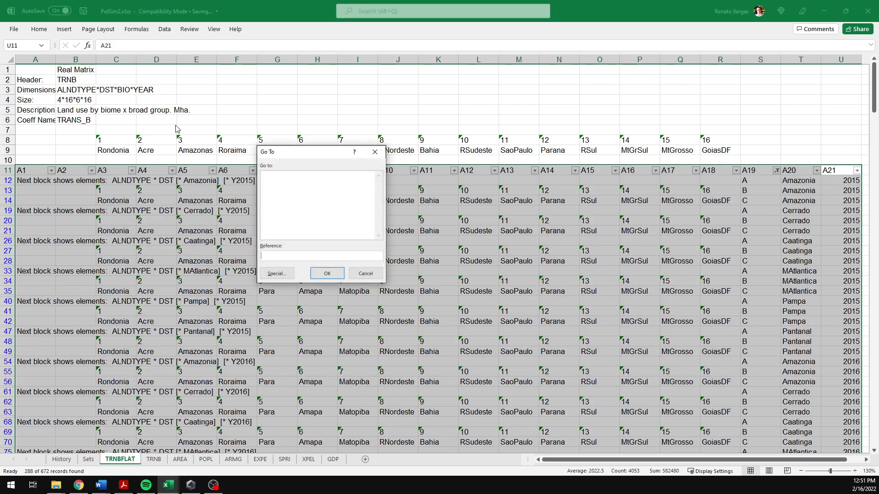
{"action": "left_click", "coordinate": [277, 276]}
{"action": "left_click", "coordinate": [339, 232]}
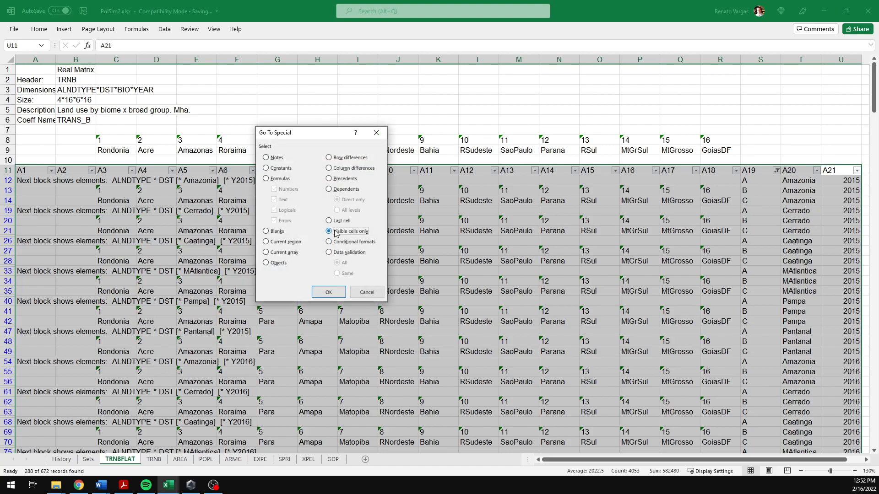
{"action": "left_click", "coordinate": [328, 292]}
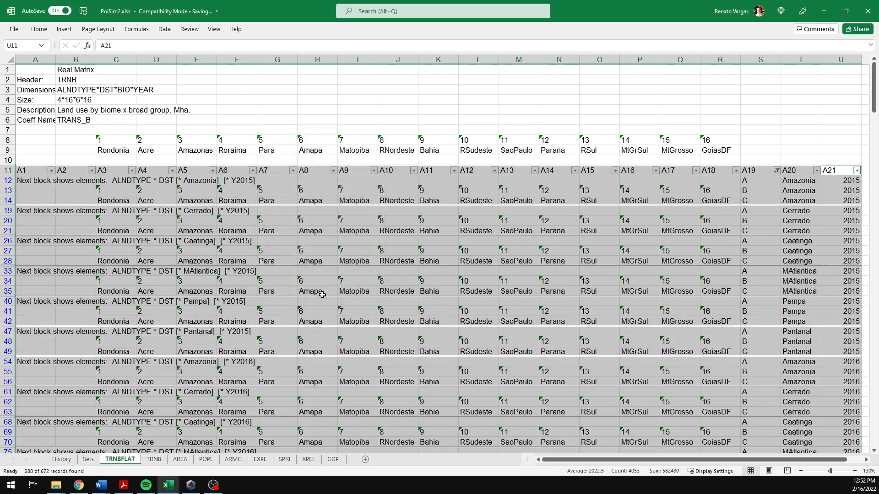
{"action": "right_click", "coordinate": [332, 219]}
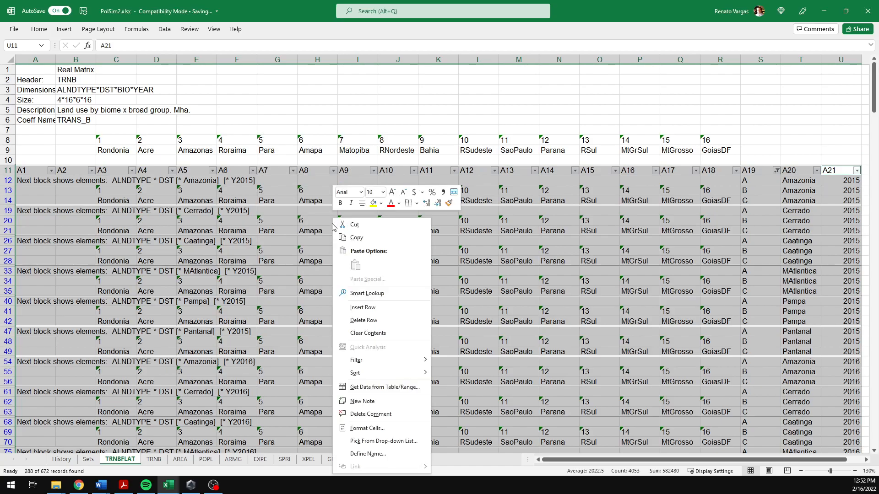
{"action": "left_click", "coordinate": [373, 324]}
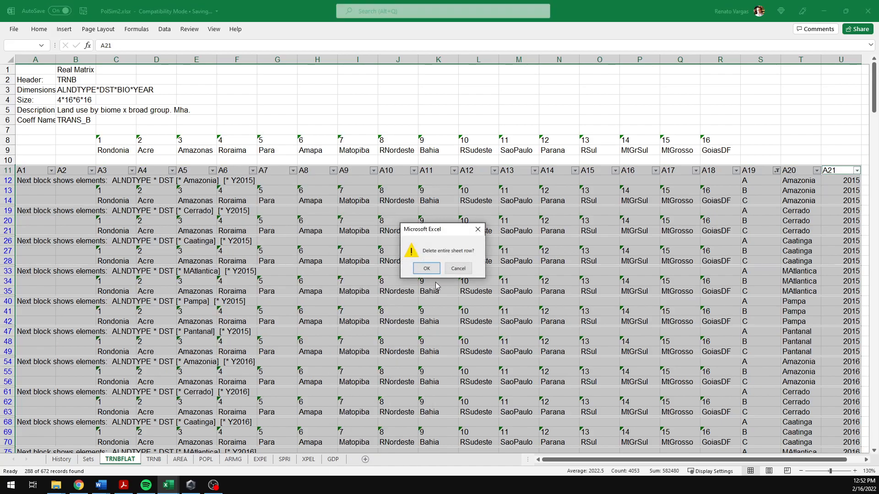
{"action": "left_click", "coordinate": [426, 270]}
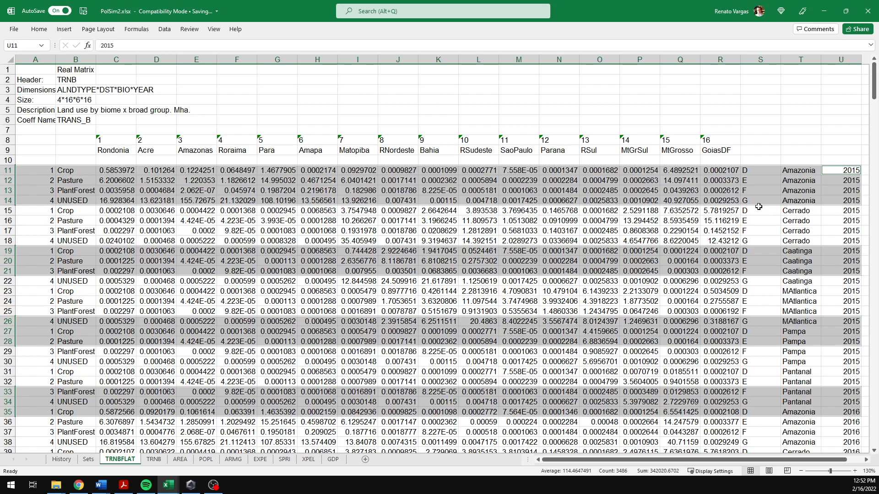
Step: Delete the empty row 10 between the region headings and the data
{"action": "left_click", "coordinate": [753, 171]}
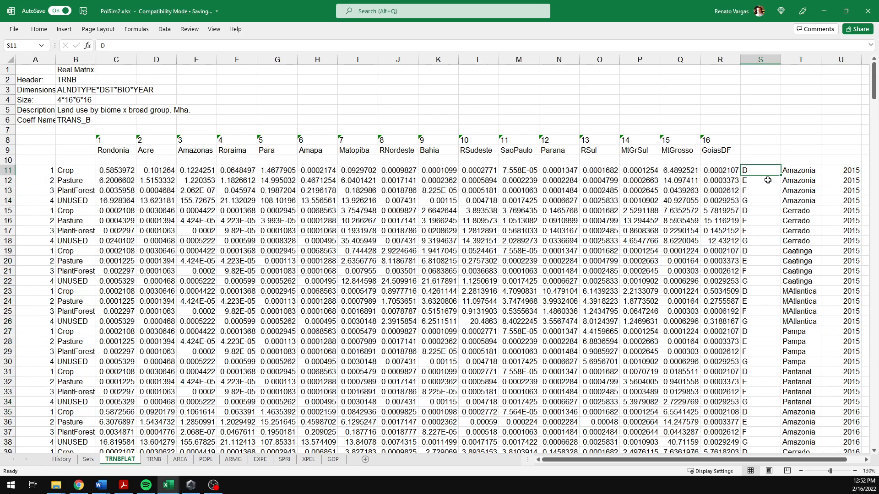
{"action": "scroll", "coordinate": [678, 234], "scroll_direction": "down", "scroll_amount": 11}
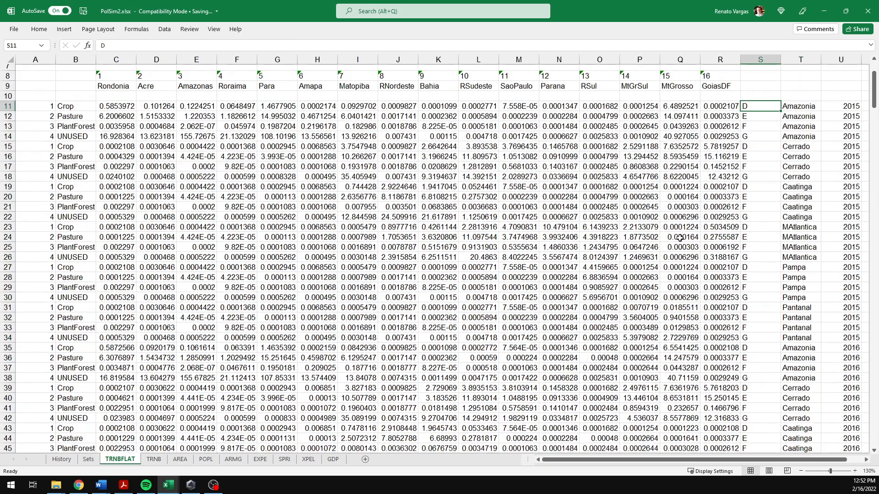
{"action": "scroll", "coordinate": [671, 243], "scroll_direction": "up", "scroll_amount": 9}
{"action": "scroll", "coordinate": [671, 244], "scroll_direction": "up", "scroll_amount": 2}
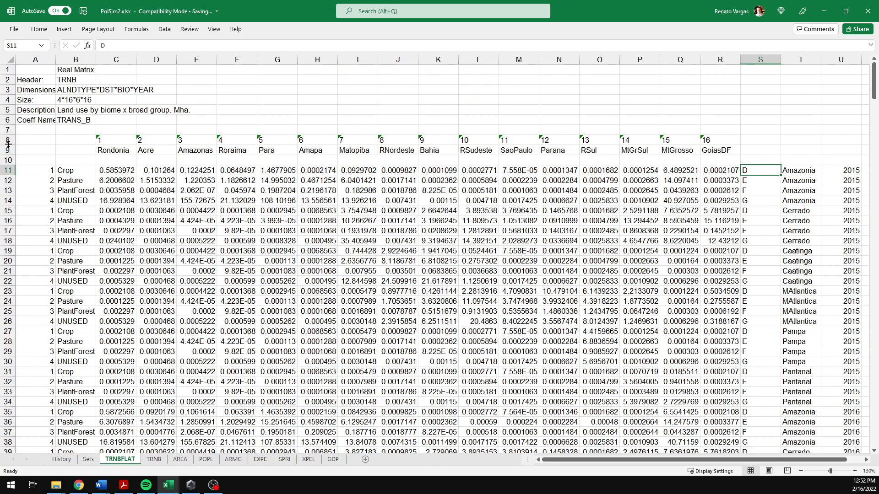
{"action": "left_click_drag", "start_coordinate": [7, 141], "coordinate": [8, 151]}
{"action": "left_click", "coordinate": [6, 160]}
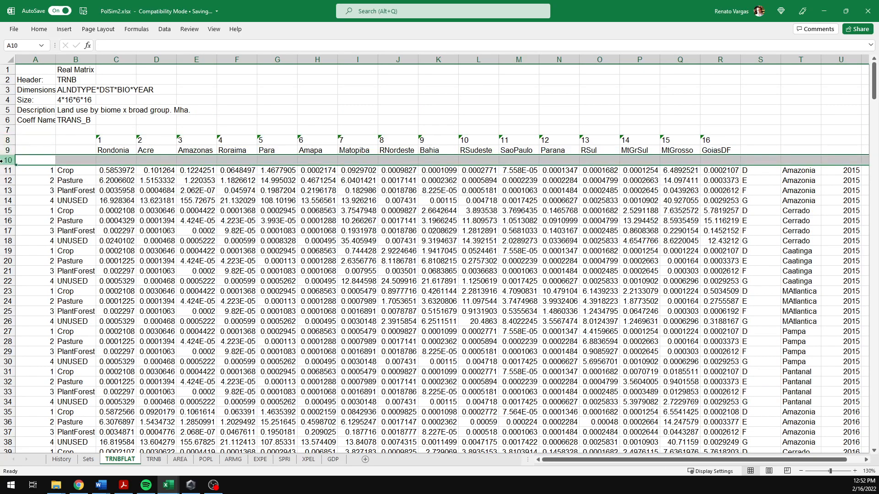
{"action": "right_click", "coordinate": [46, 160]}
{"action": "left_click", "coordinate": [71, 249]}
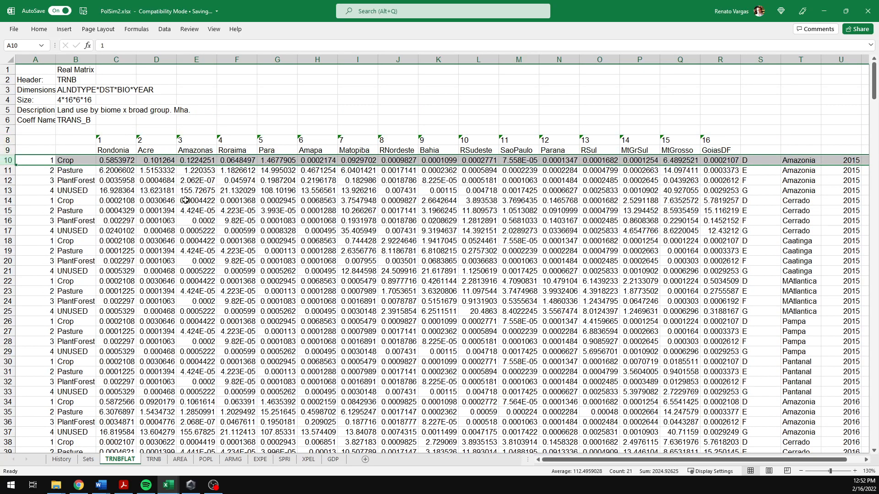
Step: Inspect the region headings along row 9
{"action": "left_click", "coordinate": [232, 184]}
{"action": "left_click", "coordinate": [570, 153]}
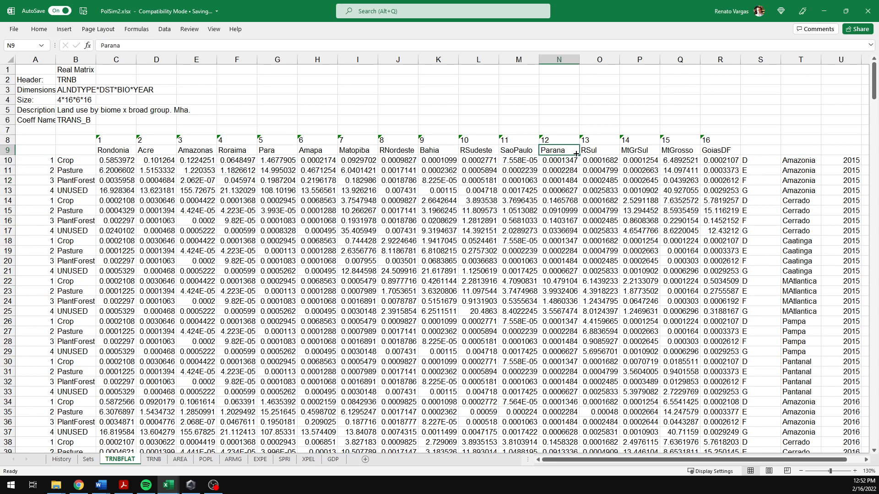
{"action": "key", "text": "Left"}
{"action": "key", "text": "Right"}
{"action": "key", "text": "Right"}
{"action": "key", "text": "Right"}
{"action": "key", "text": "Right"}
{"action": "key", "text": "Right"}
{"action": "key", "text": "Right"}
{"action": "key", "text": "Right"}
{"action": "key", "text": "Left"}
{"action": "key", "text": "Left"}
{"action": "key", "text": "Left"}
{"action": "key", "text": "Left"}
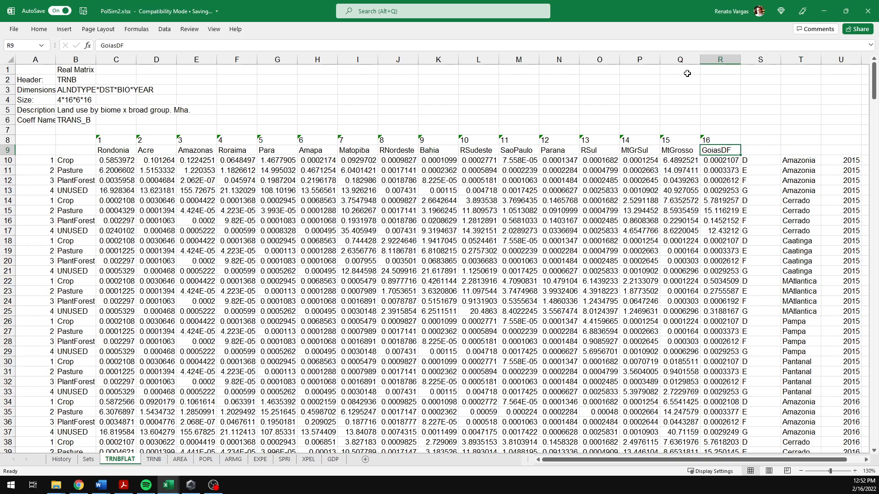
Step: Delete column S holding the A–G block letters
{"action": "left_click", "coordinate": [760, 60]}
{"action": "right_click", "coordinate": [773, 125]}
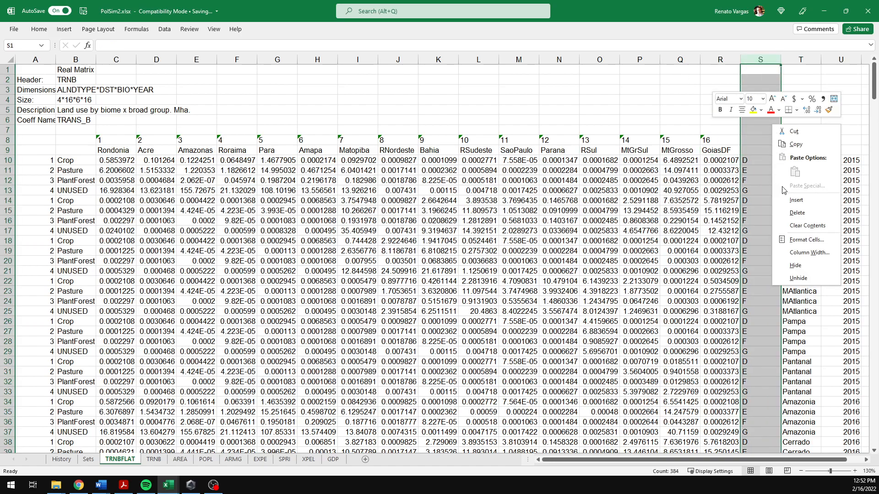
{"action": "left_click", "coordinate": [796, 212]}
Step: Label the biome and year columns with headers DST and YEAR in row 9
{"action": "left_click", "coordinate": [766, 149]}
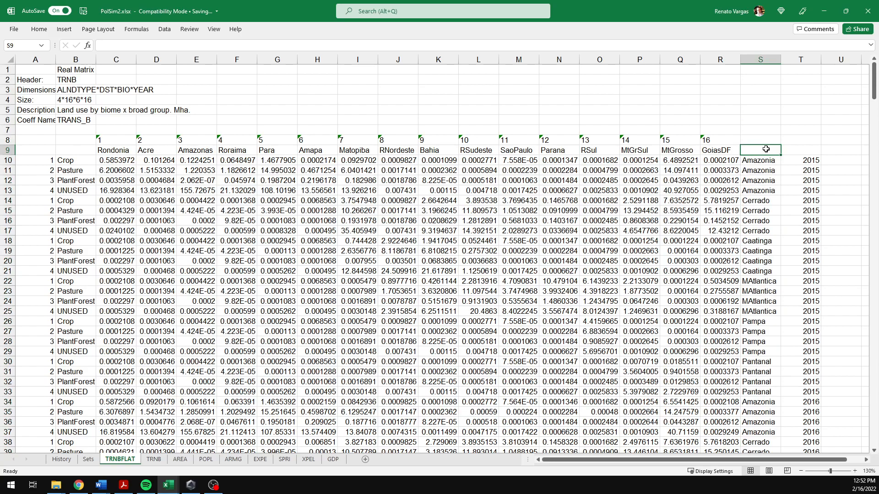
{"action": "type", "text": "DST"}
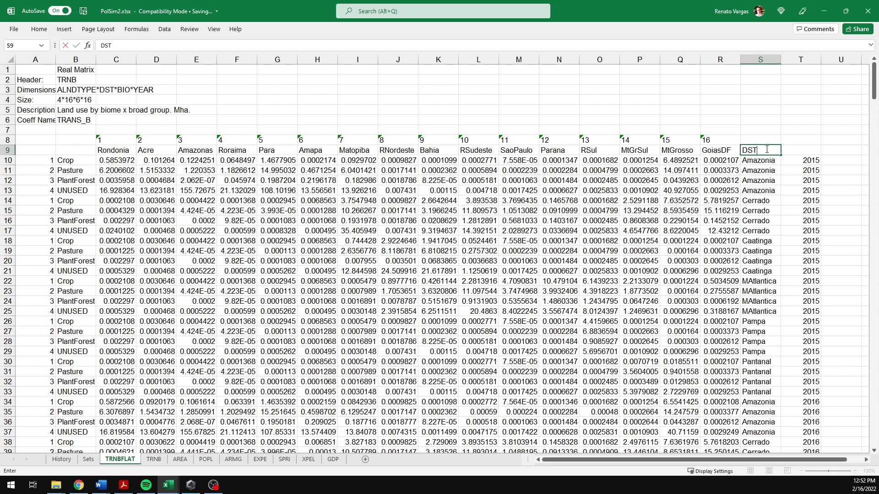
{"action": "key", "text": "Tab"}
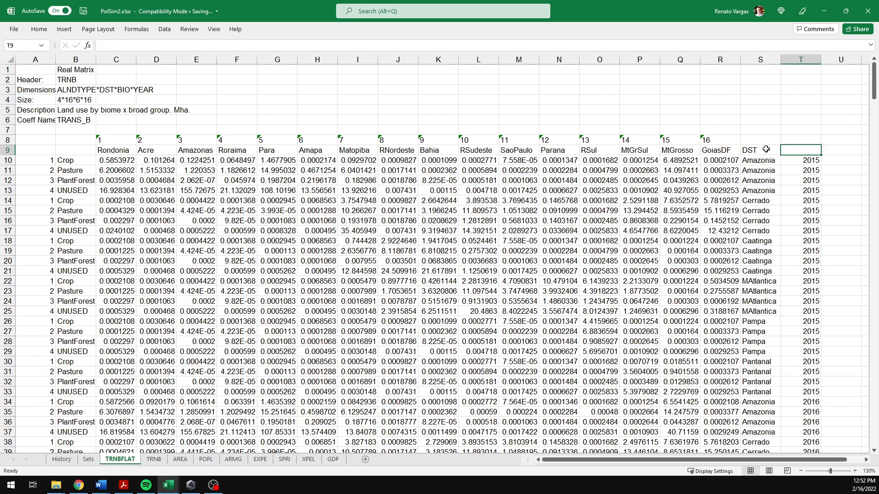
{"action": "type", "text": "YEAR"}
{"action": "left_click", "coordinate": [766, 149]}
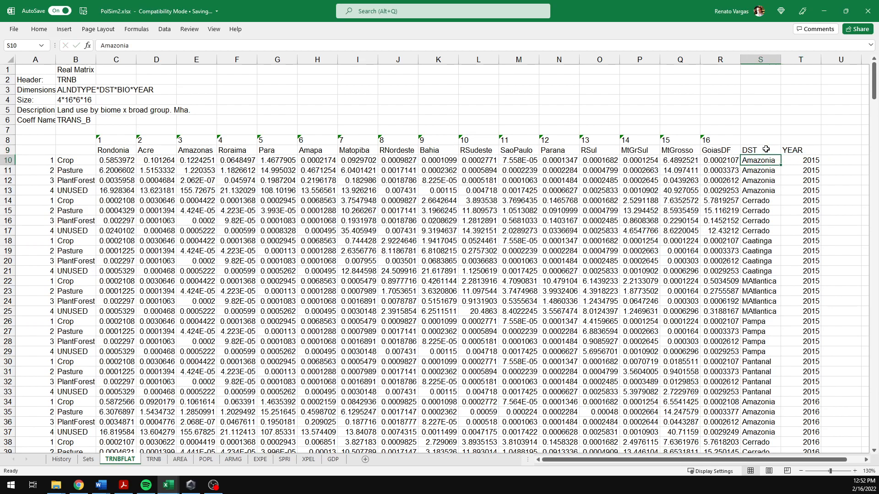
Step: Move the DST and YEAR columns to the front of the sheet as columns A and B
{"action": "left_click_drag", "start_coordinate": [762, 59], "coordinate": [789, 63]}
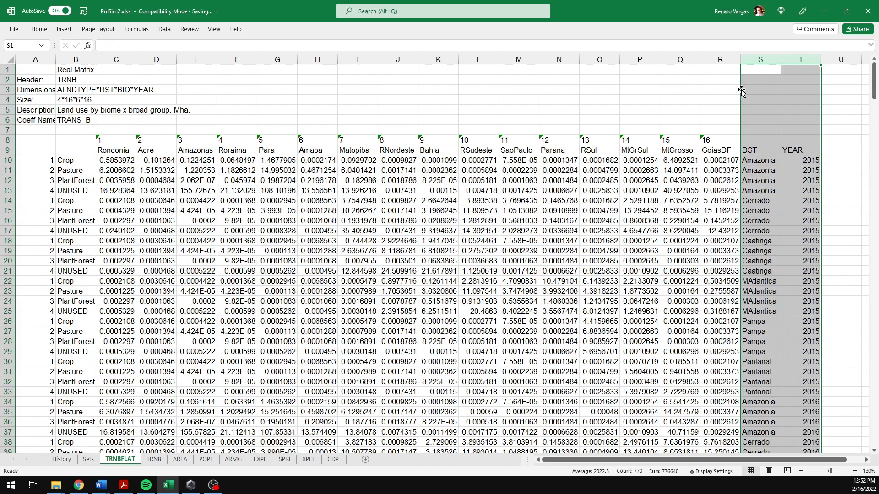
{"action": "left_click_drag", "start_coordinate": [740, 93], "coordinate": [23, 121]}
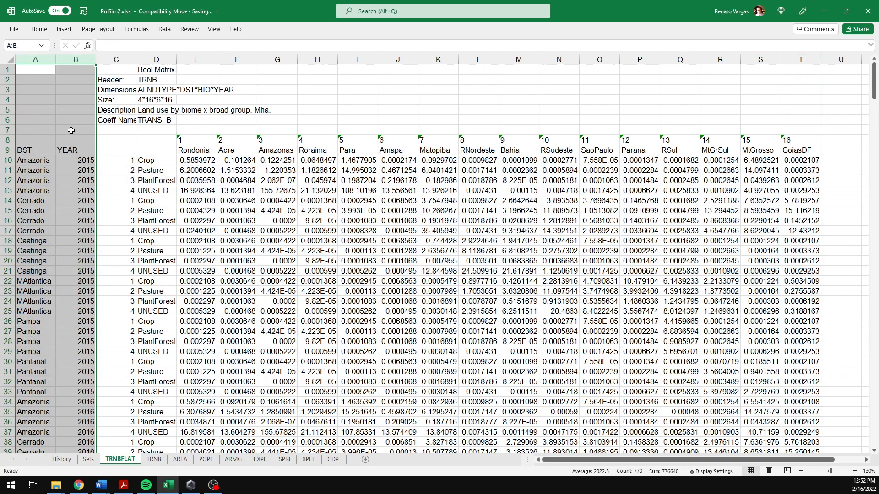
Step: Enter the header ALNDTYPE in row 9 above the land-use number and name columns C and D
{"action": "left_click", "coordinate": [154, 158]}
{"action": "left_click", "coordinate": [112, 151]}
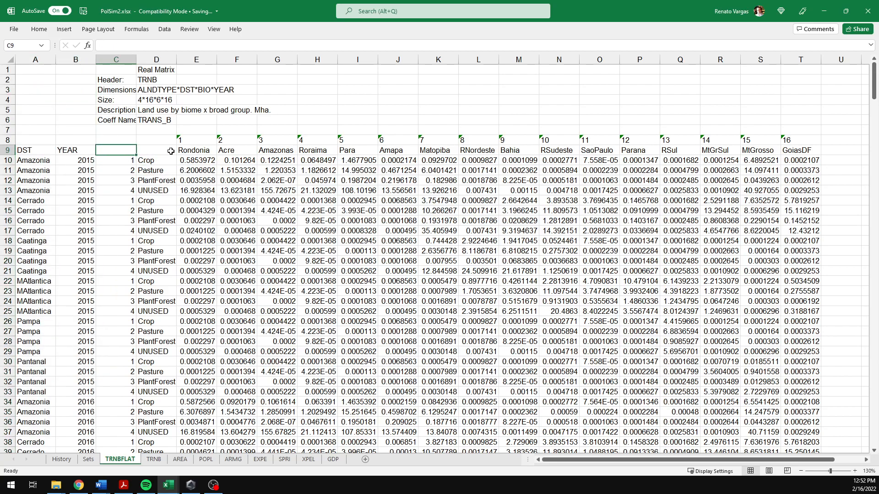
{"action": "type", "text": "ALNDTY"}
{"action": "key", "text": "BackSpace"}
{"action": "type", "text": "TY"}
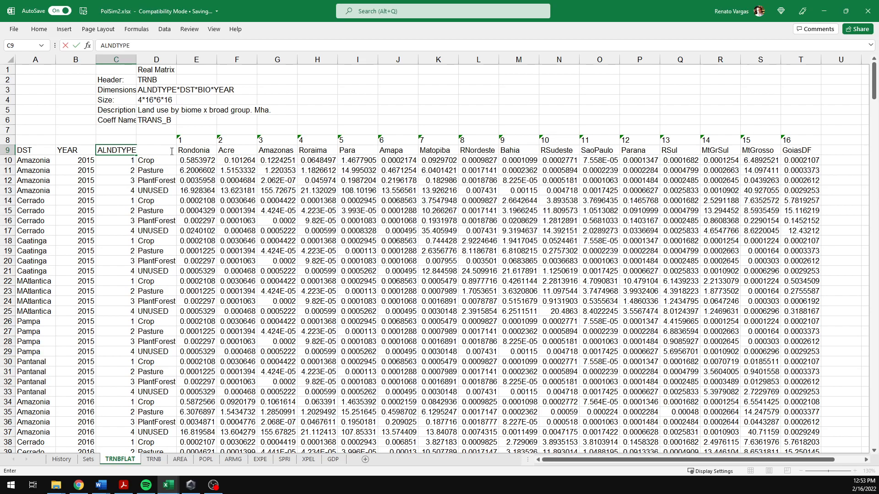
{"action": "left_click", "coordinate": [171, 151]}
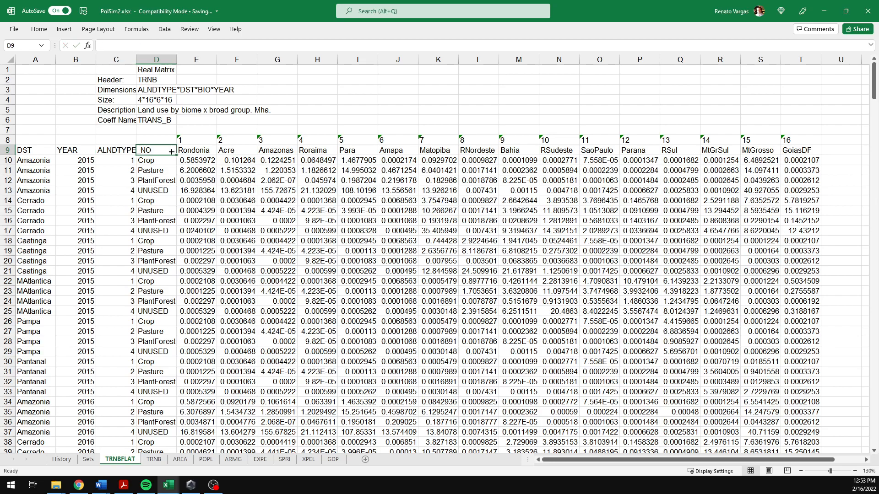
{"action": "type", "text": "AN"}
{"action": "key", "text": "BackSpace"}
{"action": "type", "text": "NDTYPE"}
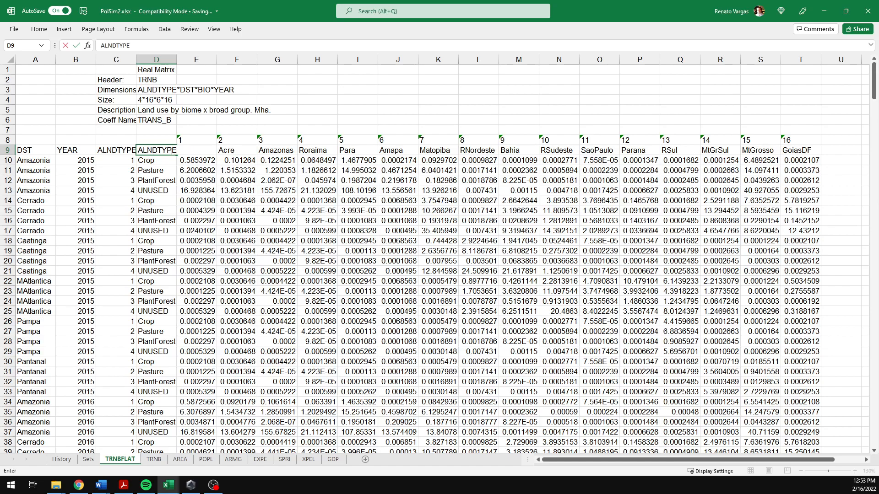
{"action": "key", "text": "Return"}
{"action": "key", "text": "Up"}
{"action": "key", "text": "Right"}
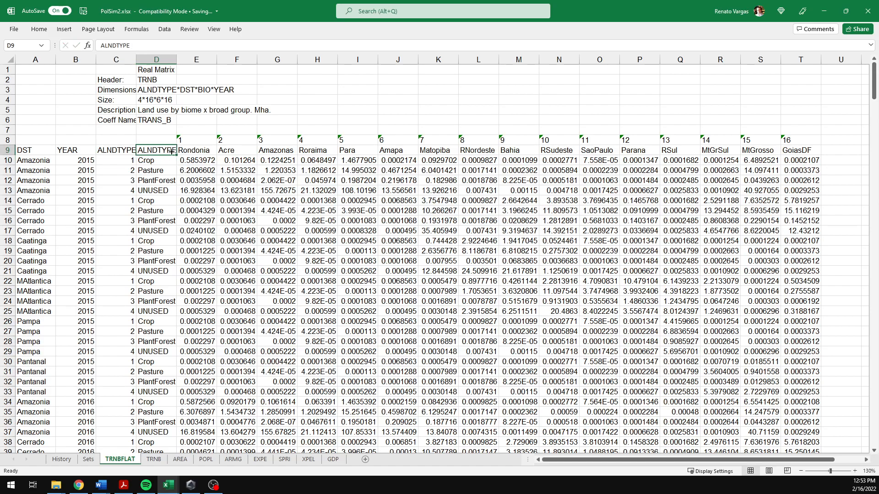
Step: Copy the state number and name header rows and paste them transposed as a two-column list starting at V1
{"action": "left_click_drag", "start_coordinate": [193, 138], "coordinate": [798, 148]}
{"action": "key", "text": "ctrl+c"}
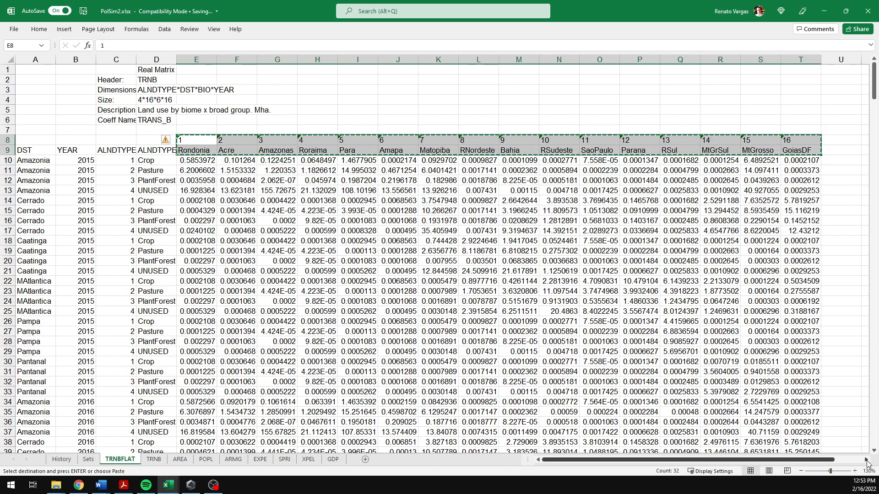
{"action": "scroll", "coordinate": [686, 76], "scroll_direction": "right", "scroll_amount": 5}
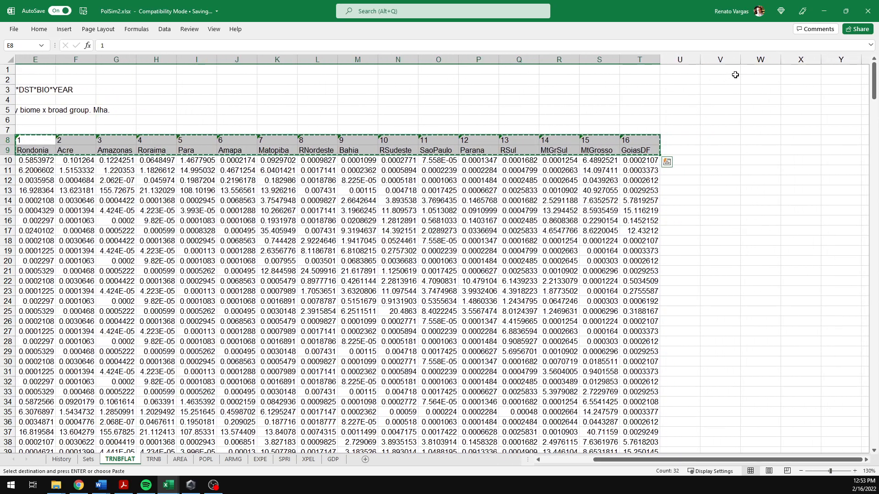
{"action": "left_click", "coordinate": [732, 71]}
{"action": "left_click", "coordinate": [39, 29]}
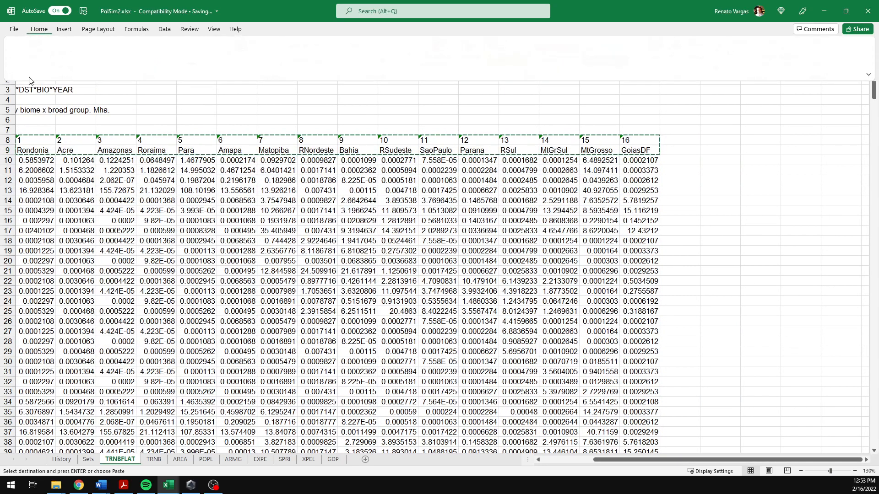
{"action": "left_click", "coordinate": [42, 66]}
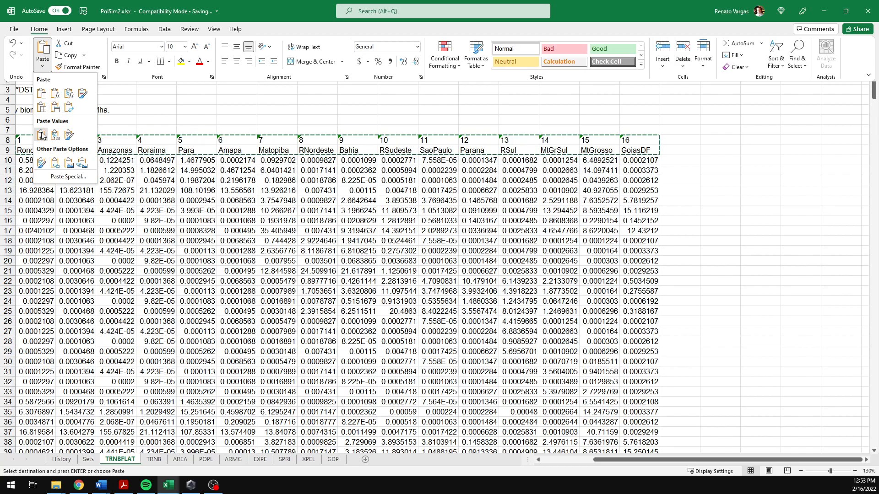
{"action": "left_click", "coordinate": [68, 177]}
{"action": "left_click", "coordinate": [259, 179]}
{"action": "left_click", "coordinate": [329, 273]}
{"action": "left_click", "coordinate": [350, 293]}
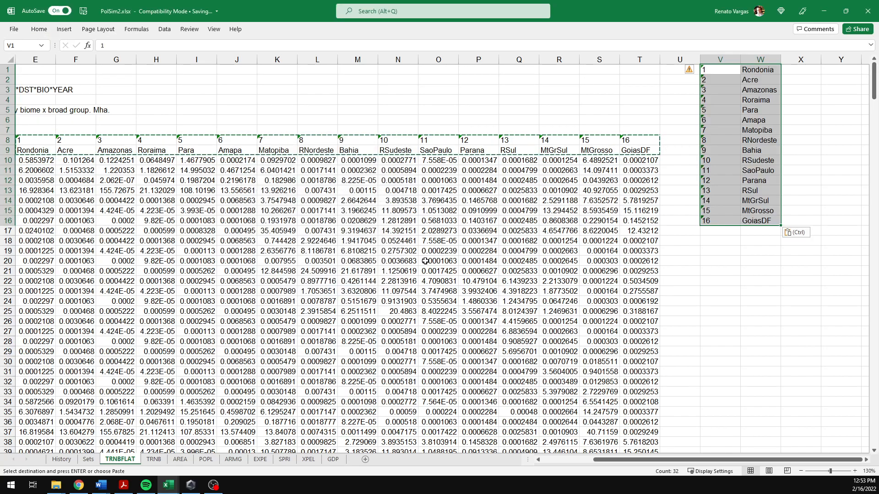
Step: Delete the state numbers in row 8 above the state name headers
{"action": "left_click", "coordinate": [675, 159]}
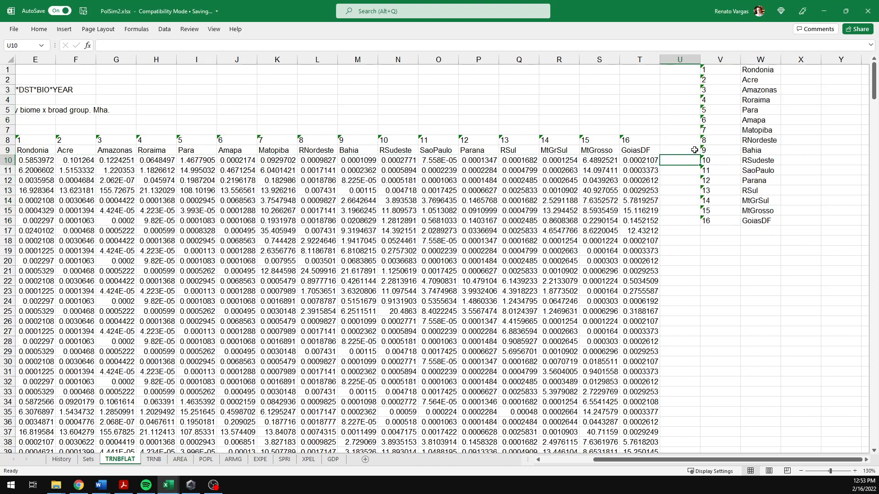
{"action": "left_click_drag", "start_coordinate": [595, 151], "coordinate": [595, 140]}
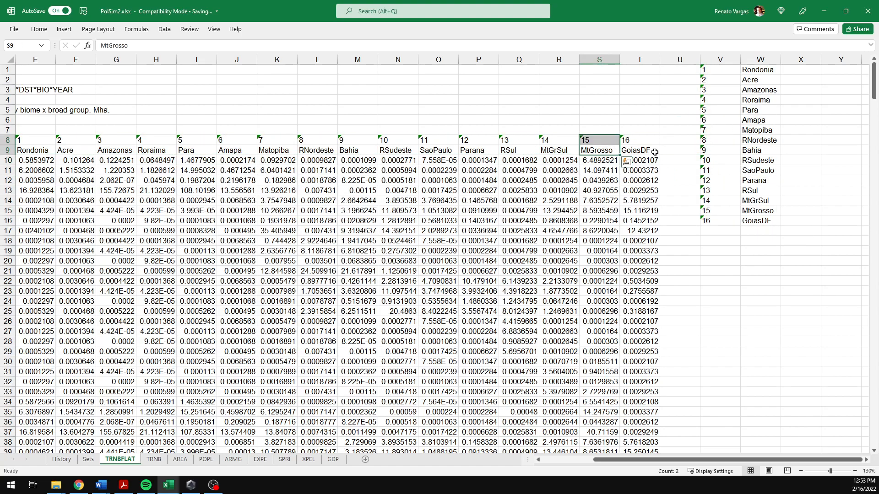
{"action": "key", "text": "Left"}
{"action": "key", "text": "Down"}
{"action": "key", "text": "Up"}
{"action": "key", "text": "Up"}
{"action": "key", "text": "Right"}
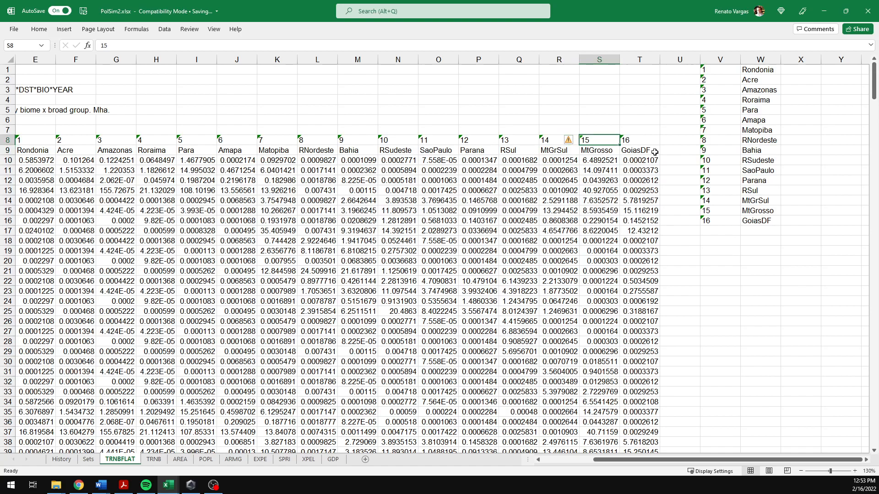
{"action": "key", "text": "Right"}
{"action": "key", "text": "ctrl+shift+Left"}
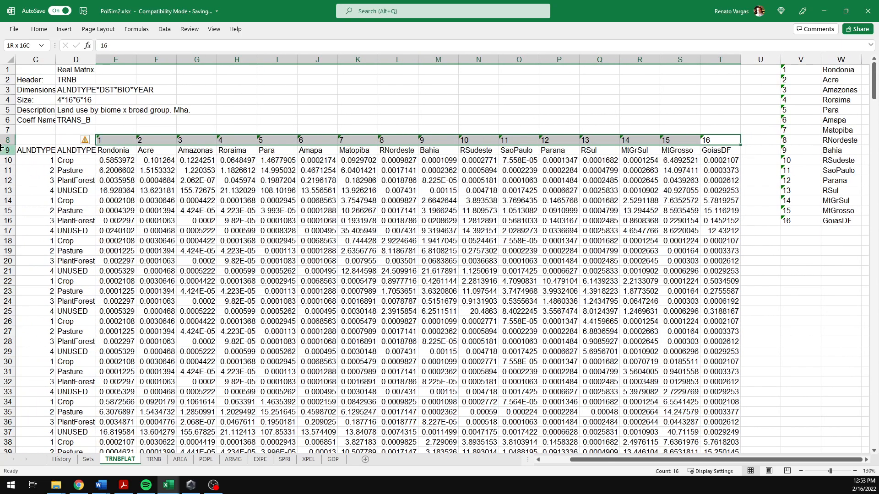
{"action": "key", "text": "Delete"}
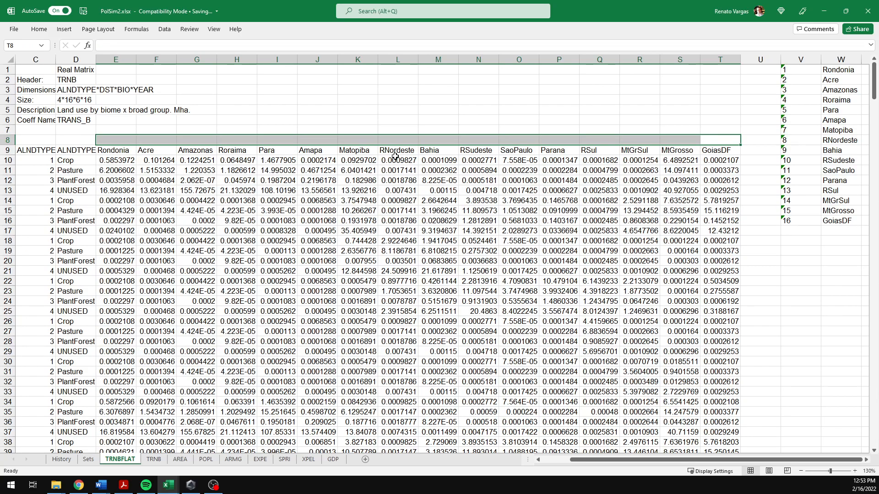
Step: Move the matrix description block from rows 1–6 into columns A and B
{"action": "left_click", "coordinate": [42, 149]}
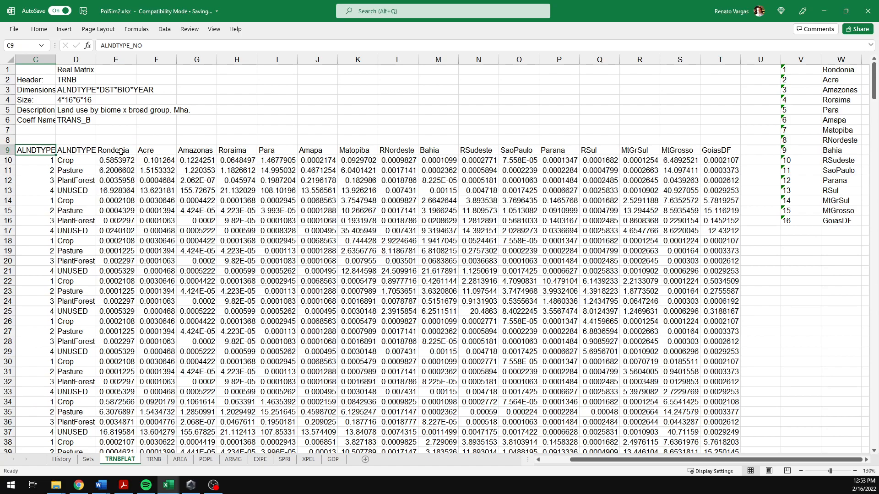
{"action": "left_click_drag", "start_coordinate": [118, 149], "coordinate": [703, 152]}
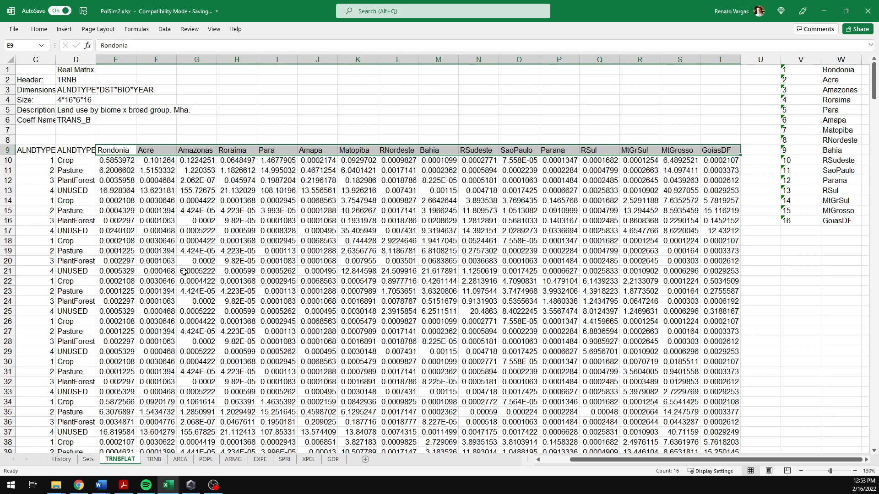
{"action": "left_click", "coordinate": [108, 151]}
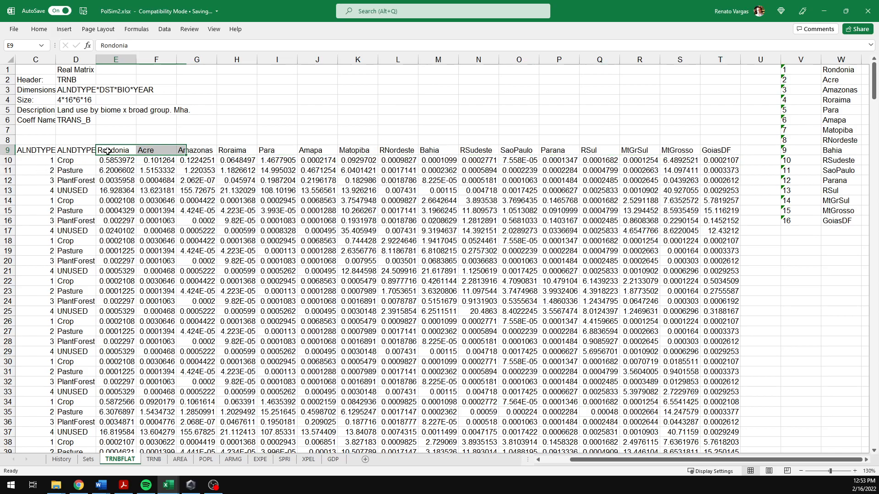
{"action": "key", "text": "Left"}
{"action": "key", "text": "Left"}
{"action": "key", "text": "Left"}
{"action": "key", "text": "Left"}
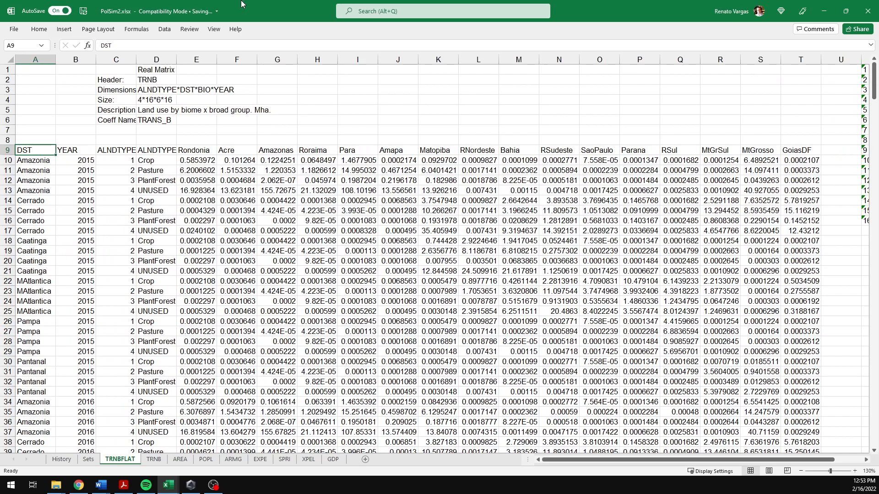
{"action": "left_click_drag", "start_coordinate": [133, 70], "coordinate": [168, 120]}
{"action": "left_click_drag", "start_coordinate": [95, 98], "coordinate": [16, 98]}
{"action": "left_click", "coordinate": [199, 130]}
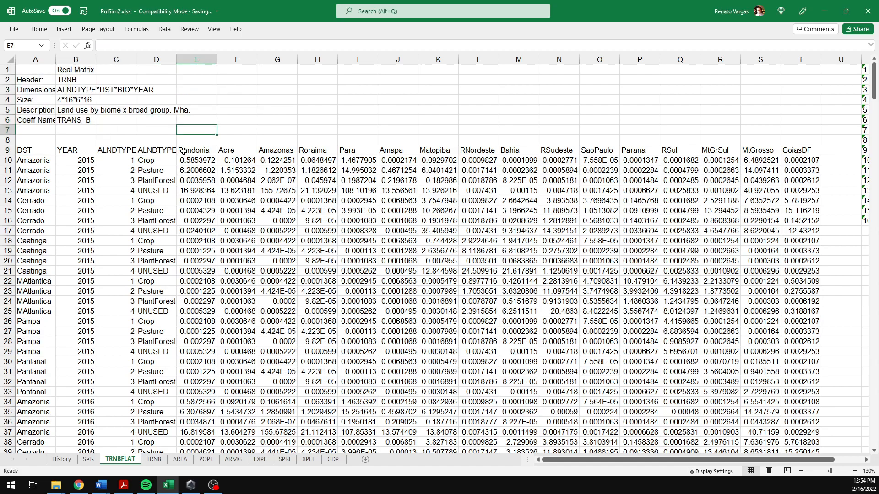
Step: Insert a new empty column E between the ALNDTYPE name column and the state data
{"action": "left_click", "coordinate": [195, 60]}
{"action": "right_click", "coordinate": [190, 166]}
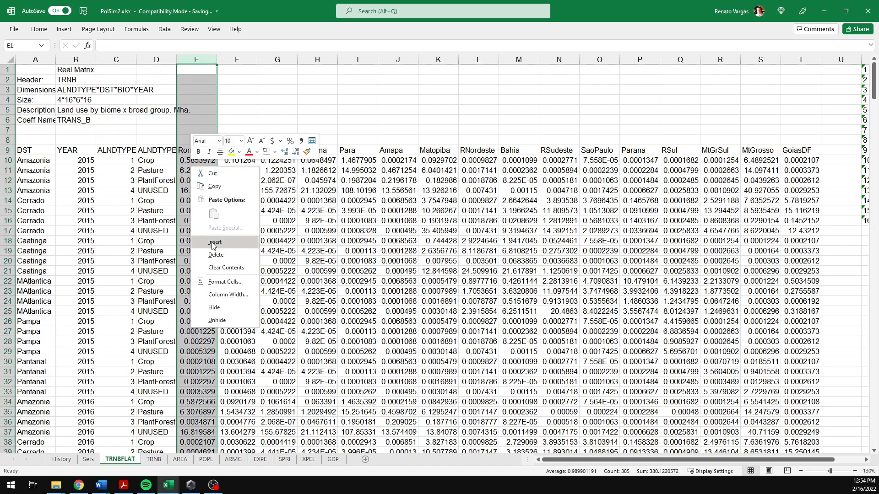
{"action": "left_click", "coordinate": [224, 254]}
Step: In E10, enter a formula =CONCAT(A10,"-",B10,"-",C10,"-",D10) joining biome, year, land-use number and name with hyphens
{"action": "left_click", "coordinate": [187, 160]}
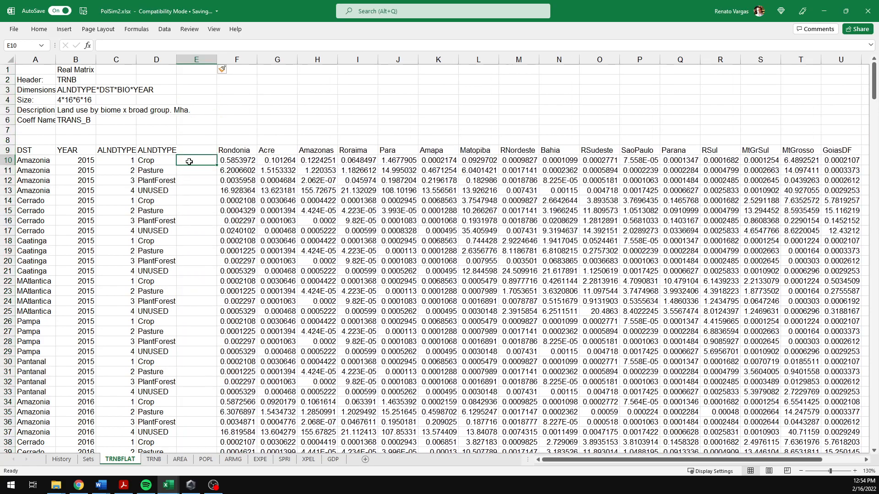
{"action": "type", "text": "="}
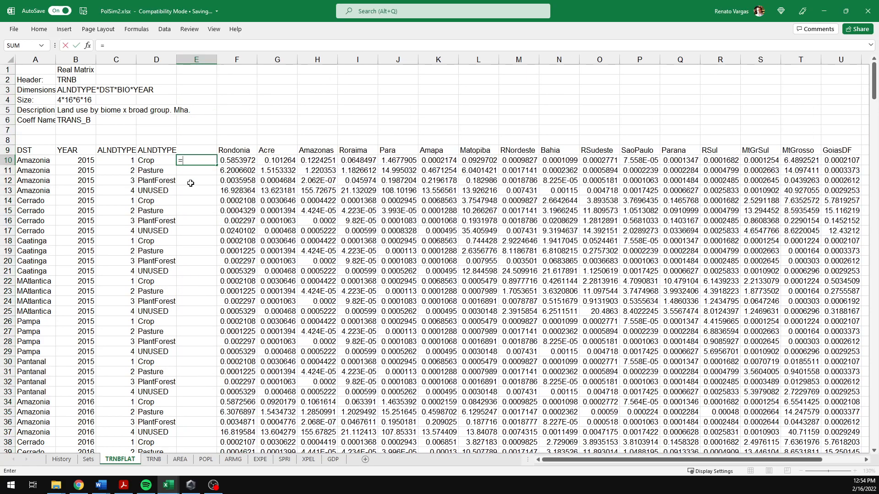
{"action": "key", "text": "Left"}
{"action": "key", "text": "Left"}
{"action": "key", "text": "Left"}
{"action": "key", "text": "Left"}
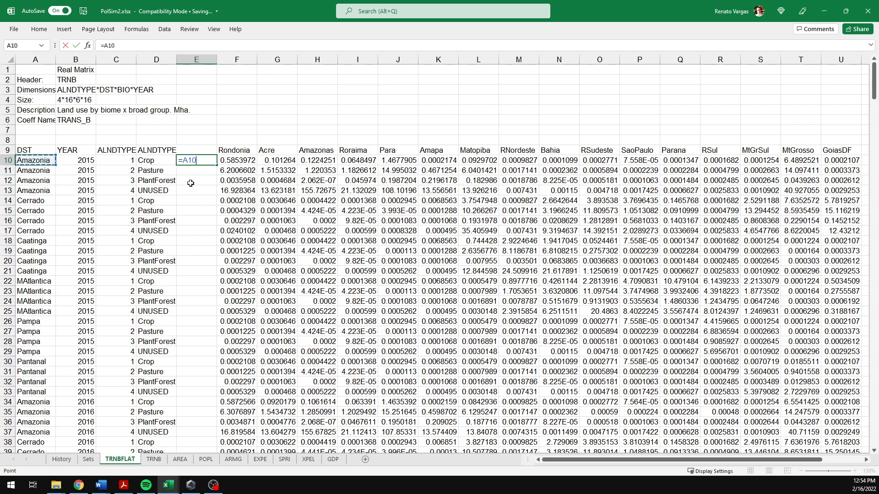
{"action": "key", "text": "BackSpace"}
{"action": "key", "text": "BackSpace"}
{"action": "key", "text": "BackSpace"}
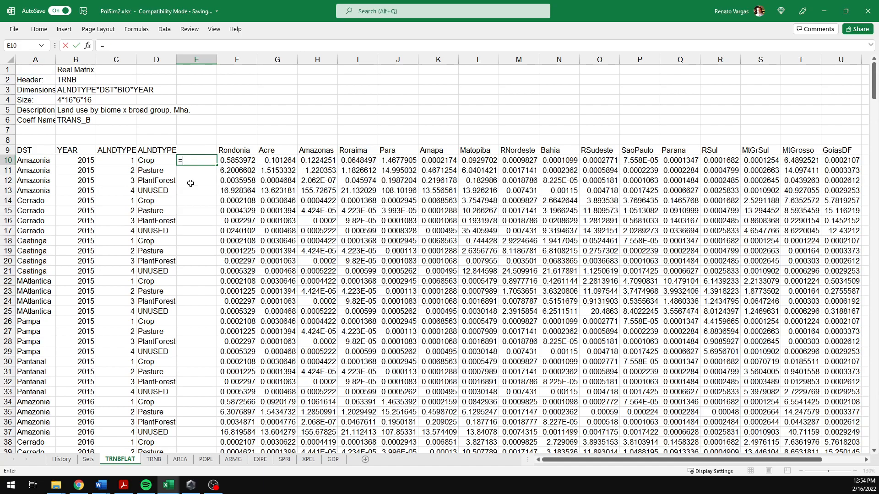
{"action": "type", "text": "CONC"}
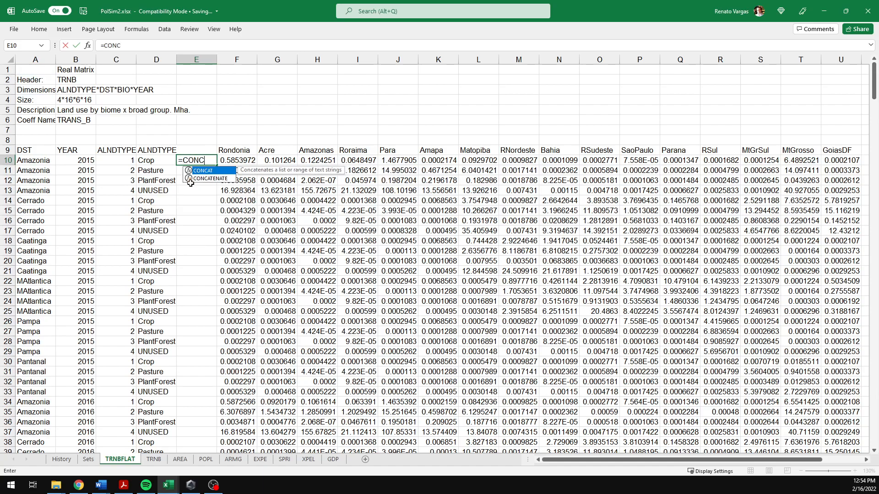
{"action": "type", "text": "AT("}
{"action": "key", "text": "Left"}
{"action": "key", "text": "Left"}
{"action": "key", "text": "Left"}
{"action": "key", "text": "Left"}
{"action": "type", "text": ","}
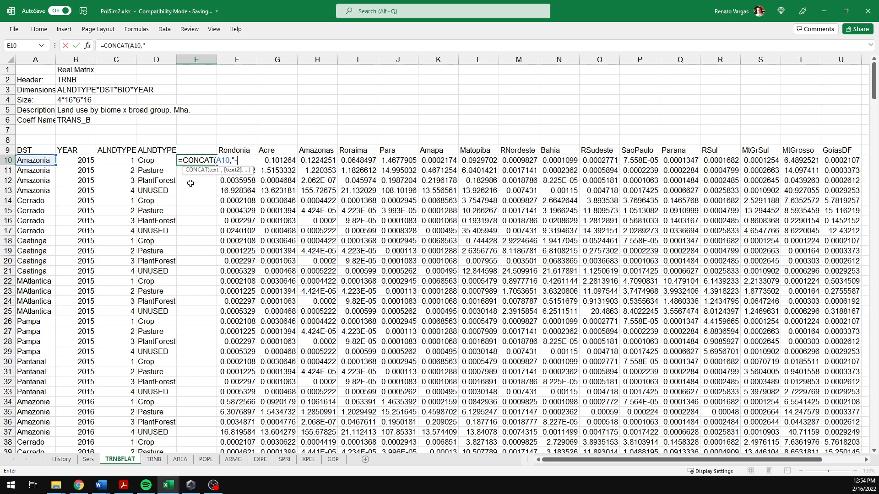
{"action": "type", "text": "\"-\","}
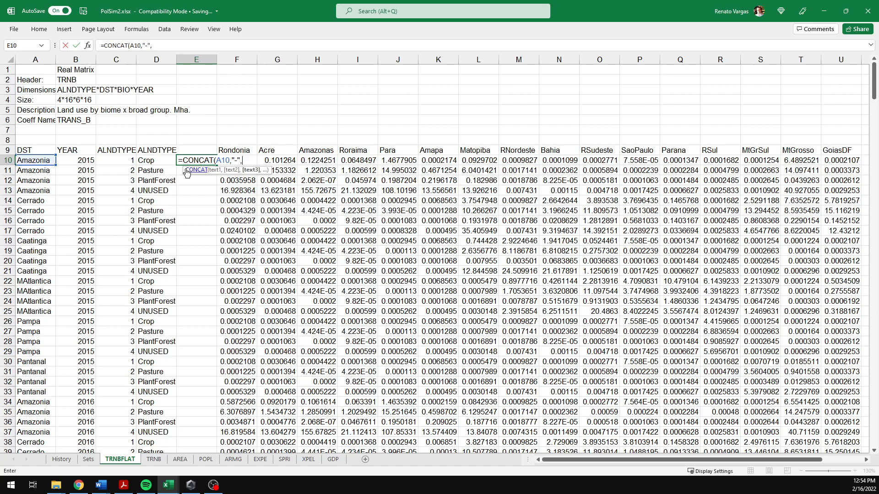
{"action": "left_click", "coordinate": [87, 161]}
{"action": "type", "text": ",\"-"}
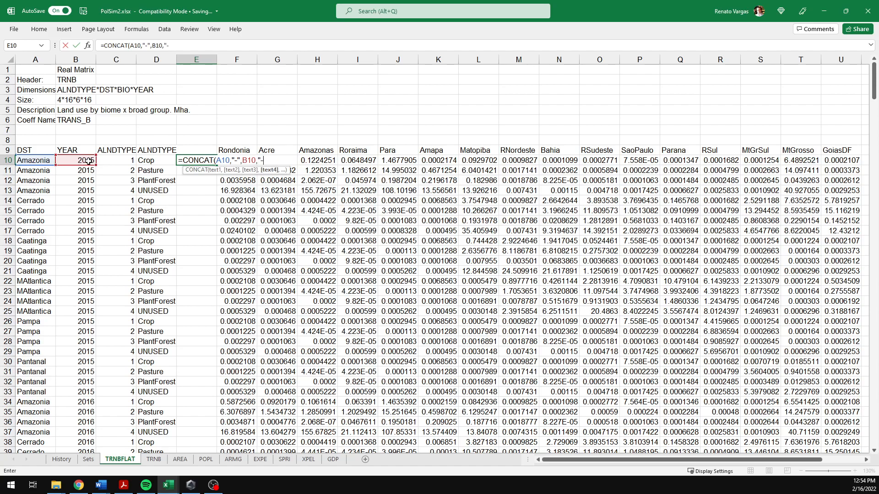
{"action": "type", "text": "\","}
{"action": "left_click", "coordinate": [119, 161]}
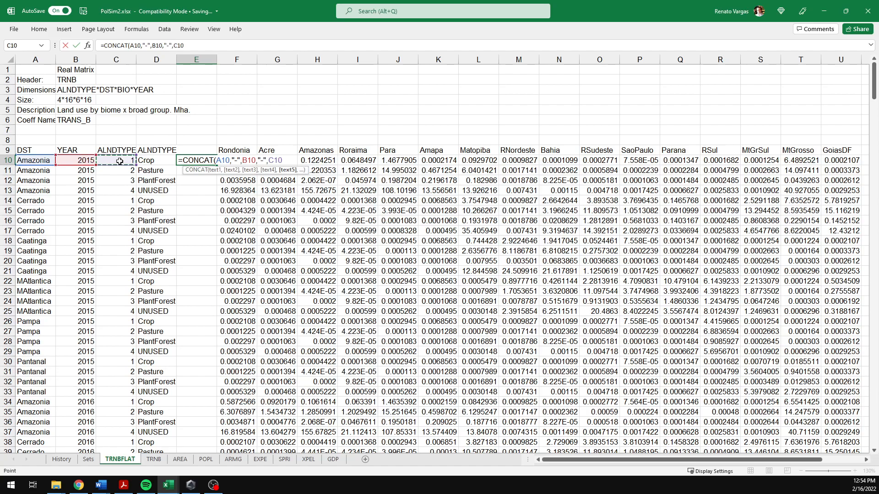
{"action": "type", "text": ",\"-"}
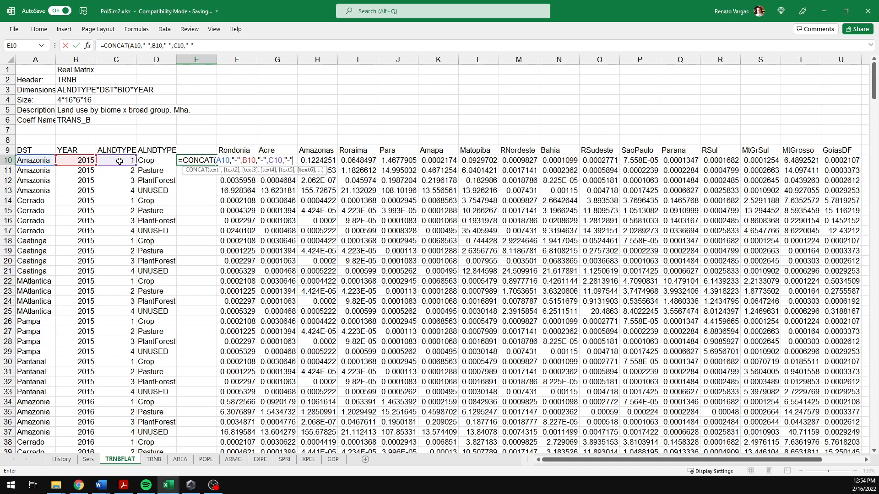
{"action": "type", "text": "\","}
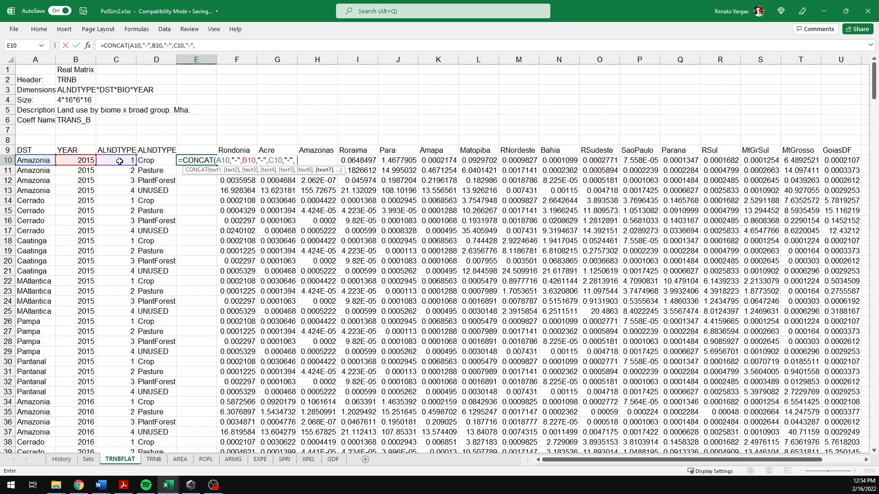
{"action": "left_click", "coordinate": [151, 162]}
{"action": "type", "text": ")"}
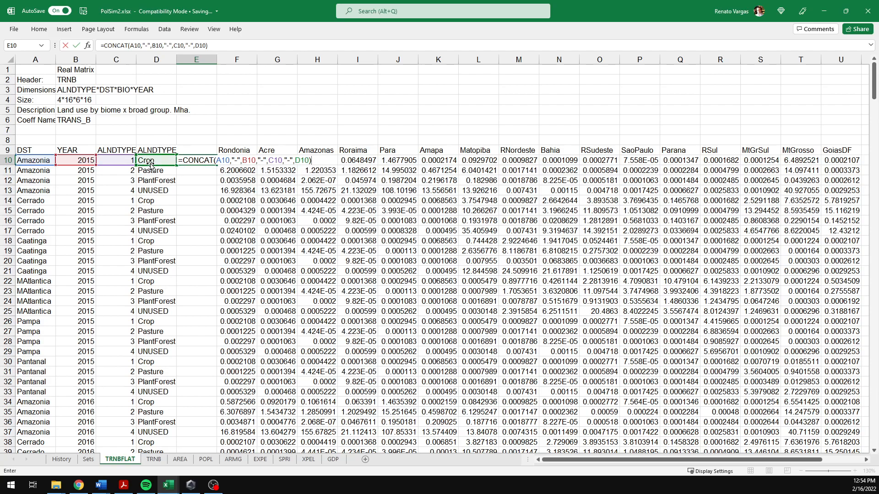
{"action": "key", "text": "Return"}
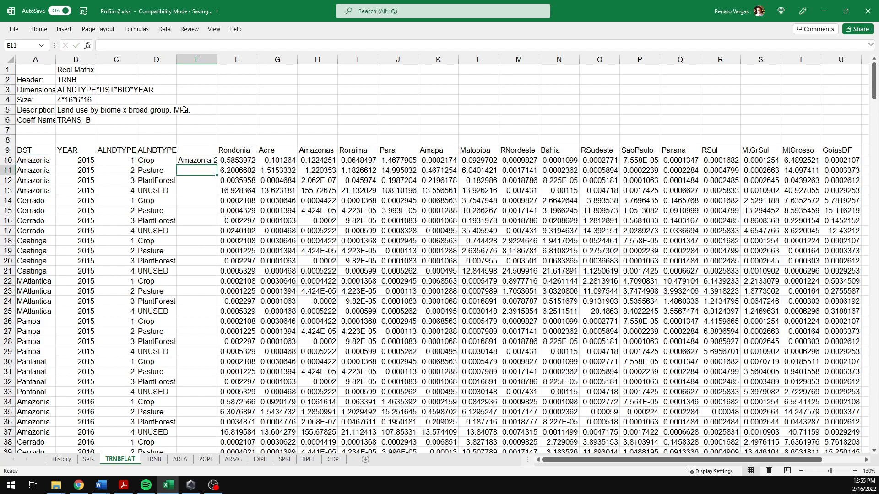
Step: Autofit column E and fill the combined-label formula down through all data rows
{"action": "double_click", "coordinate": [217, 59]}
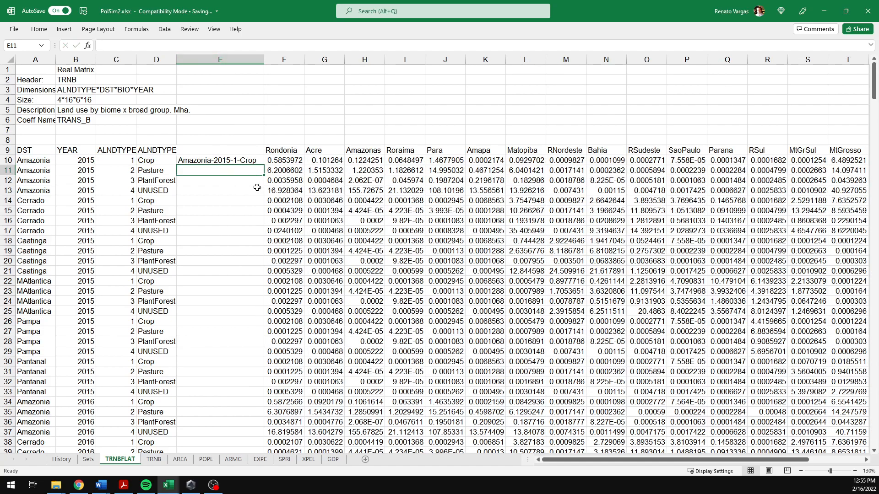
{"action": "left_click", "coordinate": [254, 160]}
{"action": "double_click", "coordinate": [264, 165]}
{"action": "left_click", "coordinate": [240, 200]}
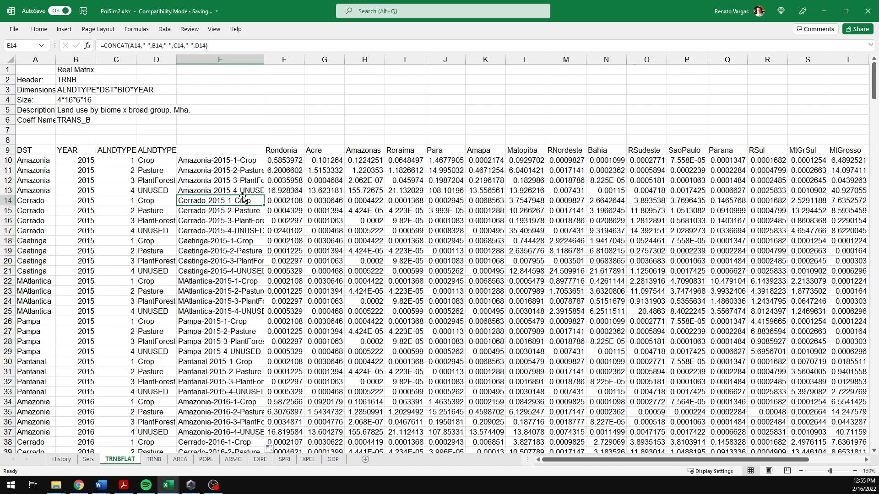
{"action": "left_click", "coordinate": [229, 166]}
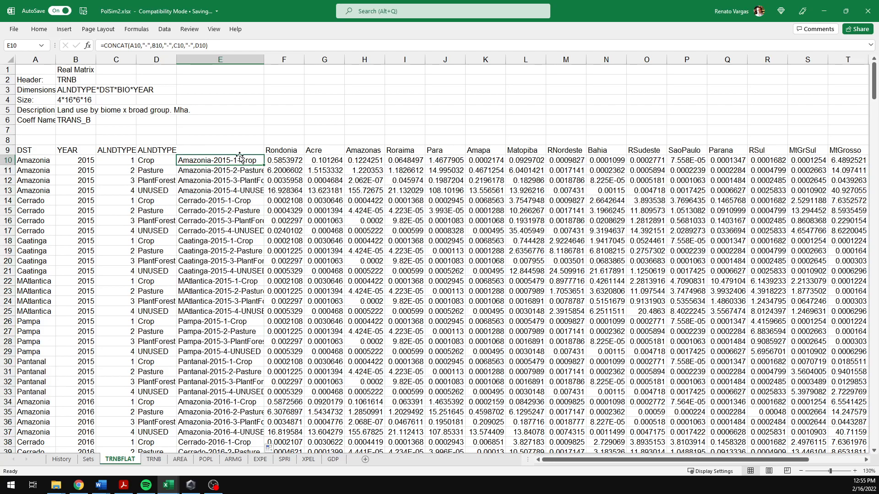
Step: Convert the combined labels in column E from formulas into pasted values
{"action": "key", "text": "ctrl+shift+Down"}
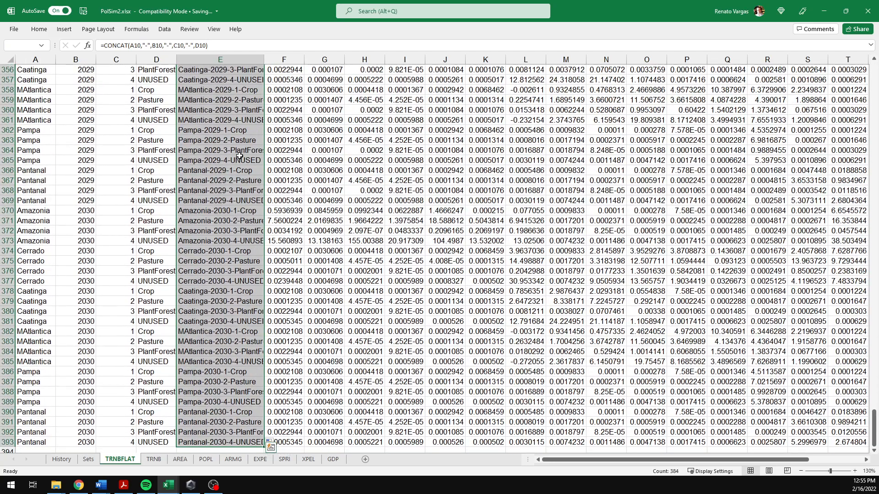
{"action": "key", "text": "ctrl+c"}
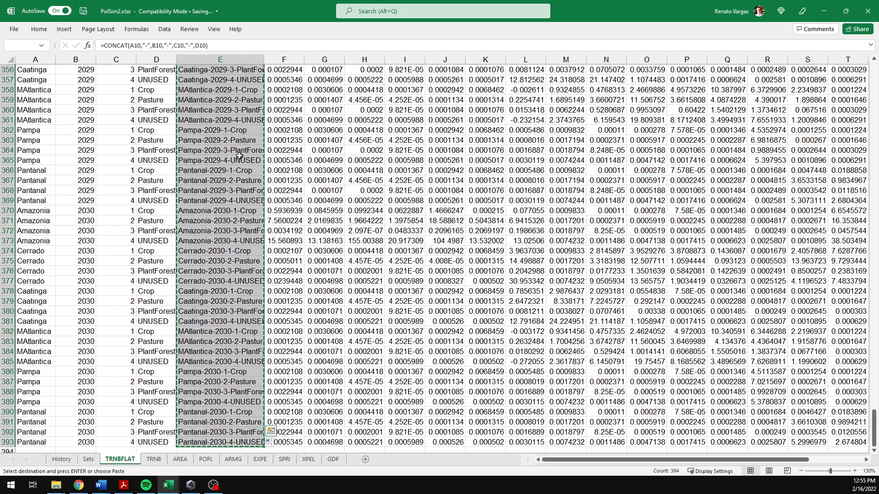
{"action": "left_click", "coordinate": [39, 29]}
{"action": "left_click", "coordinate": [47, 68]}
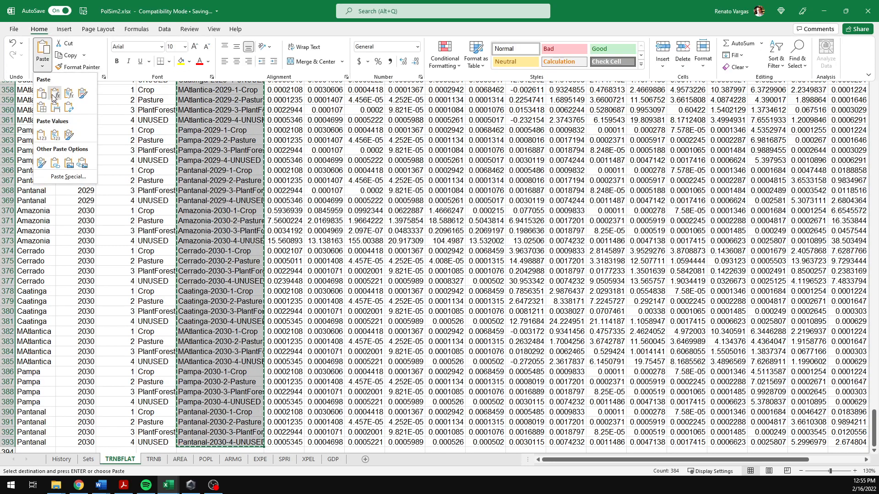
{"action": "left_click", "coordinate": [40, 131]}
{"action": "key", "text": "Escape"}
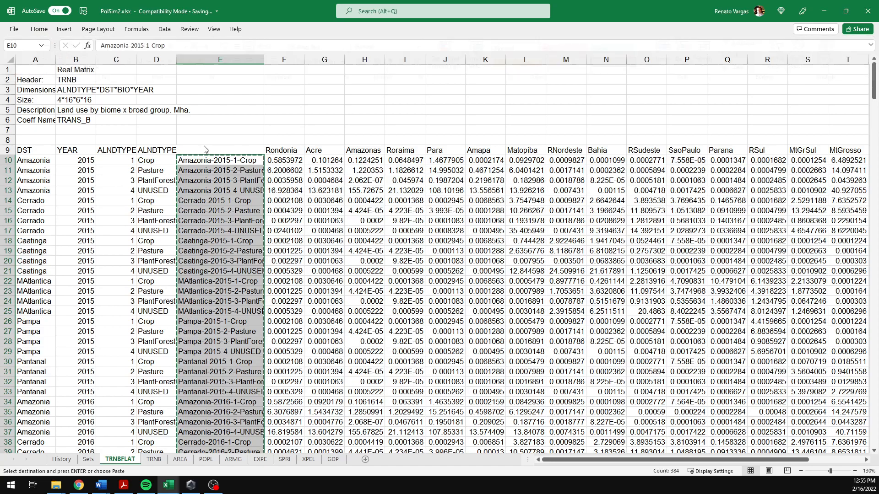
Step: Open the PivotTable and PivotChart Wizard and select Multiple consolidation ranges as the data source
{"action": "key", "text": "Escape"}
{"action": "left_click", "coordinate": [228, 150]}
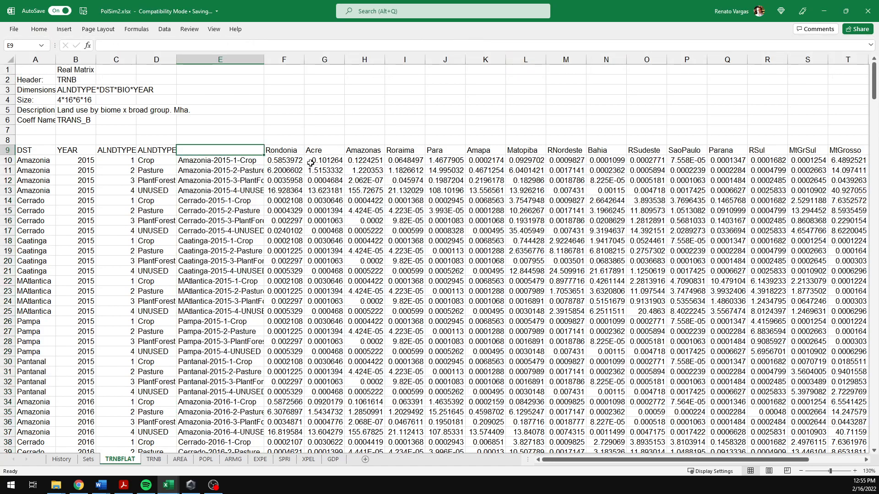
{"action": "key", "text": "Right"}
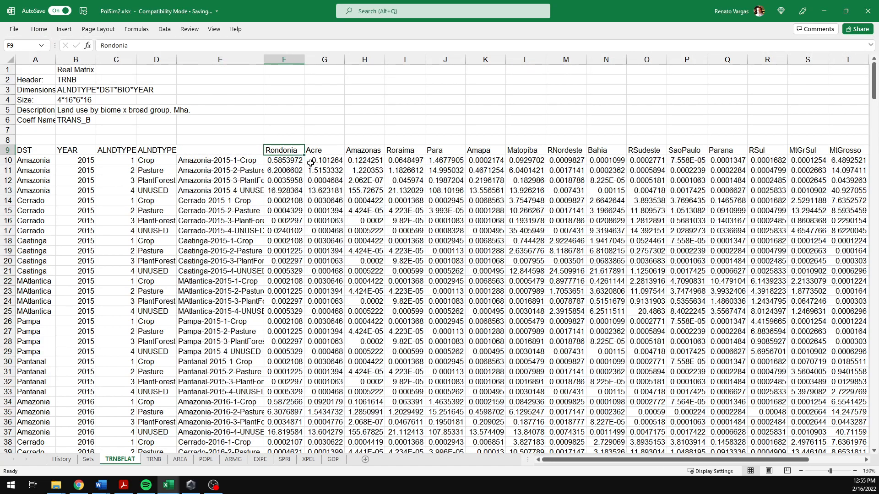
{"action": "key", "text": "ctrl+Right"}
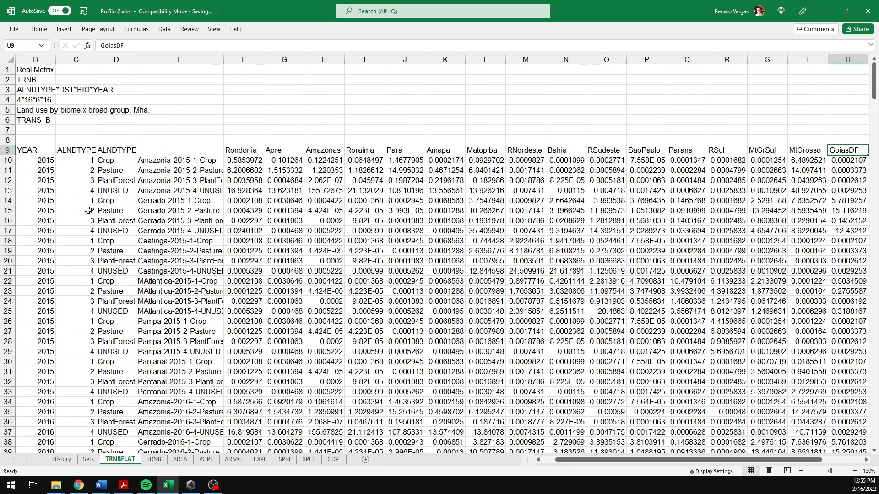
{"action": "key", "text": "alt+Tab"}
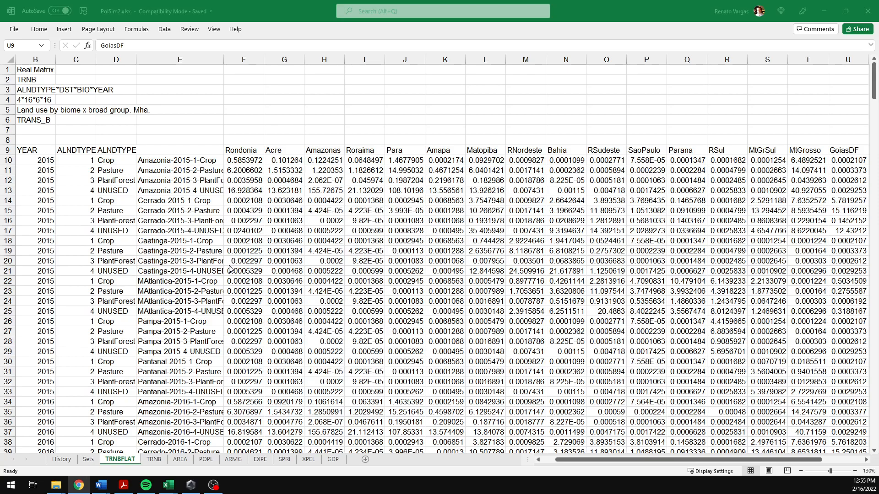
{"action": "left_click", "coordinate": [319, 33]}
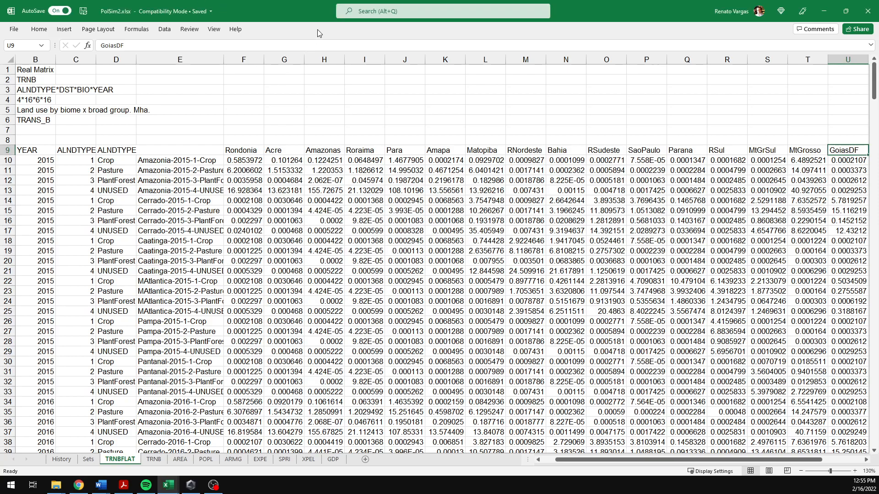
{"action": "key", "text": "alt+d"}
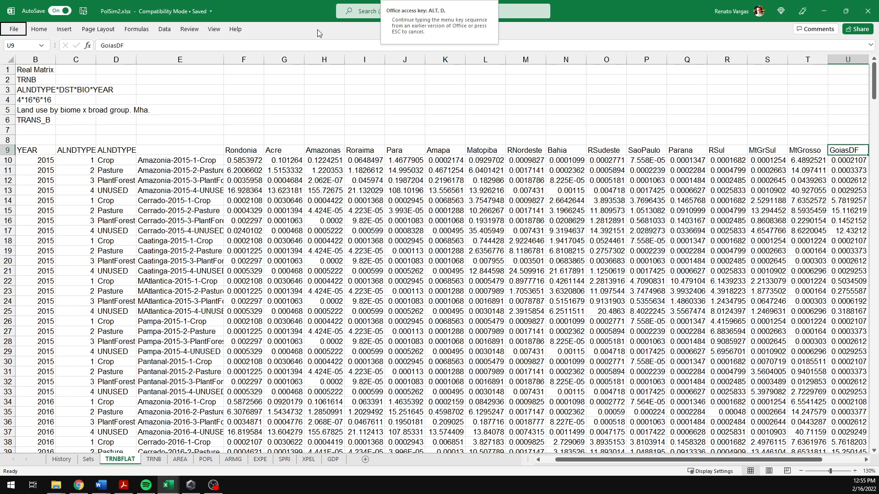
{"action": "key", "text": "p"}
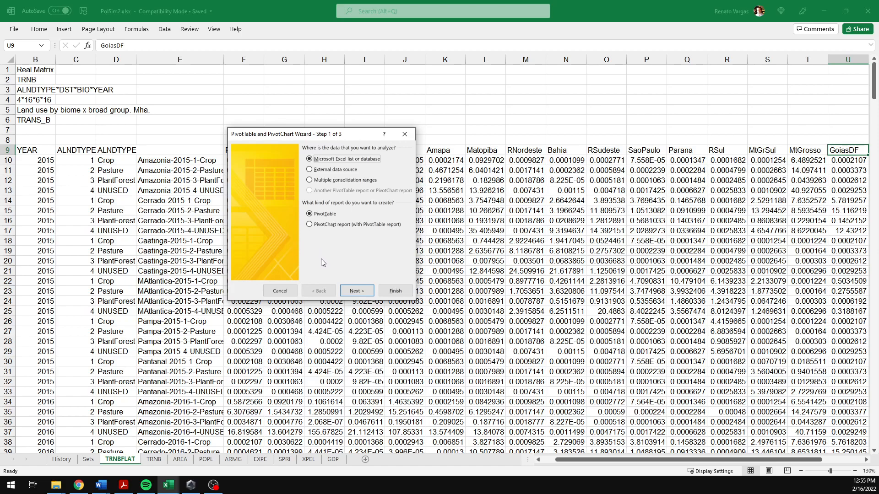
{"action": "left_click", "coordinate": [312, 181]}
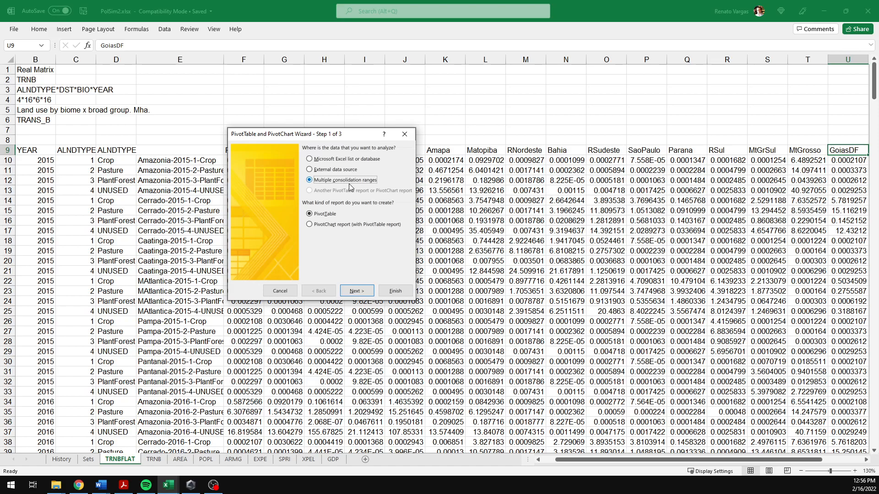
Step: Continue the wizard, choosing to create the page fields yourself, and advance to the range step
{"action": "left_click", "coordinate": [356, 291]}
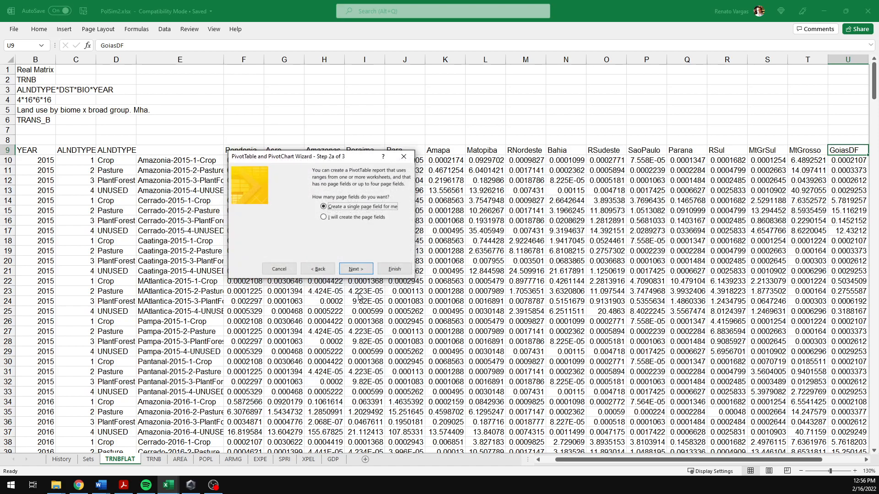
{"action": "left_click", "coordinate": [325, 218]}
{"action": "left_click", "coordinate": [358, 272]}
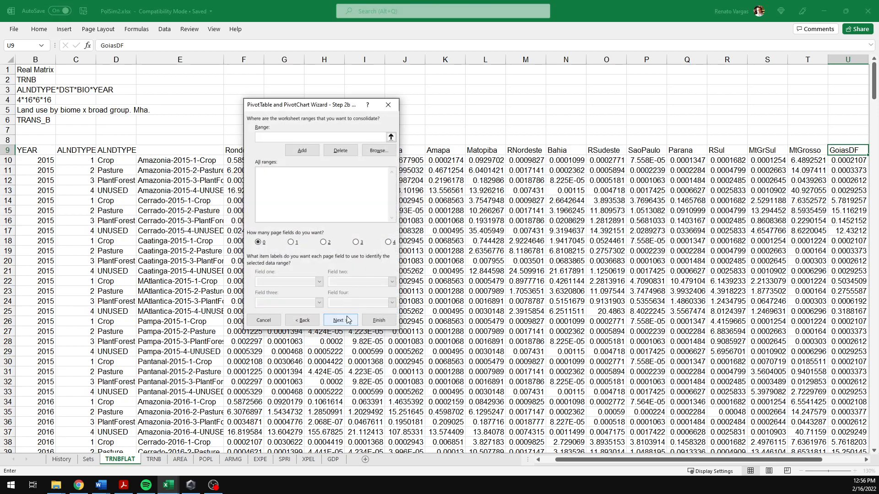
Step: Add the TRNBFLAT range $E$9:$U$393, from the combined labels header through the last region column, as the consolidation range
{"action": "left_click", "coordinate": [391, 139]}
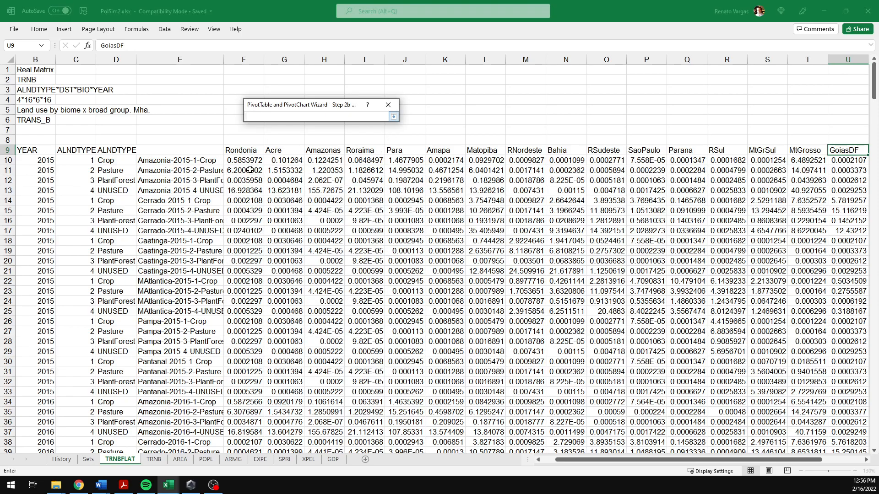
{"action": "left_click", "coordinate": [204, 153]}
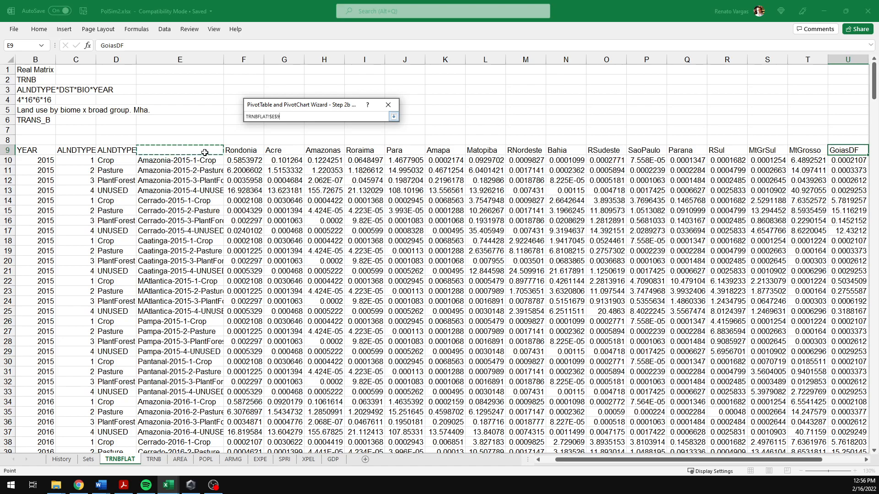
{"action": "key", "text": "shift+Down"}
{"action": "key", "text": "shift+Right"}
{"action": "key", "text": "shift+Right"}
{"action": "key", "text": "shift+Right"}
{"action": "key", "text": "shift+Right"}
{"action": "key", "text": "shift+Right"}
{"action": "key", "text": "shift+Right"}
{"action": "key", "text": "shift+Right"}
{"action": "key", "text": "shift+Right"}
{"action": "key", "text": "shift+Right"}
{"action": "key", "text": "shift+Right"}
{"action": "key", "text": "shift+Right"}
{"action": "key", "text": "shift+Right"}
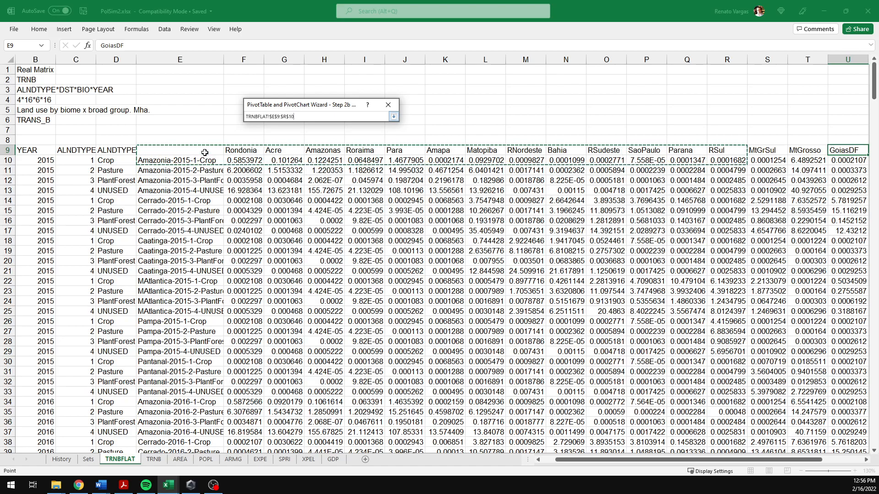
{"action": "key", "text": "shift+Right"}
{"action": "key", "text": "shift+Right"}
{"action": "key", "text": "shift+Right"}
{"action": "key", "text": "shift+Right"}
{"action": "key", "text": "shift+Right"}
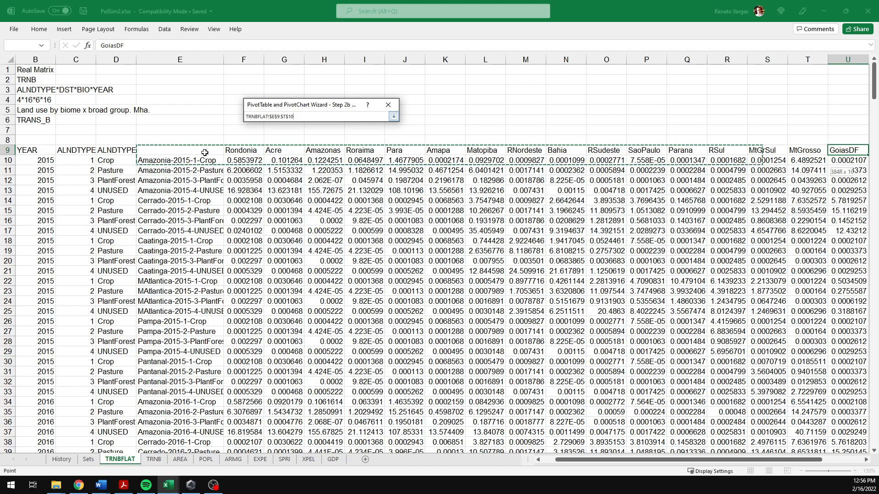
{"action": "key", "text": "shift+Left"}
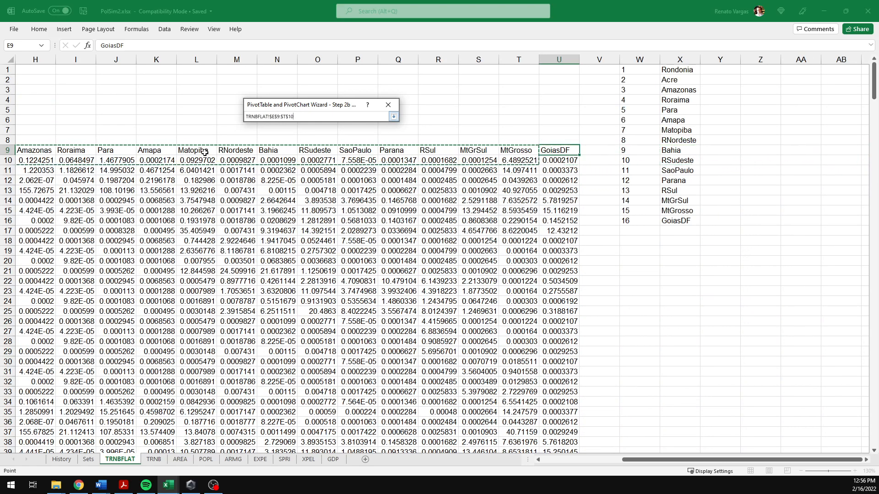
{"action": "key", "text": "ctrl+shift+Down"}
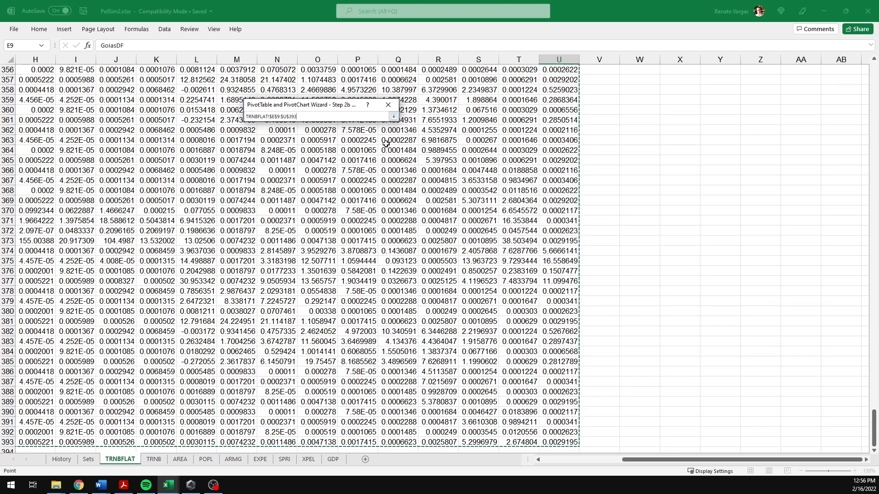
{"action": "left_click", "coordinate": [393, 117]}
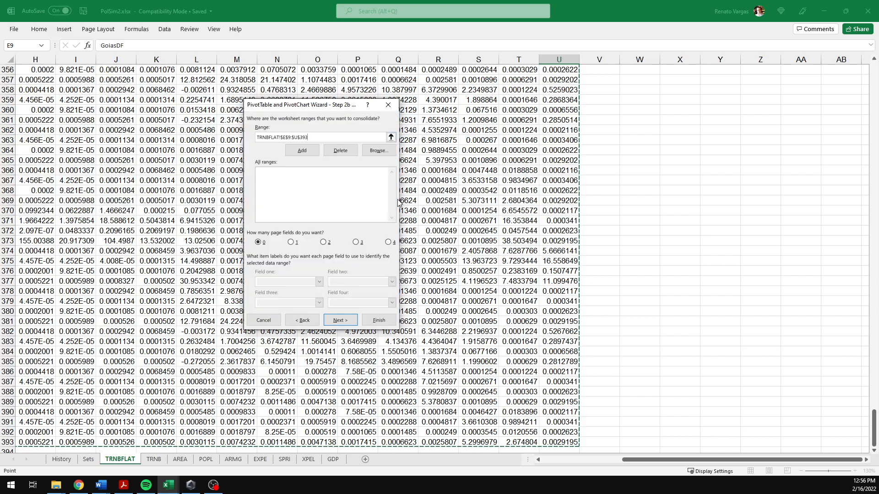
{"action": "left_click", "coordinate": [300, 152]}
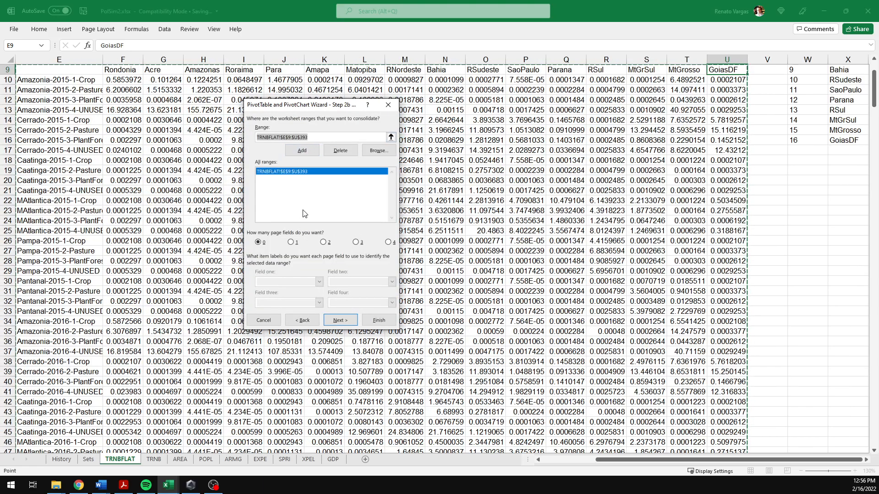
{"action": "left_click", "coordinate": [344, 321]}
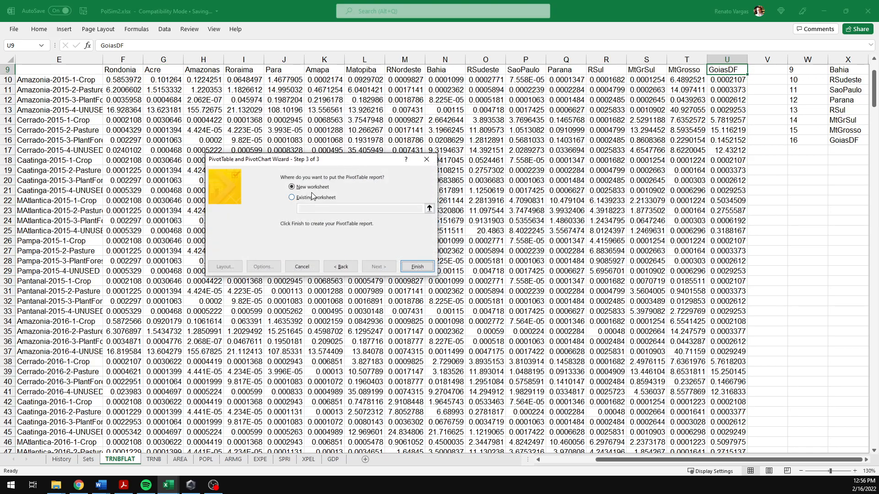
Step: Finish the PivotTable on a new worksheet and remove the Column and Row fields from its layout
{"action": "left_click", "coordinate": [407, 271]}
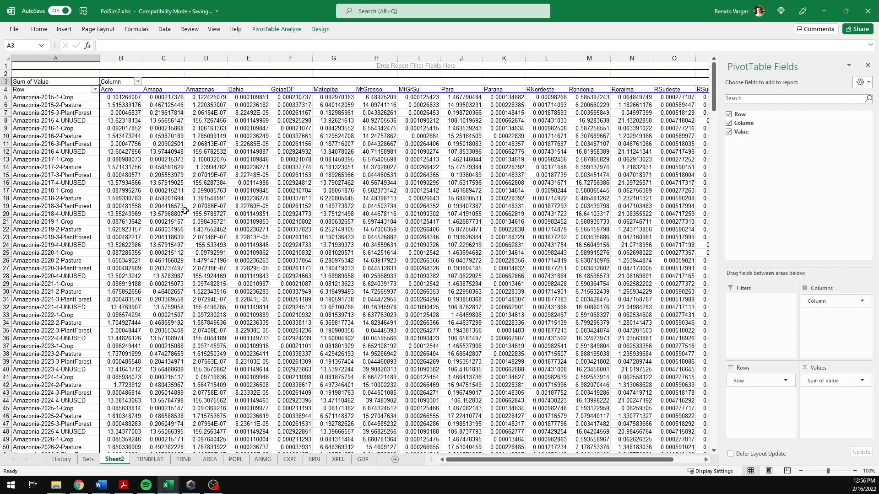
{"action": "left_click_drag", "start_coordinate": [817, 303], "coordinate": [641, 341]}
{"action": "left_click_drag", "start_coordinate": [738, 381], "coordinate": [689, 402]}
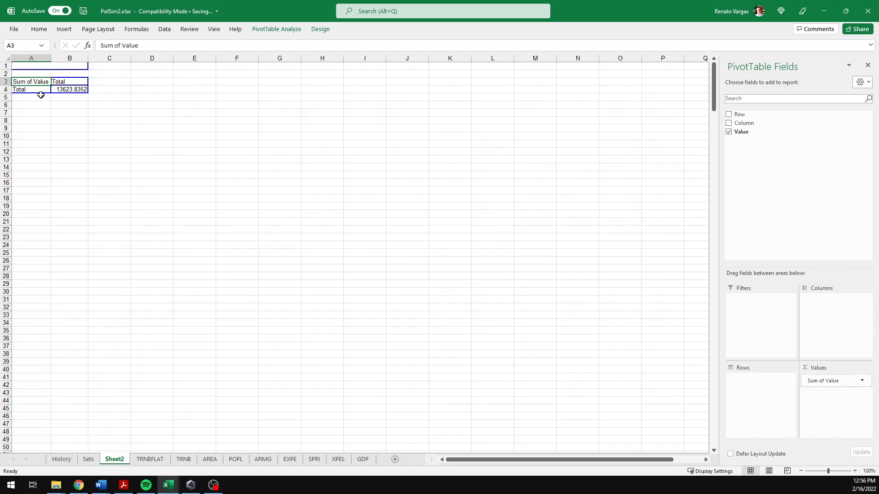
Step: Drill into the PivotTable's grand total to extract every record as a flat Row, Column, Value table
{"action": "left_click", "coordinate": [58, 90]}
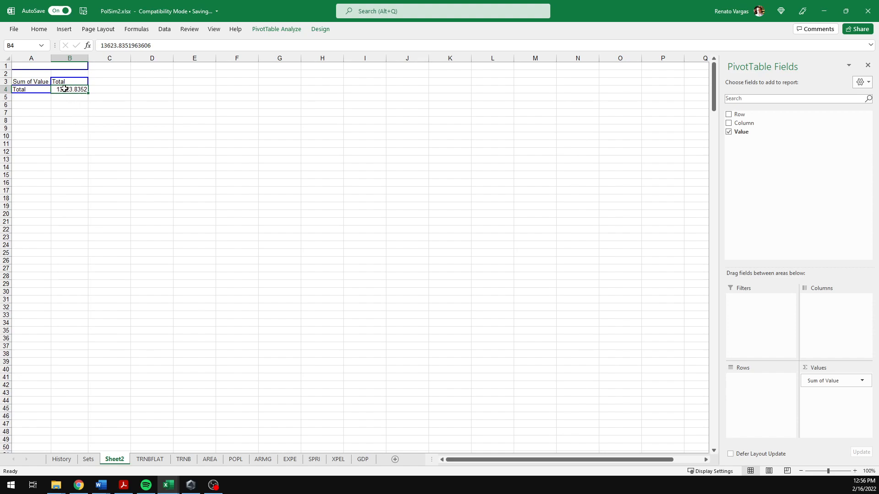
{"action": "double_click", "coordinate": [88, 92]}
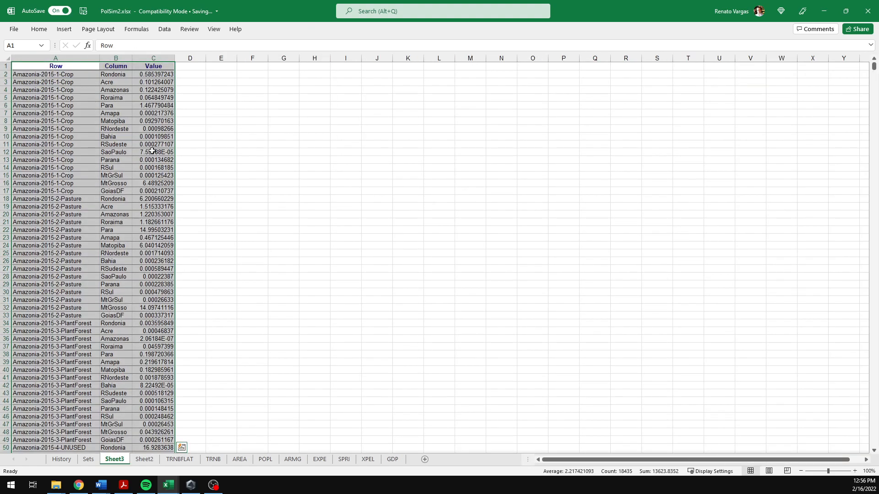
{"action": "left_click", "coordinate": [56, 136]}
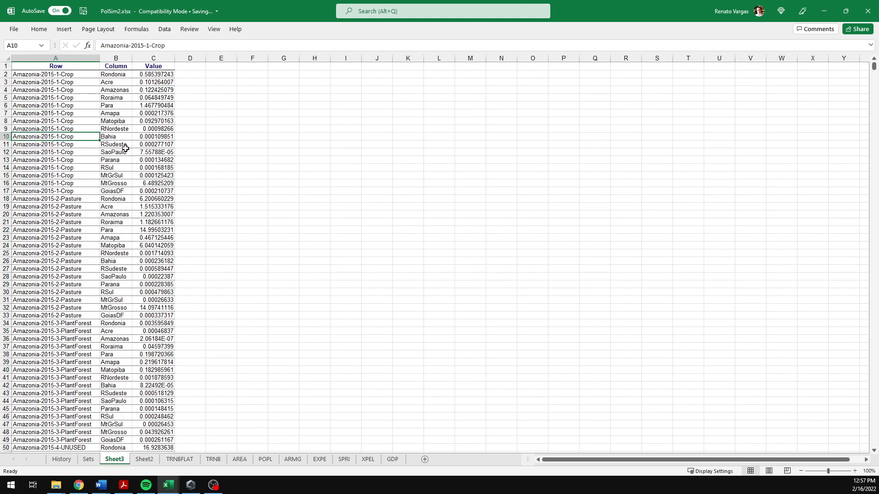
{"action": "key", "text": "Up"}
{"action": "key", "text": "Up"}
{"action": "key", "text": "Up"}
{"action": "key", "text": "Up"}
{"action": "key", "text": "Up"}
{"action": "key", "text": "Up"}
{"action": "key", "text": "Up"}
{"action": "key", "text": "Up"}
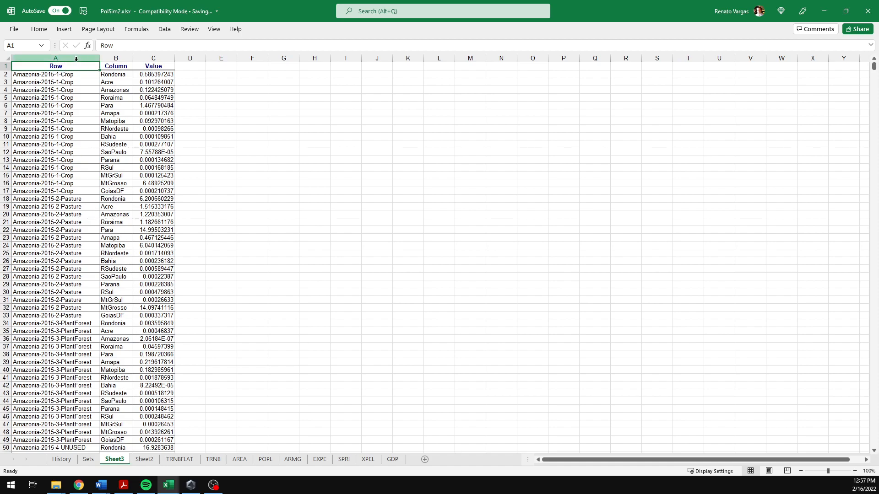
Step: Move the Row column so it sits after the Value column
{"action": "left_click", "coordinate": [76, 58]}
{"action": "left_click_drag", "start_coordinate": [101, 85], "coordinate": [182, 87]}
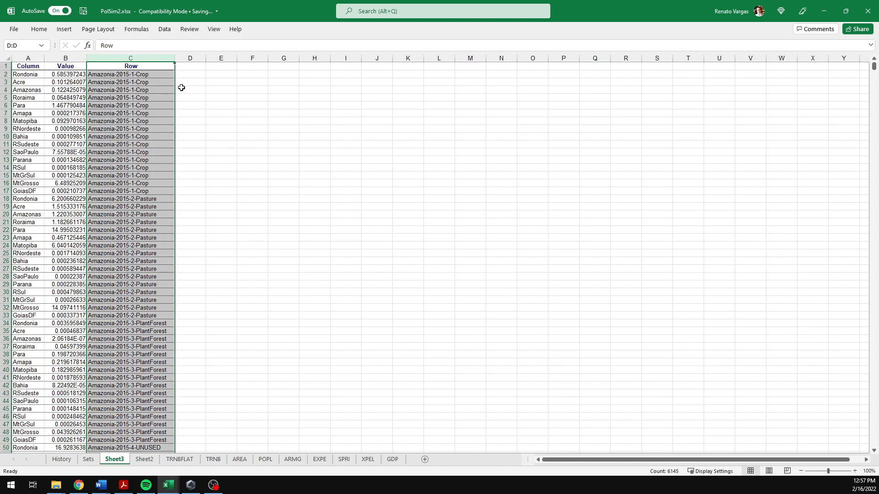
Step: Split the Row column's labels at each hyphen into separate columns using Text to Columns with a custom delimiter
{"action": "left_click", "coordinate": [165, 29]}
{"action": "left_click", "coordinate": [168, 91]}
{"action": "left_click", "coordinate": [106, 74]}
{"action": "key", "text": "ctrl+shift+Down"}
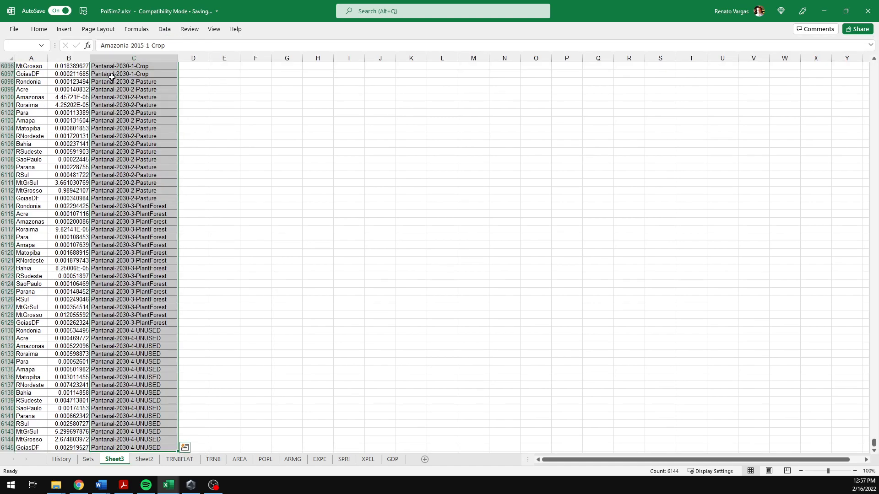
{"action": "left_click", "coordinate": [101, 187]}
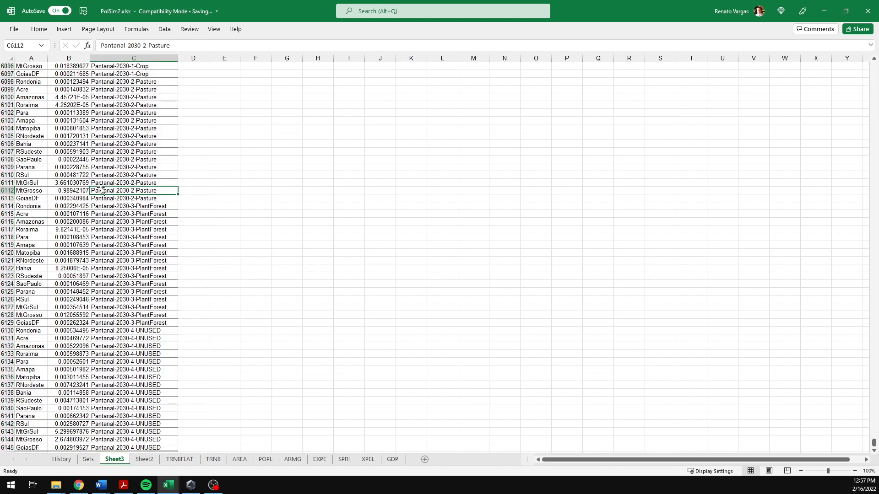
{"action": "key", "text": "ctrl+Up"}
{"action": "key", "text": "ctrl+shift+Down"}
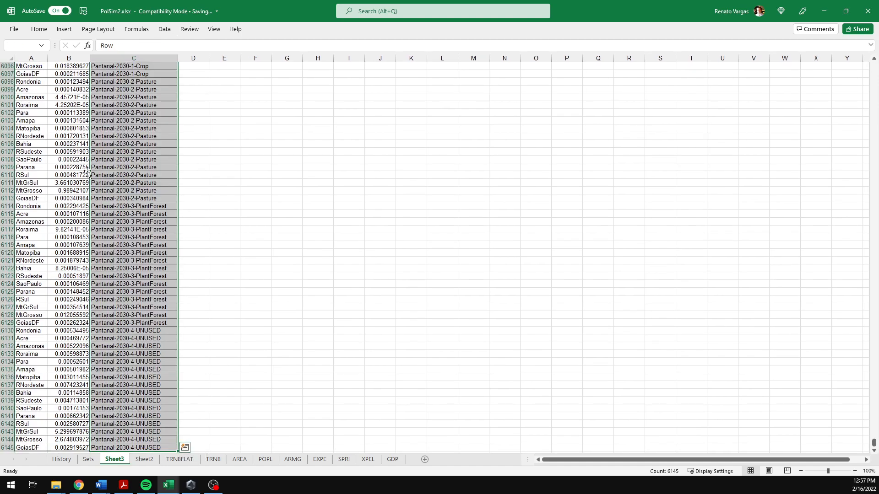
{"action": "left_click", "coordinate": [164, 28]}
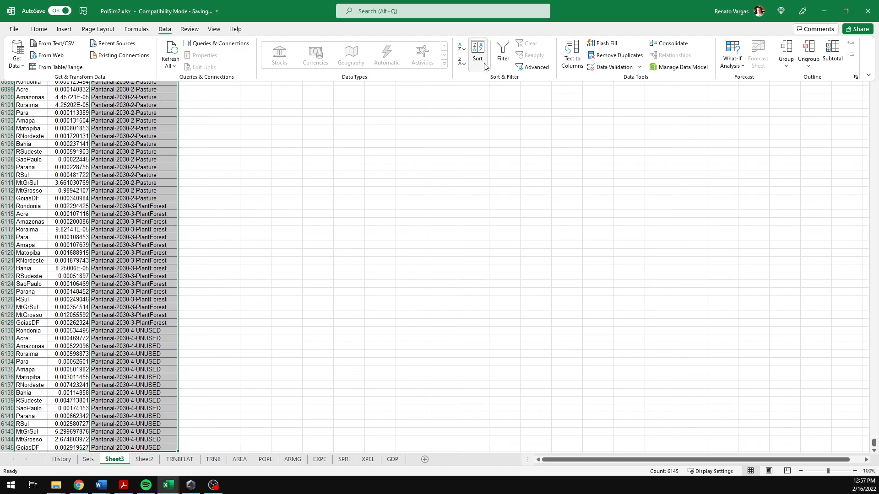
{"action": "left_click", "coordinate": [572, 54]}
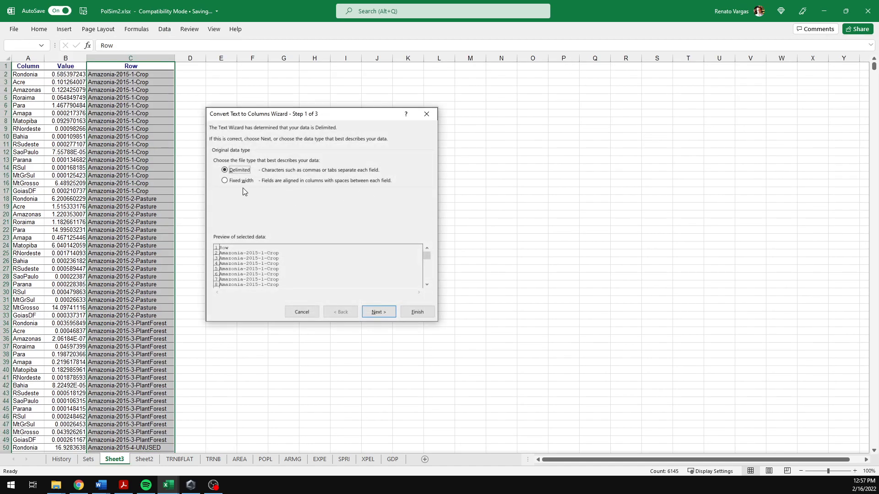
{"action": "left_click", "coordinate": [393, 316]}
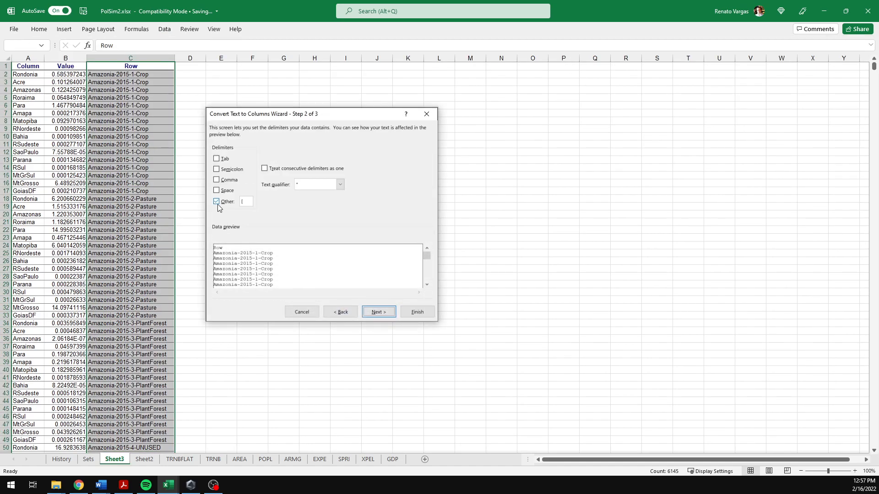
{"action": "left_click_drag", "start_coordinate": [248, 201], "coordinate": [235, 199]}
{"action": "type", "text": "-"}
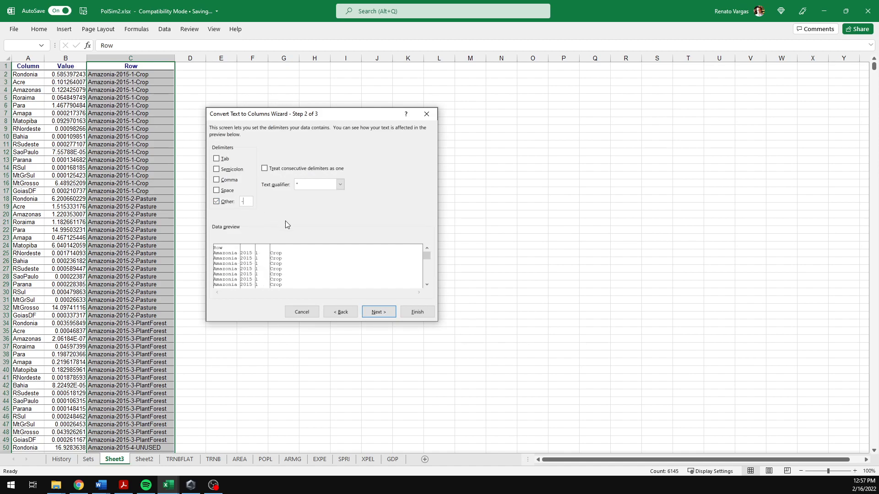
{"action": "left_click", "coordinate": [386, 314]}
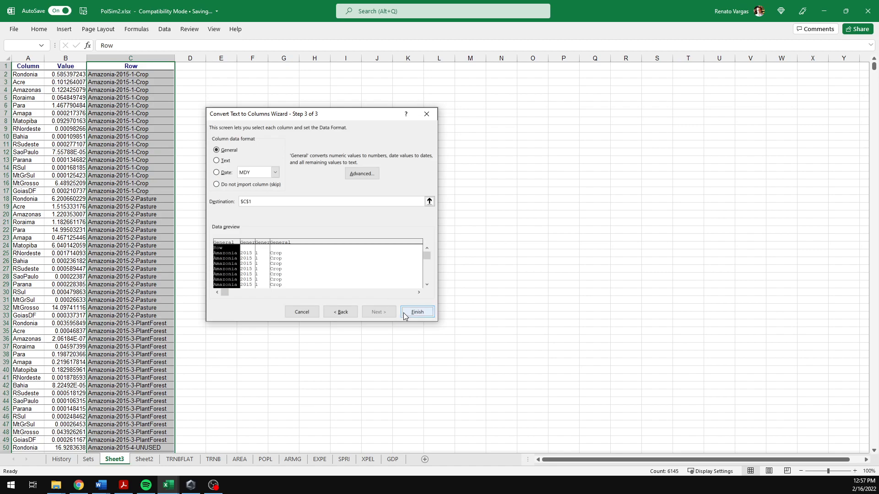
{"action": "left_click", "coordinate": [404, 315]}
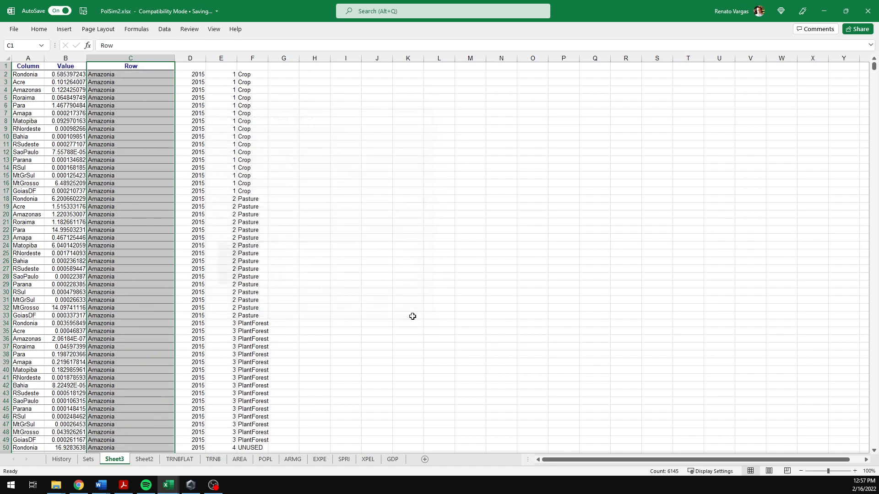
Step: Label columns C to F as BIOME, YEAR, ALNDTYPE_NO and ALNDTYPE, and autofit columns D to F
{"action": "left_click", "coordinate": [132, 68]}
{"action": "type", "text": "BIOME"}
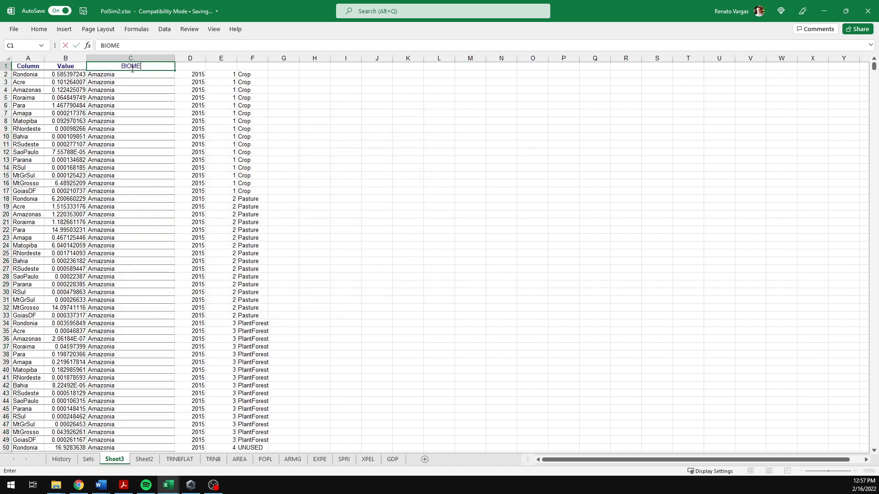
{"action": "key", "text": "Tab"}
{"action": "type", "text": "YEA"}
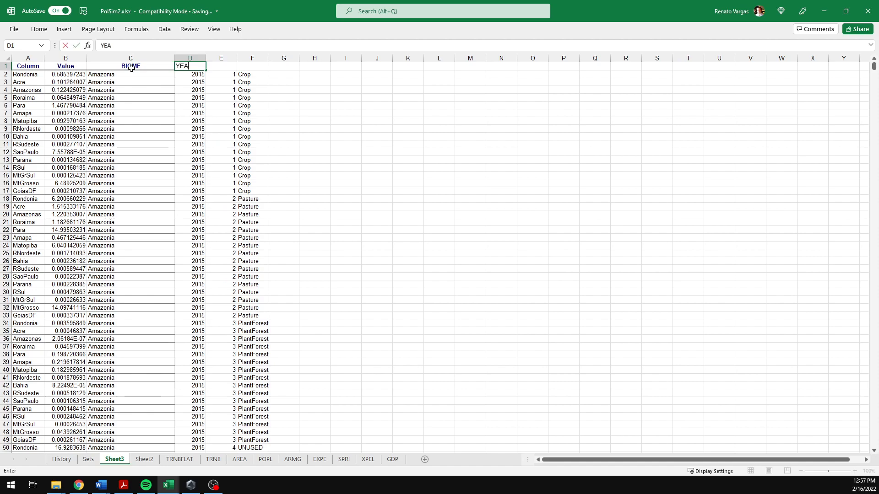
{"action": "key", "text": "Tab"}
{"action": "type", "text": "A"}
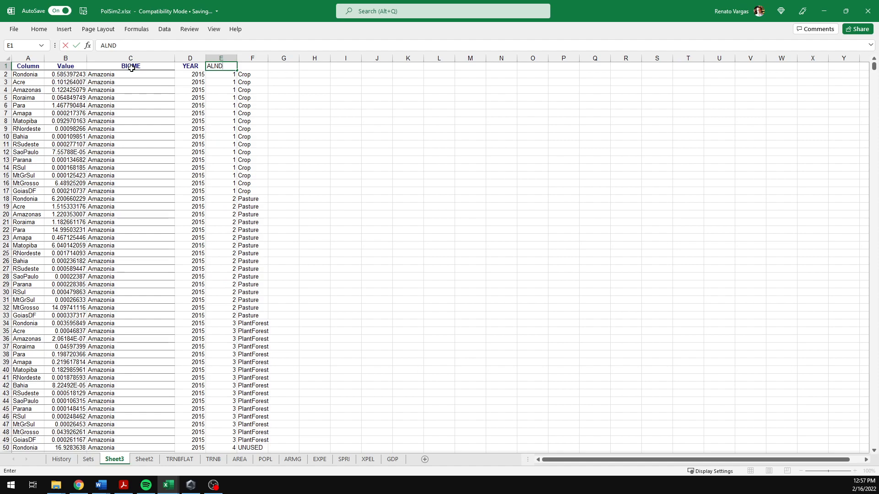
{"action": "type", "text": "LNDTYPE_NO"}
{"action": "key", "text": "Tab"}
{"action": "type", "text": "ALND"}
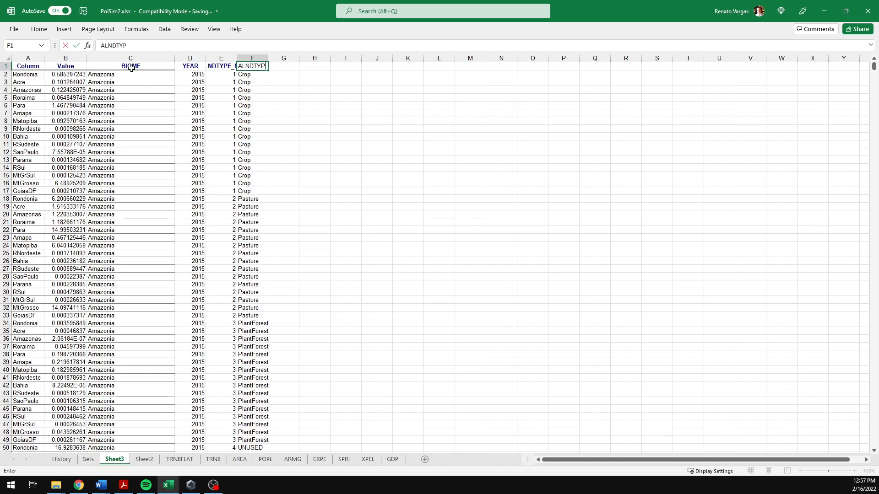
{"action": "left_click", "coordinate": [132, 72]}
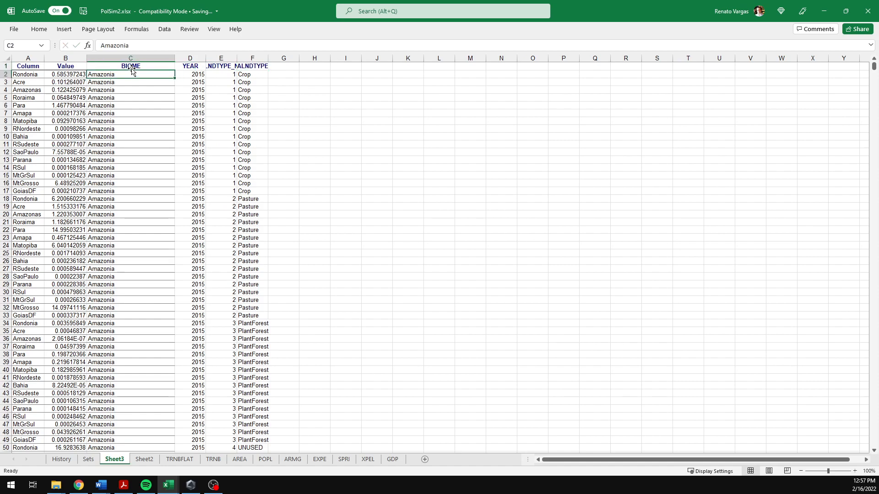
{"action": "left_click_drag", "start_coordinate": [197, 58], "coordinate": [254, 58]}
{"action": "double_click", "coordinate": [237, 58]}
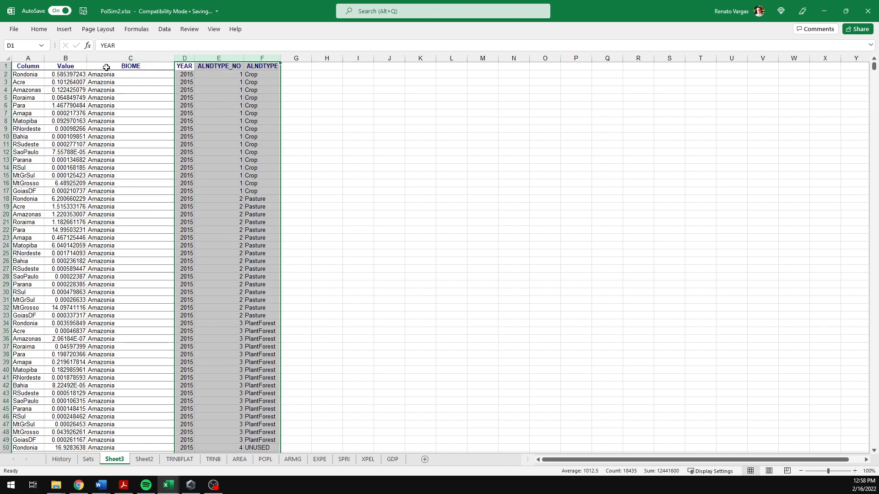
Step: Rename the Column header in A1 as REGION
{"action": "left_click", "coordinate": [31, 67]}
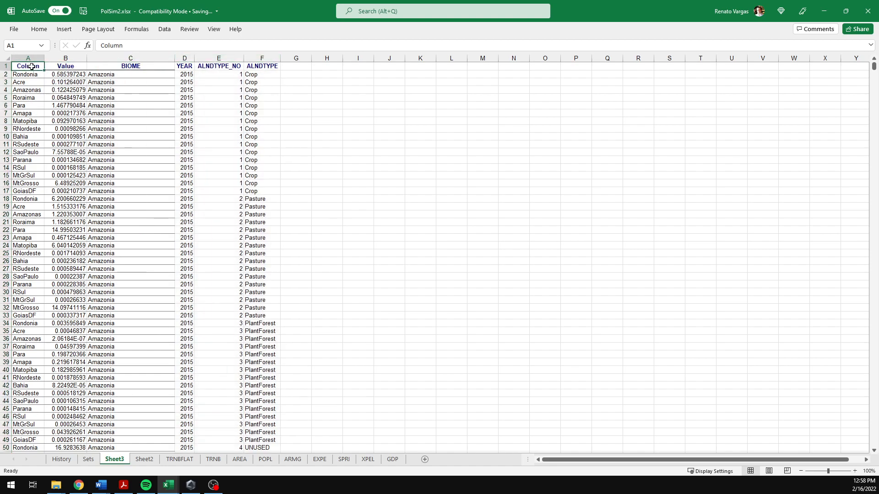
{"action": "type", "text": "ReGION"}
{"action": "key", "text": "Return"}
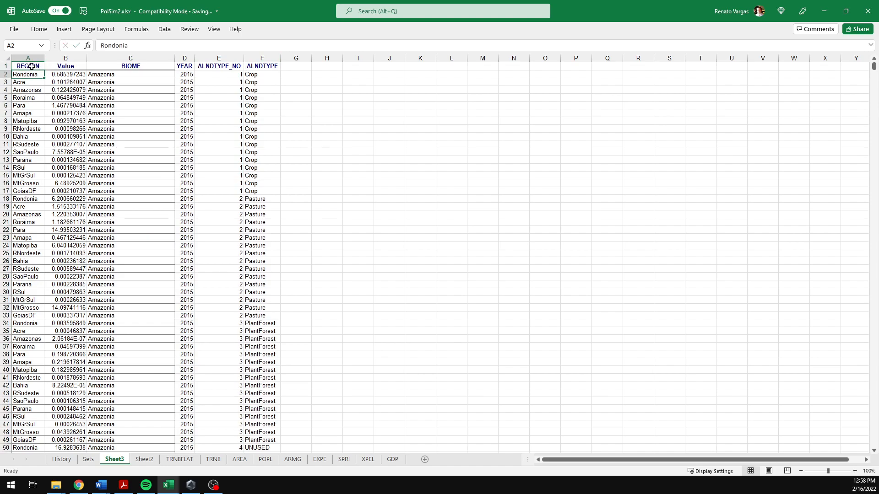
Step: Insert a new blank column before the REGION column
{"action": "left_click", "coordinate": [32, 63]}
{"action": "right_click", "coordinate": [37, 83]}
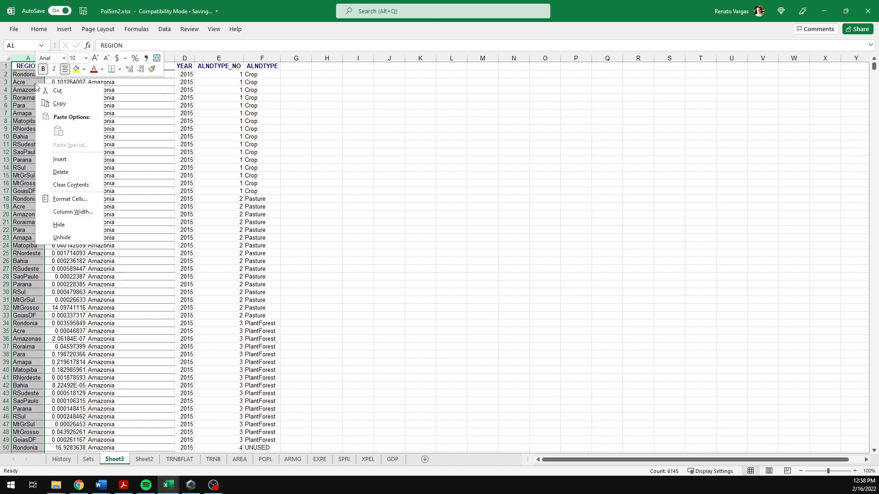
{"action": "left_click", "coordinate": [67, 163]}
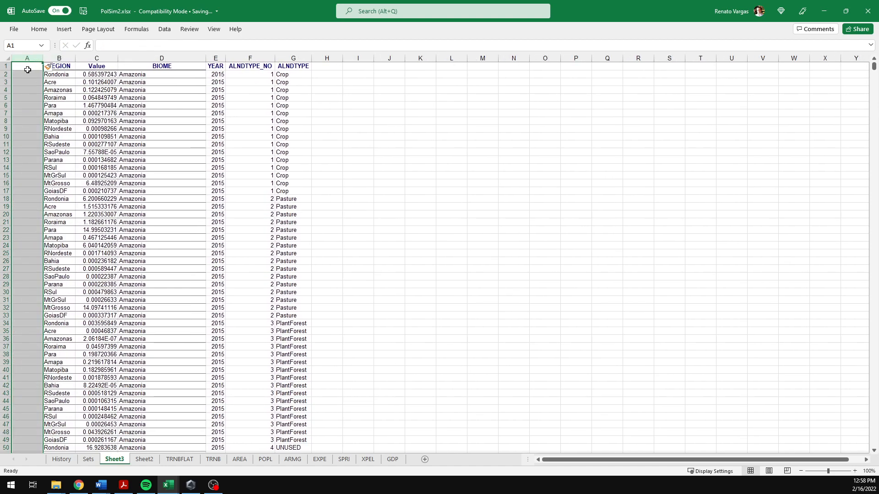
Step: Label the new column's header in A1 as REGION
{"action": "left_click", "coordinate": [33, 67]}
{"action": "type", "text": "REGION"}
{"action": "key", "text": "Return"}
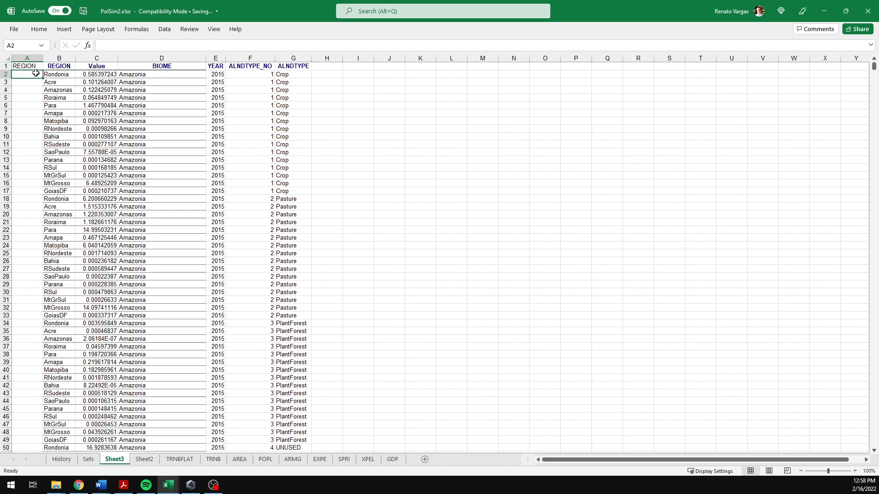
{"action": "type", "text": "=VL"}
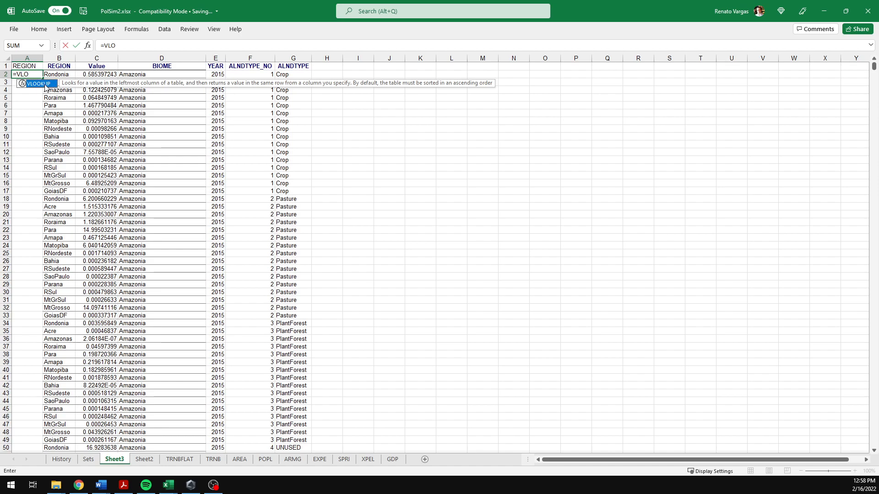
{"action": "type", "text": "O"}
{"action": "double_click", "coordinate": [46, 84]}
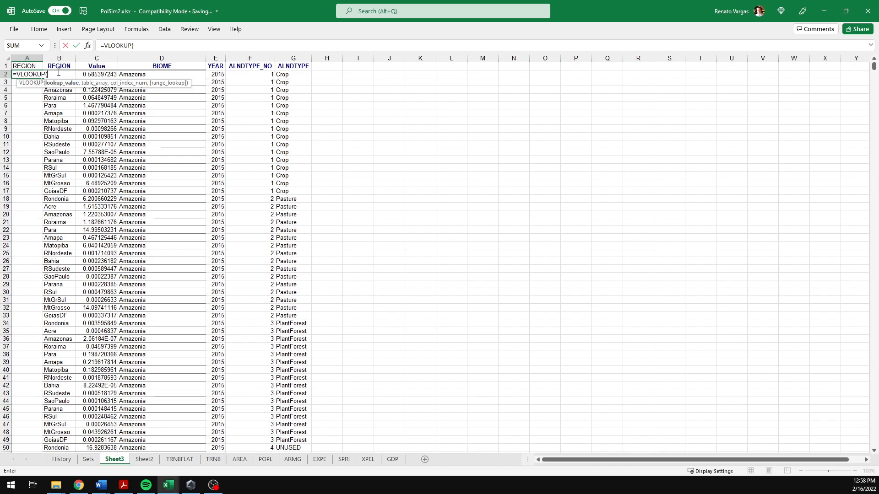
{"action": "left_click", "coordinate": [54, 95]}
{"action": "key", "text": "Up"}
{"action": "key", "text": "Up"}
{"action": "key", "text": "Up"}
{"action": "key", "text": "Down"}
{"action": "type", "text": ","}
{"action": "left_click", "coordinate": [180, 460]}
{"action": "scroll", "coordinate": [797, 111], "scroll_direction": "up", "scroll_amount": 3}
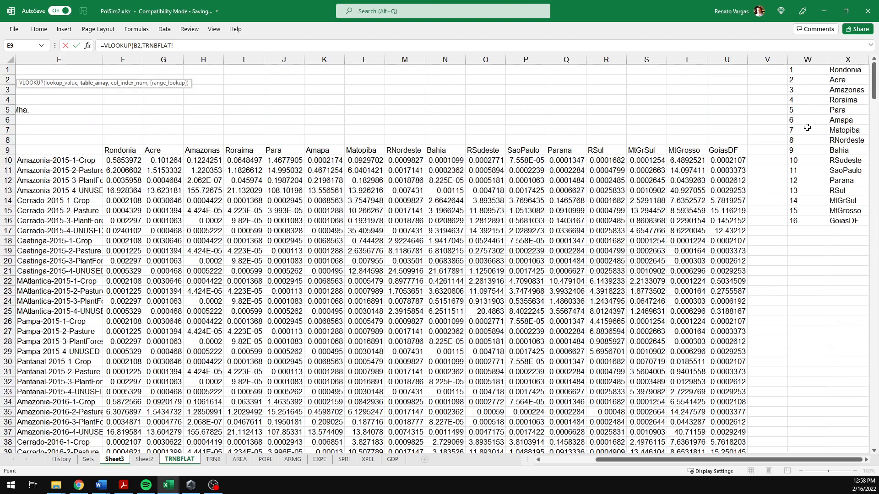
{"action": "left_click_drag", "start_coordinate": [799, 70], "coordinate": [834, 221]}
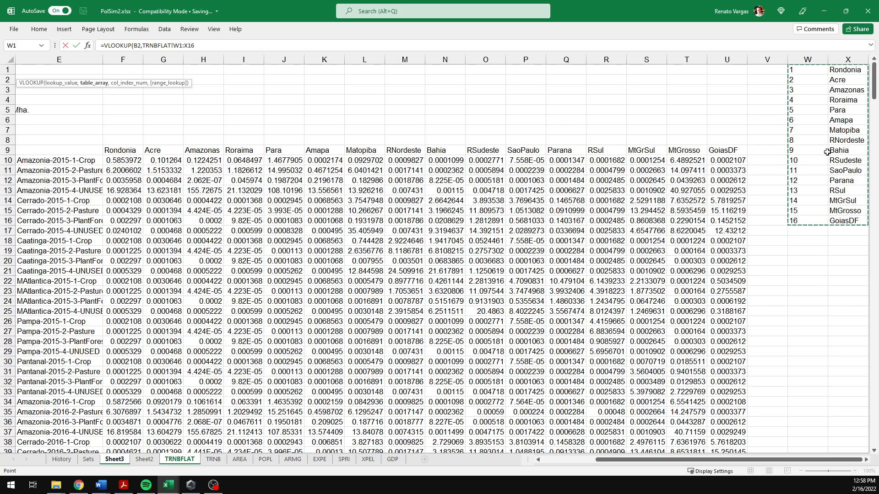
{"action": "key", "text": "Escape"}
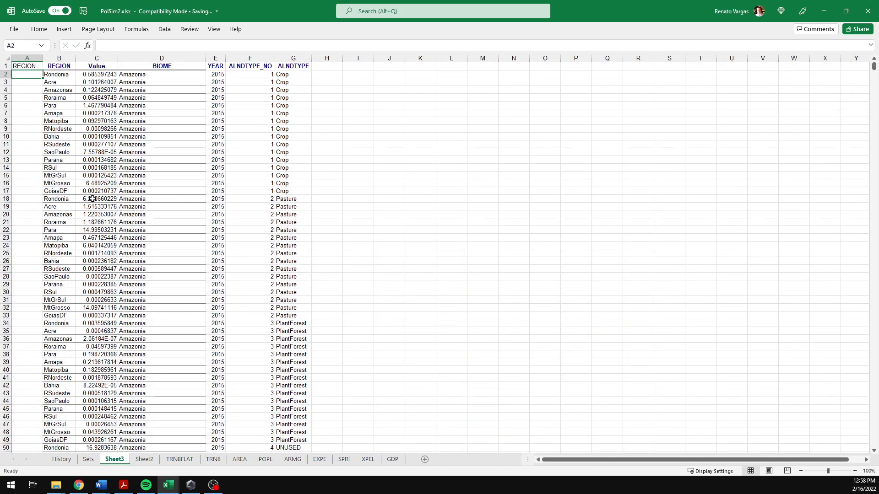
Step: Swap the lookup list on TRNBFLAT so region names sit in column W and their numbers in column X
{"action": "left_click", "coordinate": [218, 461]}
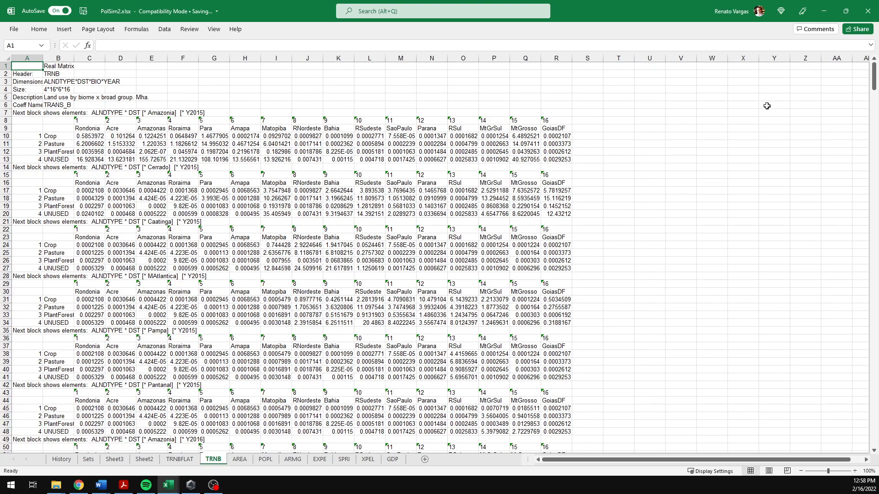
{"action": "left_click", "coordinate": [180, 460]}
{"action": "left_click_drag", "start_coordinate": [837, 73], "coordinate": [845, 222]}
{"action": "left_click_drag", "start_coordinate": [828, 161], "coordinate": [792, 155]}
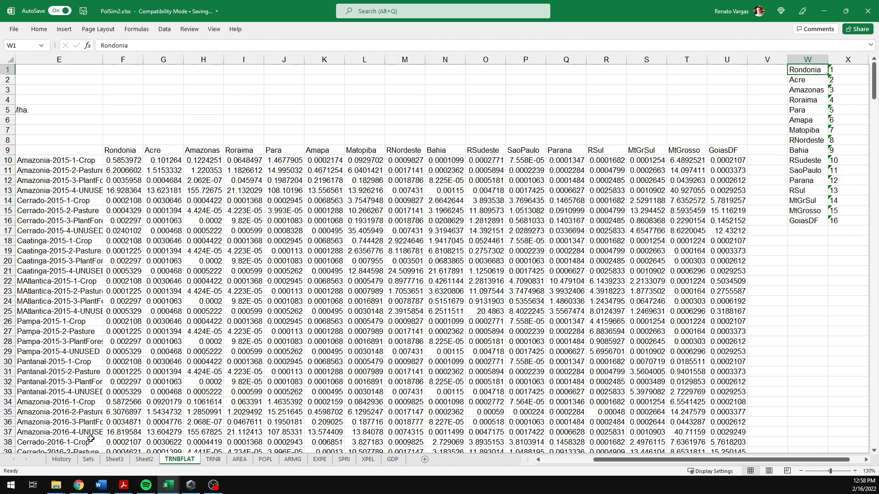
Step: Enter =VLOOKUP(B2,TRNBFLAT!$W$1:$X$16,2,FALSE) in A2 to return the region number
{"action": "left_click", "coordinate": [123, 460]}
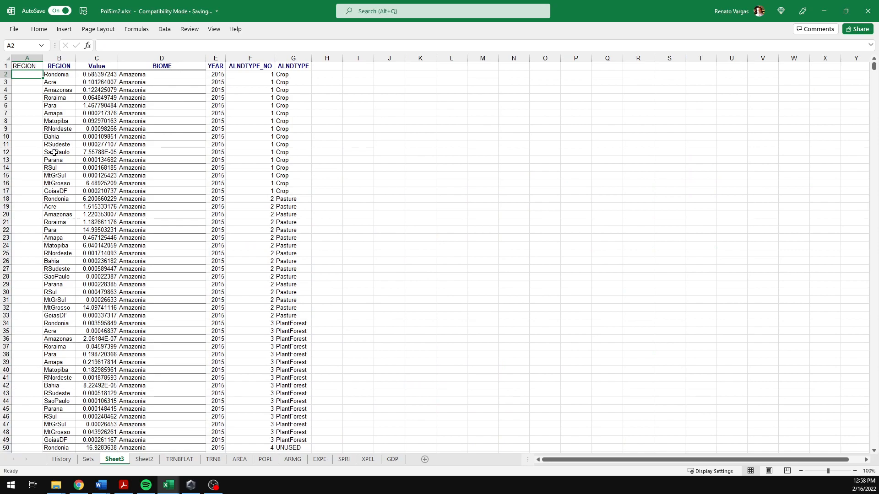
{"action": "type", "text": "=VL"}
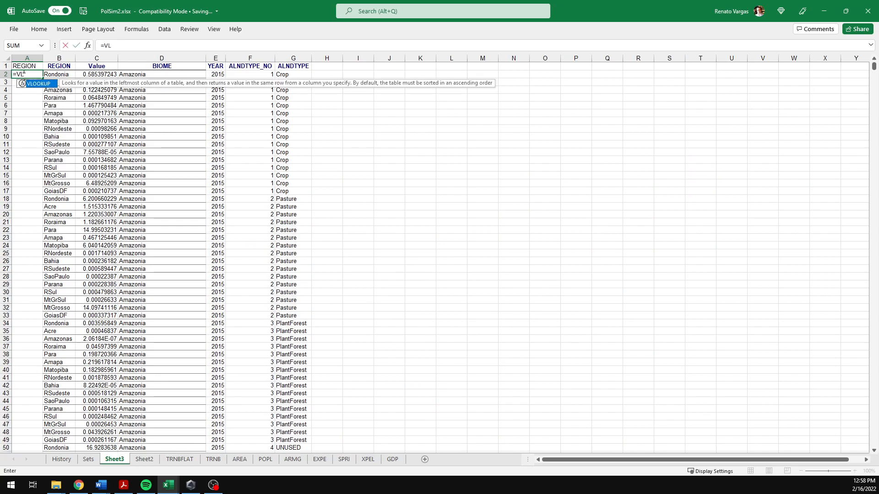
{"action": "type", "text": "OO"}
{"action": "key", "text": "Tab"}
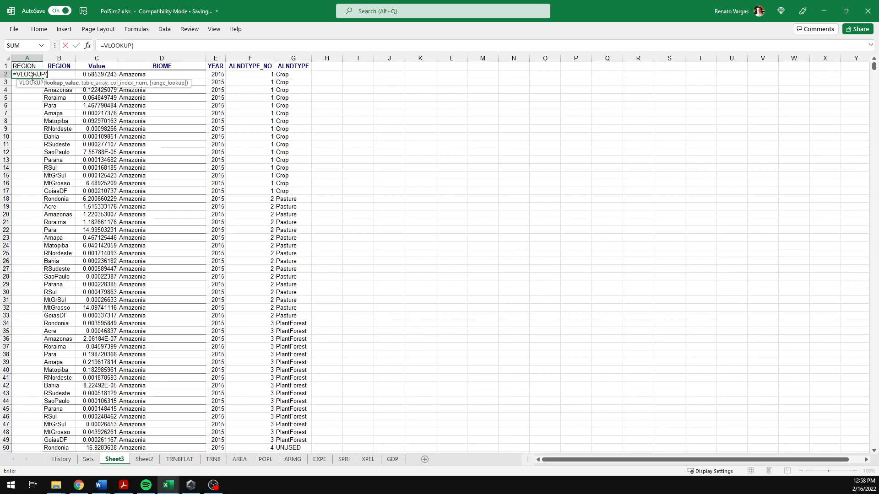
{"action": "left_click", "coordinate": [48, 86]}
{"action": "key", "text": "Up"}
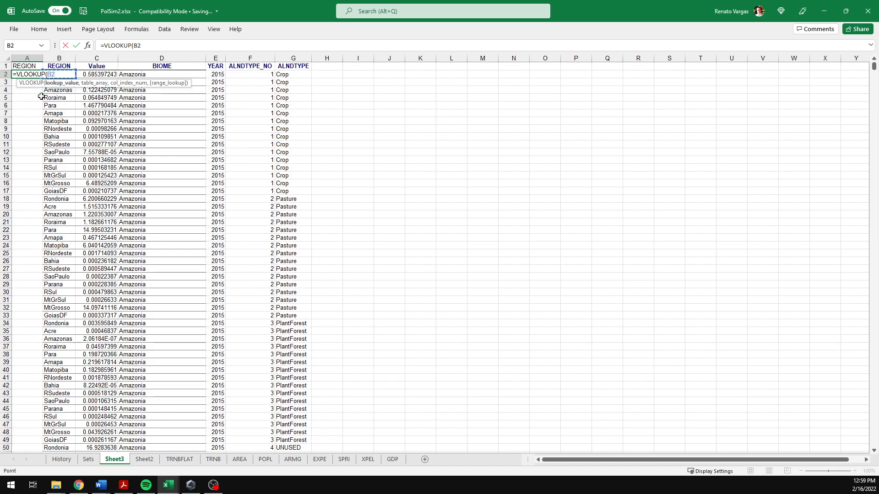
{"action": "type", "text": ","}
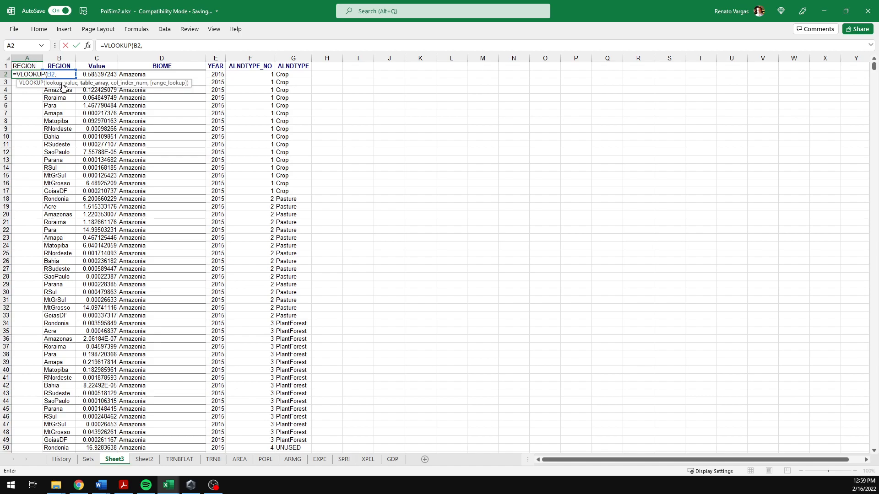
{"action": "left_click", "coordinate": [179, 459]}
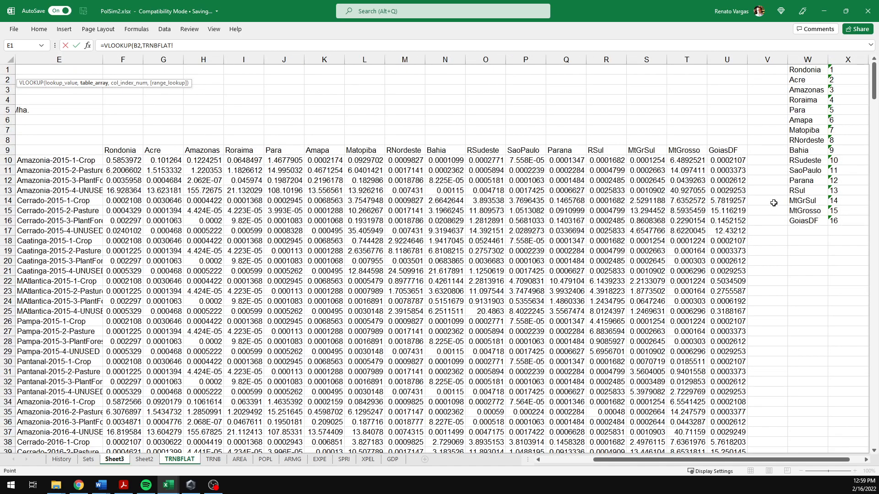
{"action": "left_click_drag", "start_coordinate": [808, 74], "coordinate": [842, 220]}
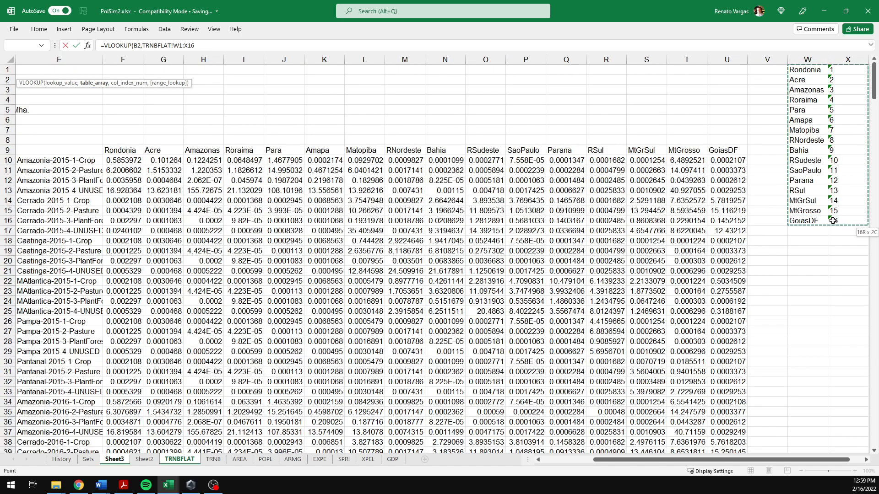
{"action": "key", "text": "F4"}
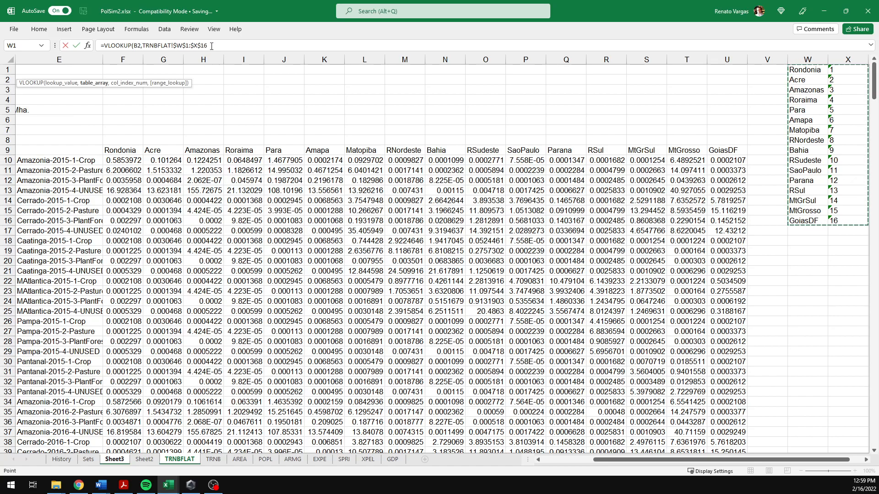
{"action": "type", "text": ","}
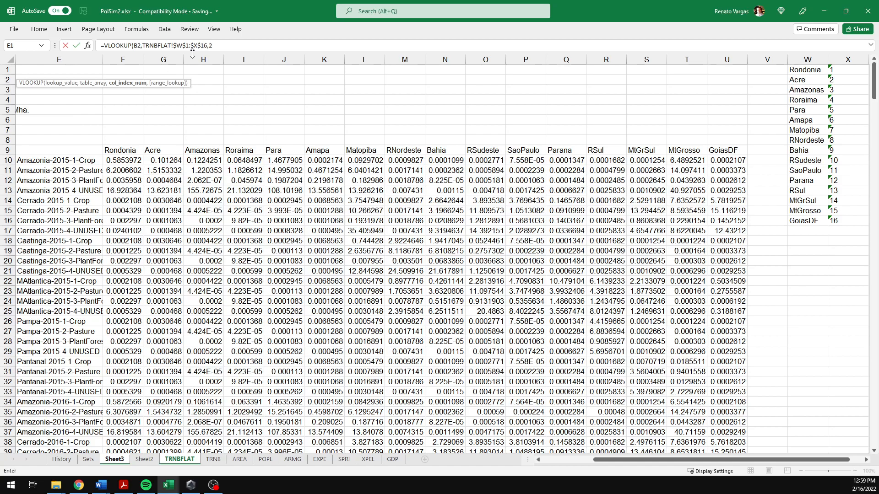
{"action": "type", "text": "2,"}
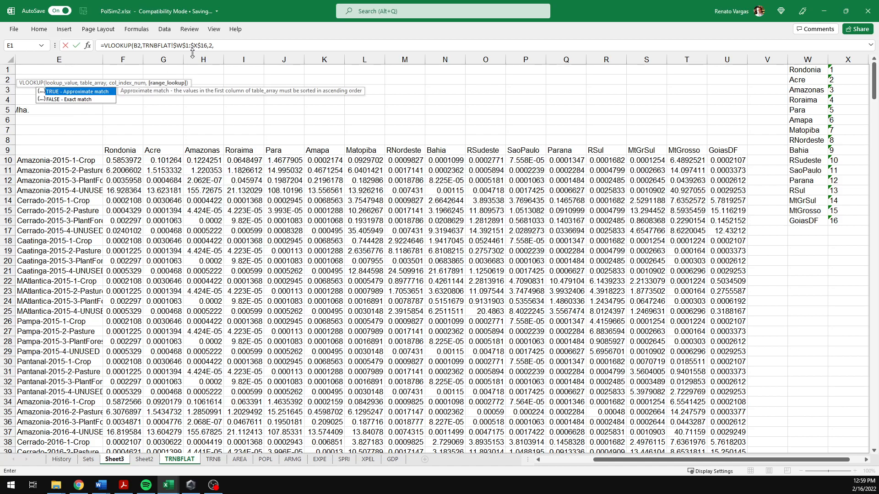
{"action": "type", "text": "FALSE)"}
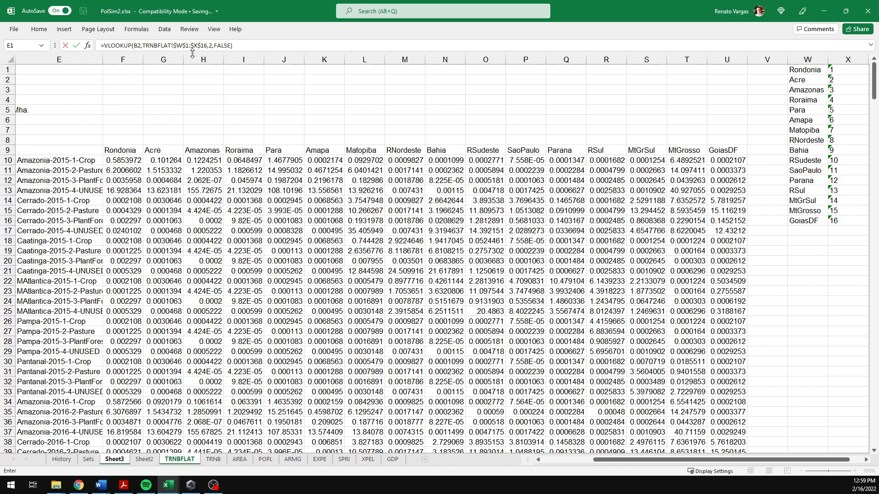
{"action": "key", "text": "Return"}
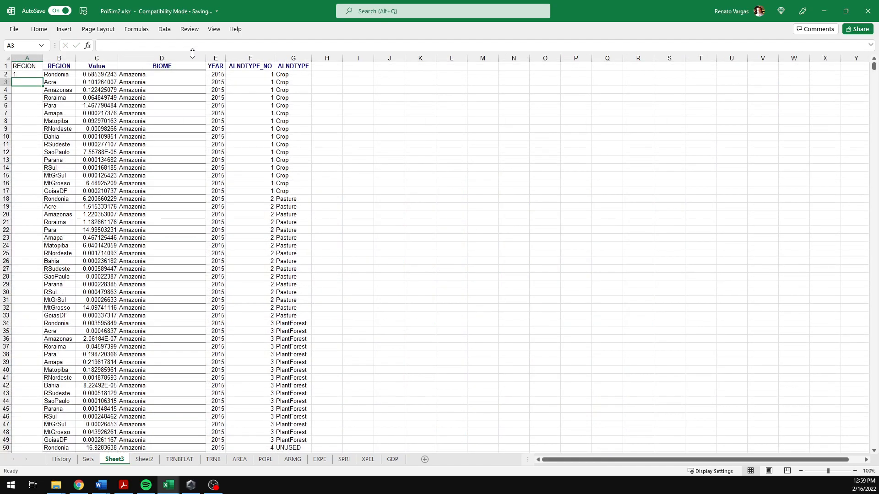
Step: Fill the VLOOKUP formula down the whole of column A
{"action": "left_click", "coordinate": [34, 76]}
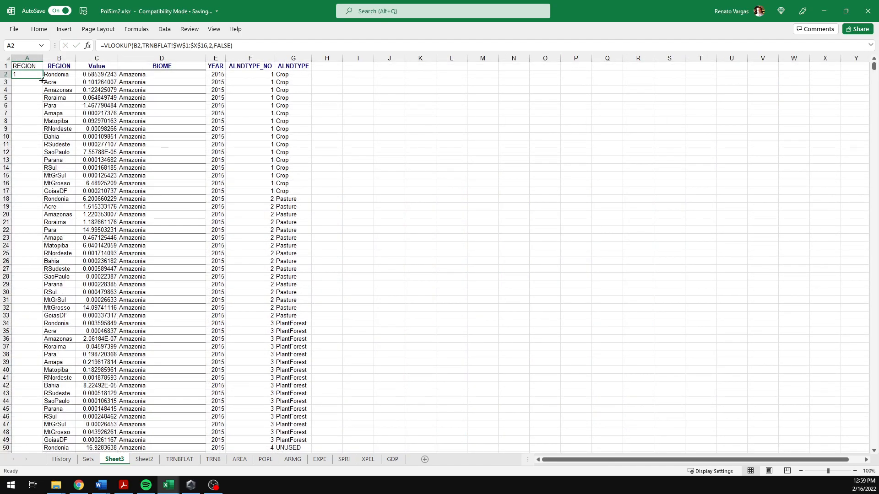
{"action": "double_click", "coordinate": [42, 81]}
{"action": "left_click", "coordinate": [26, 76]}
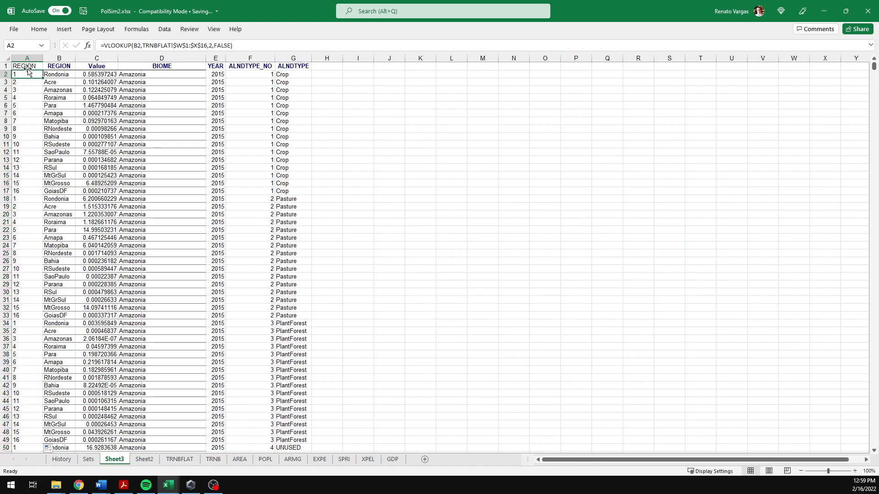
Step: Rename the A1 header as REGION_NO
{"action": "left_click", "coordinate": [28, 67]}
{"action": "left_click", "coordinate": [132, 44]}
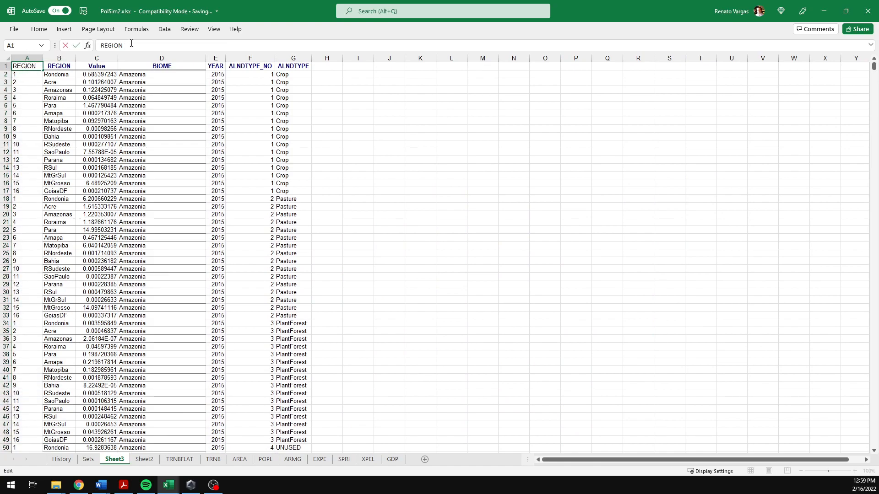
{"action": "type", "text": "_NO"}
{"action": "key", "text": "Return"}
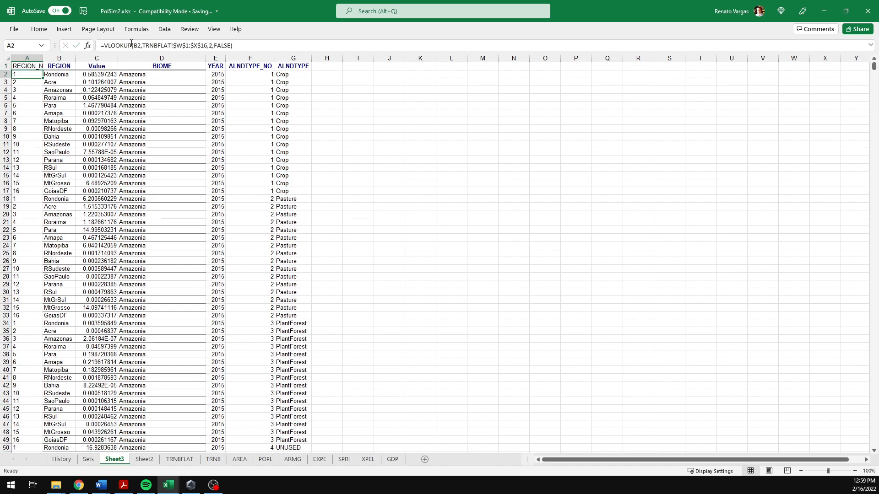
Step: Copy the header formatting from B1 onto A1 with Format Painter
{"action": "left_click", "coordinate": [39, 29]}
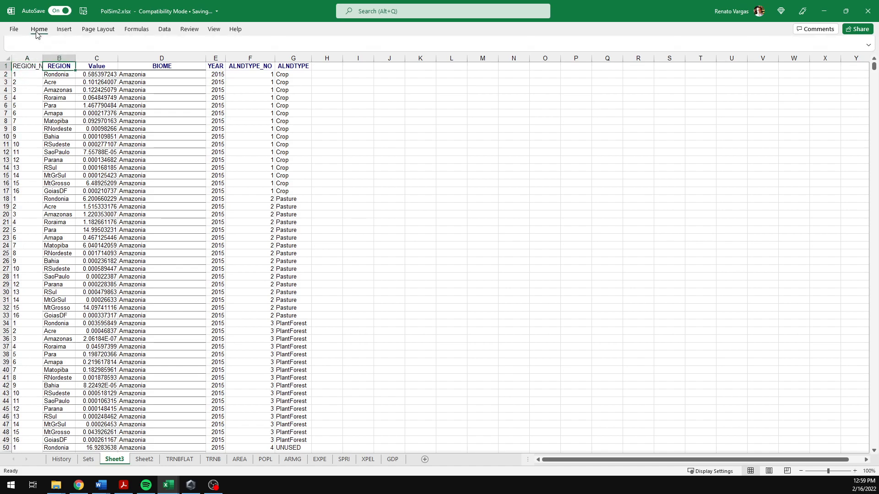
{"action": "left_click", "coordinate": [62, 67]}
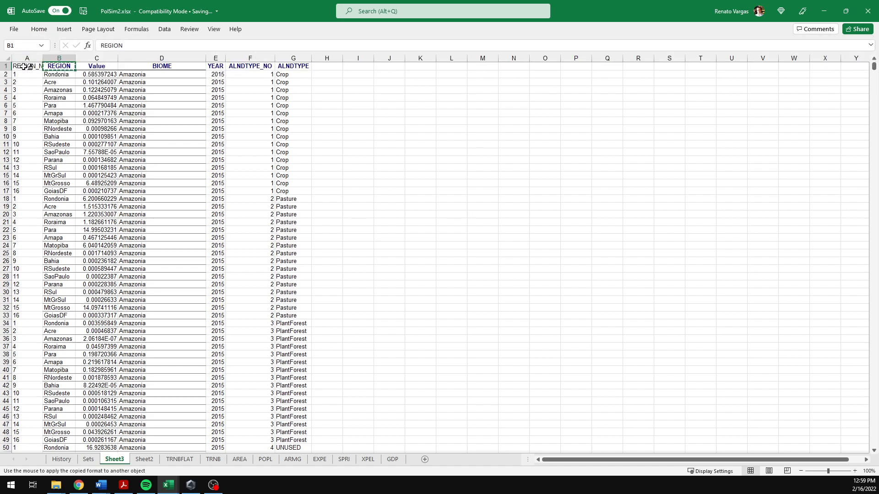
{"action": "left_click", "coordinate": [23, 67]}
Step: Autofit the widths of columns A to G
{"action": "mouse_move", "coordinate": [42, 58]}
{"action": "left_mouse_down"}
{"action": "mouse_move", "coordinate": [183, 59]}
{"action": "mouse_move", "coordinate": [30, 59]}
{"action": "mouse_move", "coordinate": [43, 58]}
{"action": "left_mouse_up"}
{"action": "left_click_drag", "start_coordinate": [29, 59], "coordinate": [297, 59]}
{"action": "double_click", "coordinate": [275, 58]}
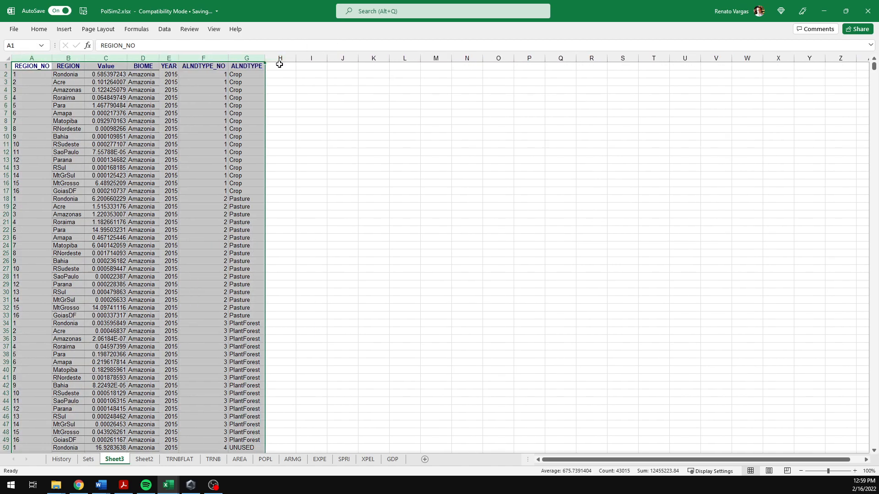
Step: Move the Value column to the end of the table, after ALNDTYPE
{"action": "key", "text": "Down"}
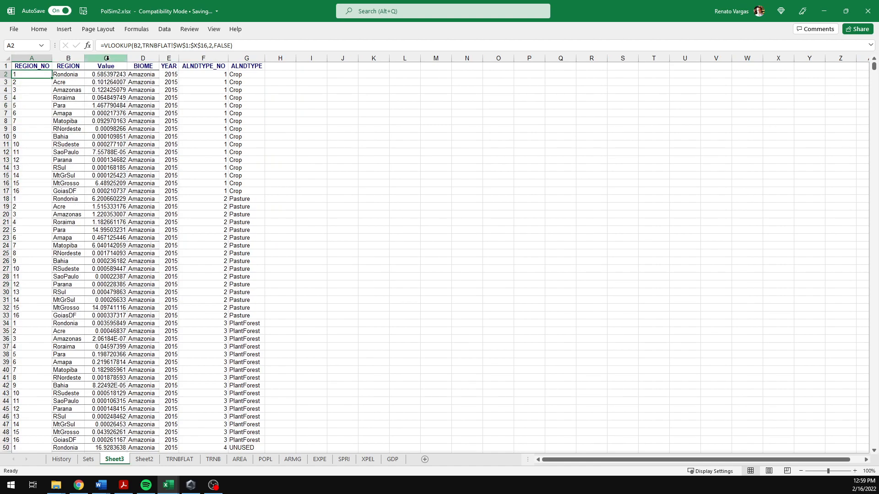
{"action": "left_click", "coordinate": [106, 59]}
{"action": "left_click_drag", "start_coordinate": [128, 80], "coordinate": [255, 81]}
Step: Rename the Value header in G1 as MILLION_HECTARES and autofit column G
{"action": "left_click", "coordinate": [245, 69]}
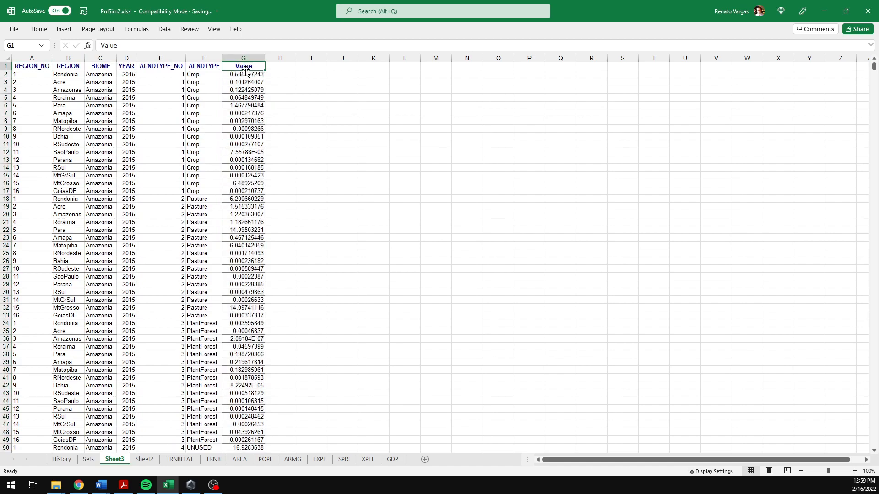
{"action": "type", "text": "MILLI"}
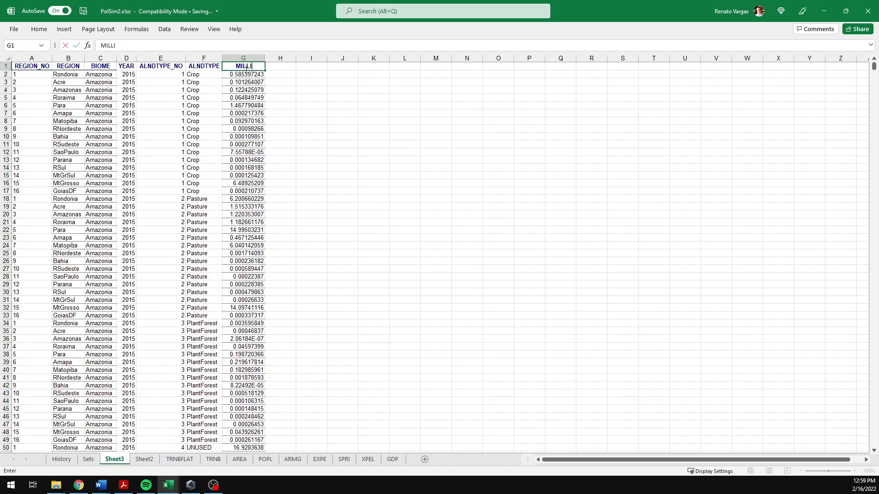
{"action": "type", "text": "ON_HECTAR"}
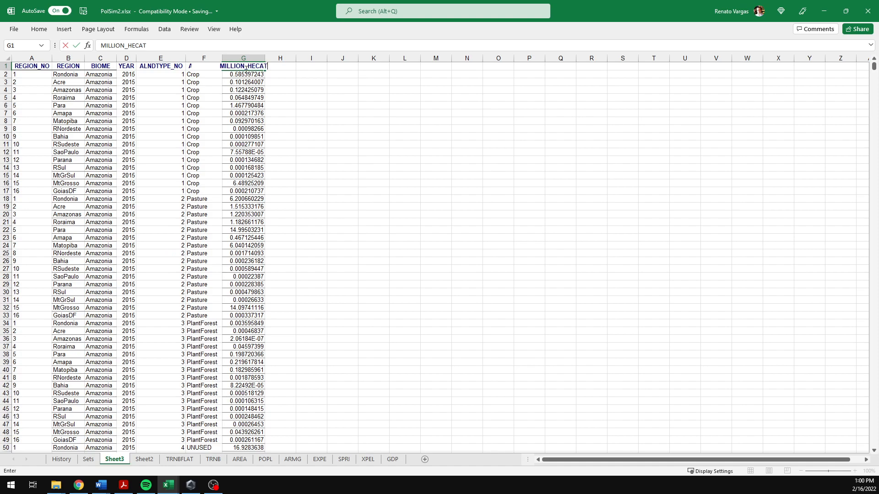
{"action": "type", "text": "ES"}
{"action": "key", "text": "Return"}
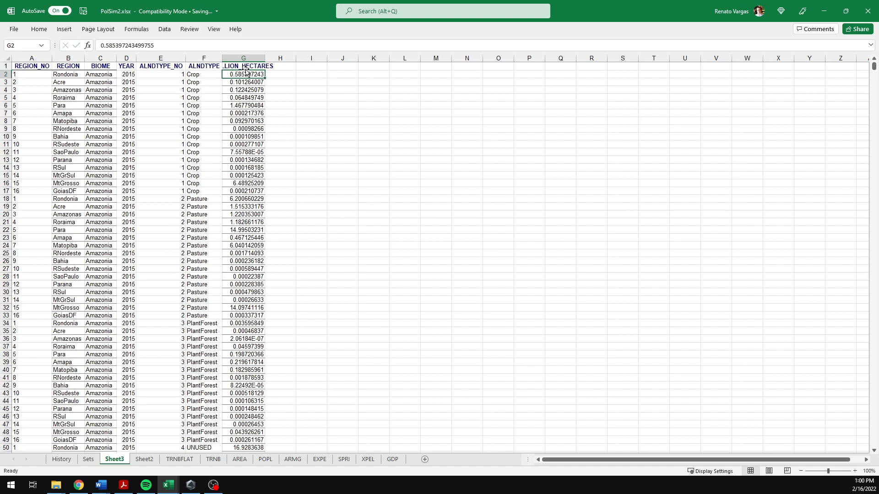
{"action": "double_click", "coordinate": [266, 58]}
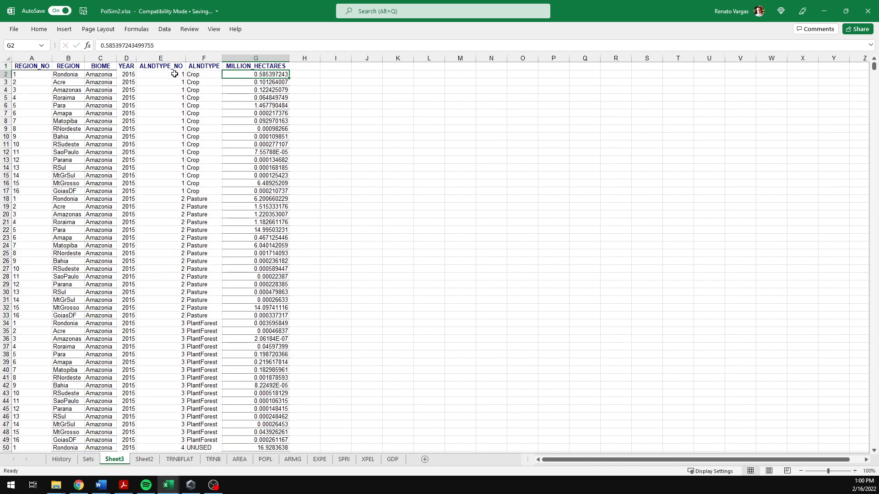
Step: Insert a PivotChart from the Sheet3 table on a new worksheet
{"action": "left_click", "coordinate": [61, 67]}
{"action": "left_click", "coordinate": [37, 84]}
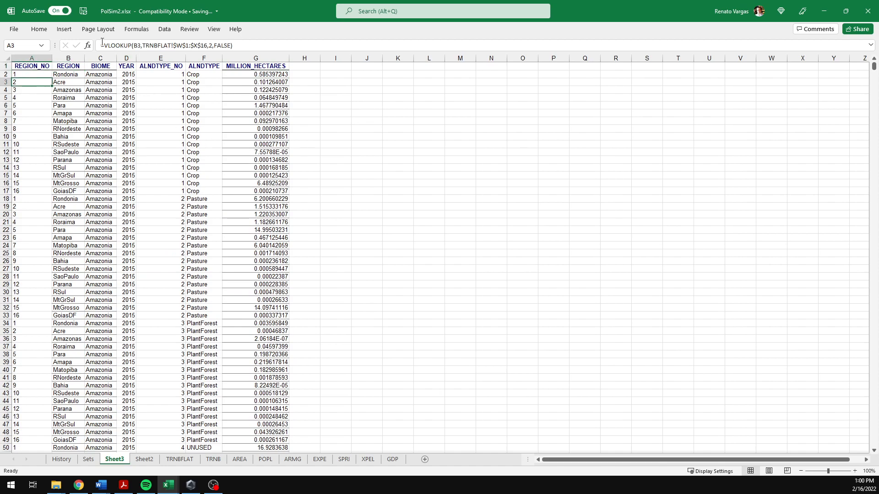
{"action": "left_click", "coordinate": [64, 29]}
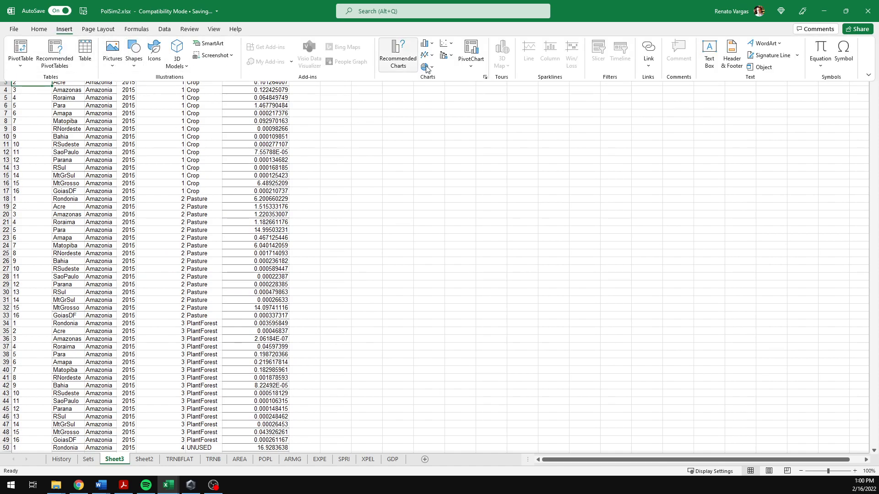
{"action": "left_click", "coordinate": [481, 54]}
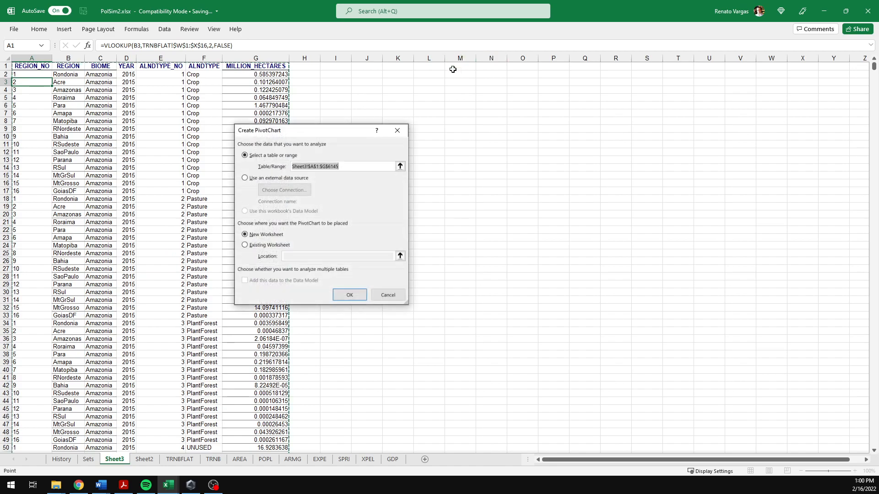
{"action": "left_click", "coordinate": [349, 295]}
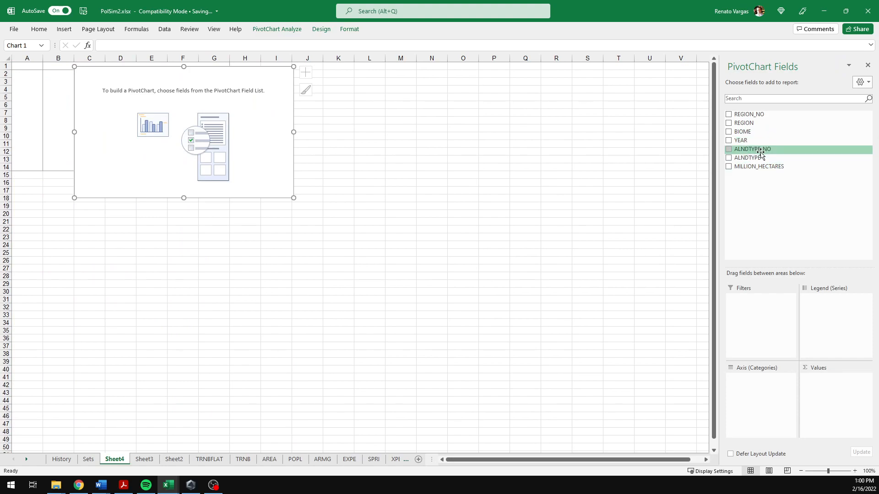
Step: Build the PivotChart with ALNDTYPE and ALNDTYPE_NO as legend, YEAR as axis and sum of MILLION_HECTARES as values
{"action": "left_click_drag", "start_coordinate": [755, 158], "coordinate": [816, 314]}
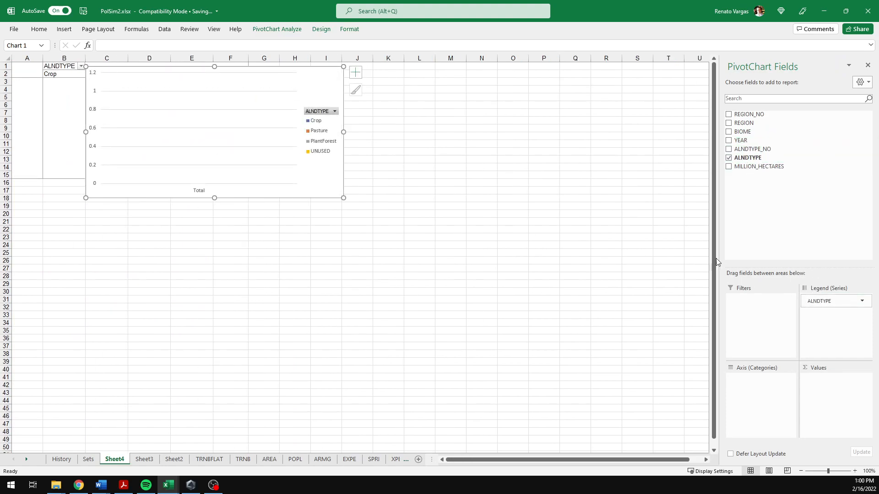
{"action": "left_click_drag", "start_coordinate": [756, 150], "coordinate": [836, 300]}
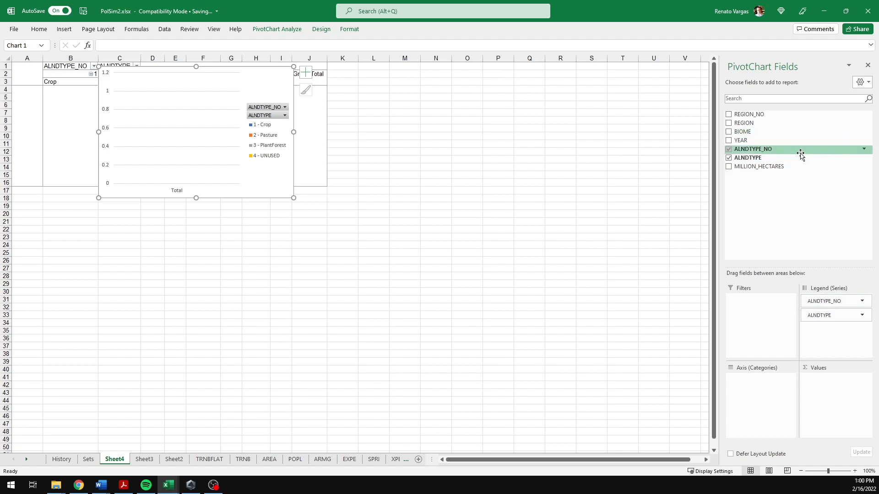
{"action": "left_click_drag", "start_coordinate": [757, 168], "coordinate": [821, 407]}
{"action": "left_click_drag", "start_coordinate": [748, 141], "coordinate": [789, 418]}
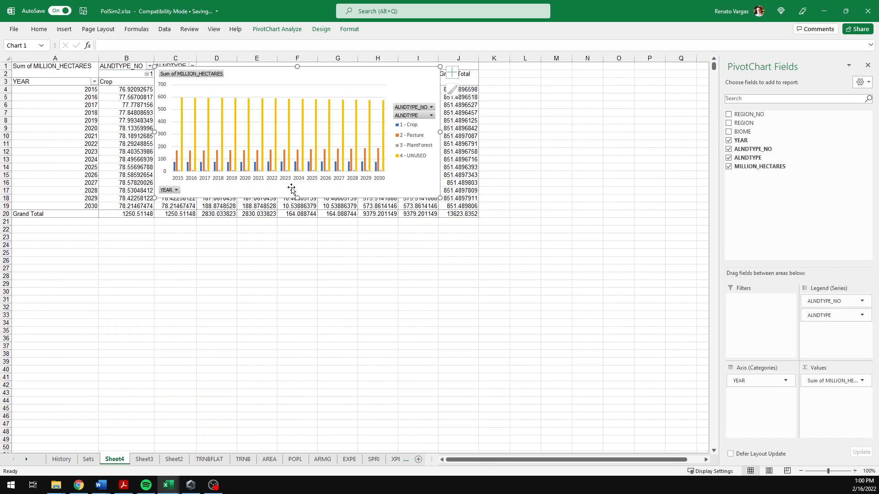
Step: Enlarge the PivotChart by stretching its lower, right and left edges
{"action": "left_click_drag", "start_coordinate": [298, 197], "coordinate": [310, 393]}
{"action": "left_click_drag", "start_coordinate": [439, 230], "coordinate": [634, 230]}
{"action": "left_click_drag", "start_coordinate": [155, 230], "coordinate": [110, 230]}
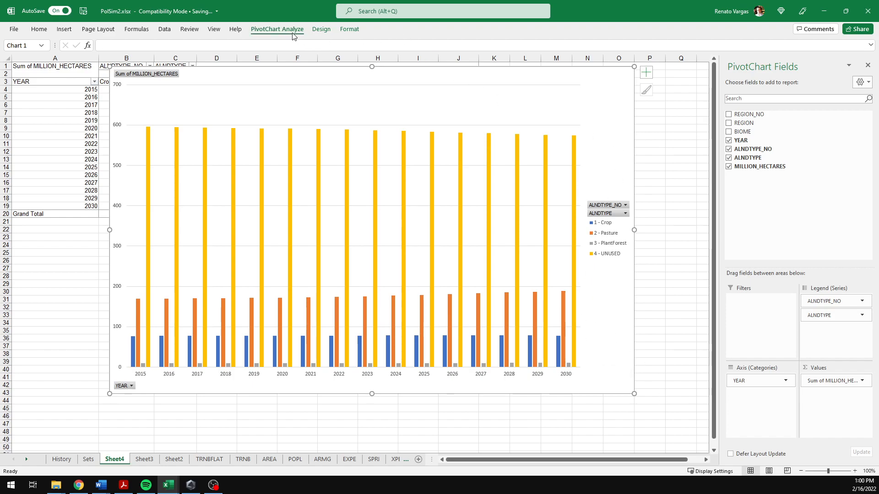
Step: Change the PivotChart type to a 100% Stacked Area chart
{"action": "left_click", "coordinate": [277, 29]}
{"action": "left_click", "coordinate": [321, 29]}
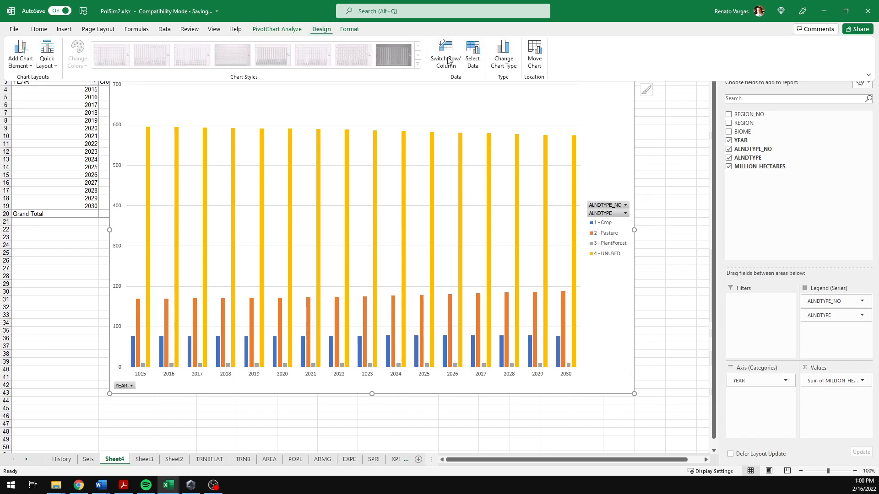
{"action": "left_click", "coordinate": [507, 64]}
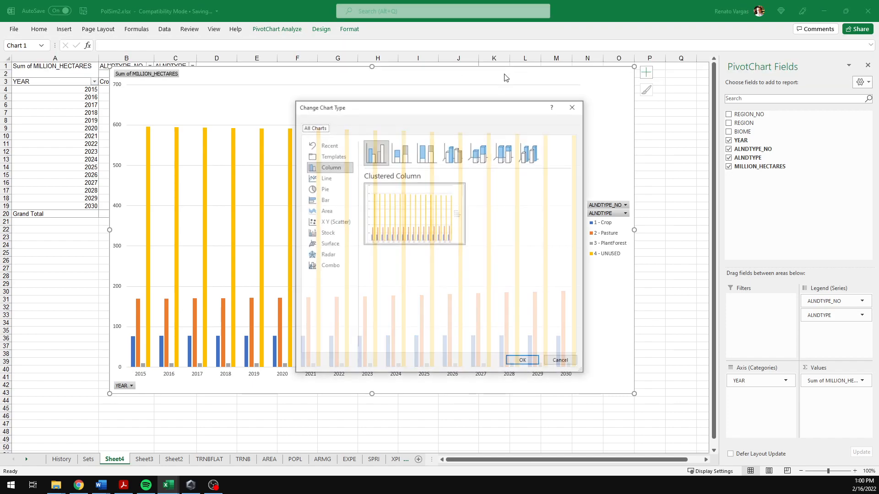
{"action": "left_click", "coordinate": [317, 211]}
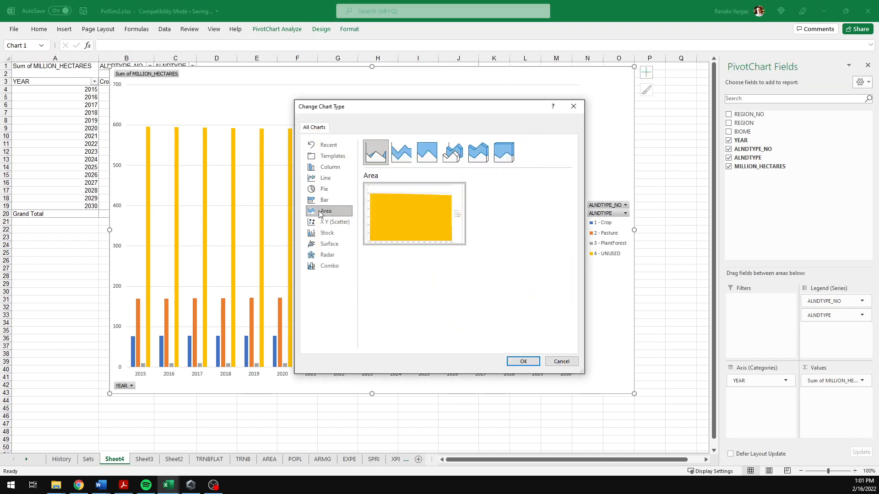
{"action": "left_click", "coordinate": [427, 152]}
{"action": "mouse_move", "coordinate": [411, 239]}
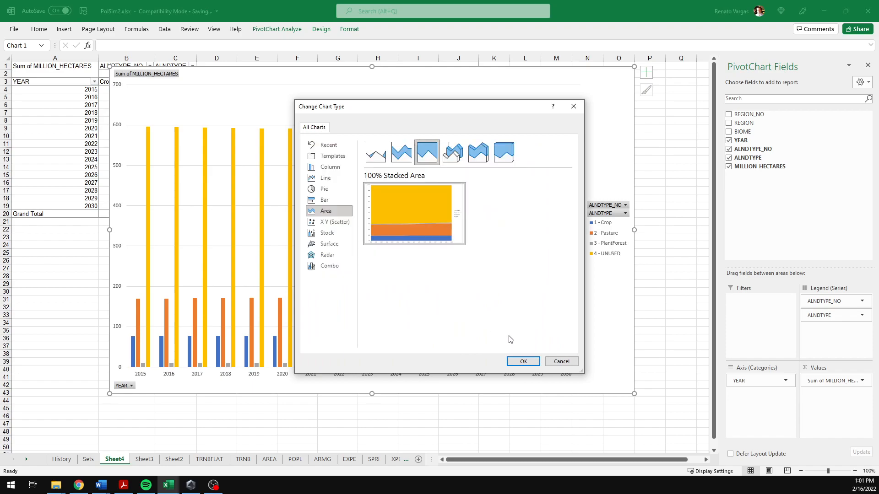
{"action": "left_click", "coordinate": [526, 362]}
Step: Reposition the chart so it sits over the pivot table near the top of the sheet
{"action": "left_click_drag", "start_coordinate": [632, 278], "coordinate": [596, 421]}
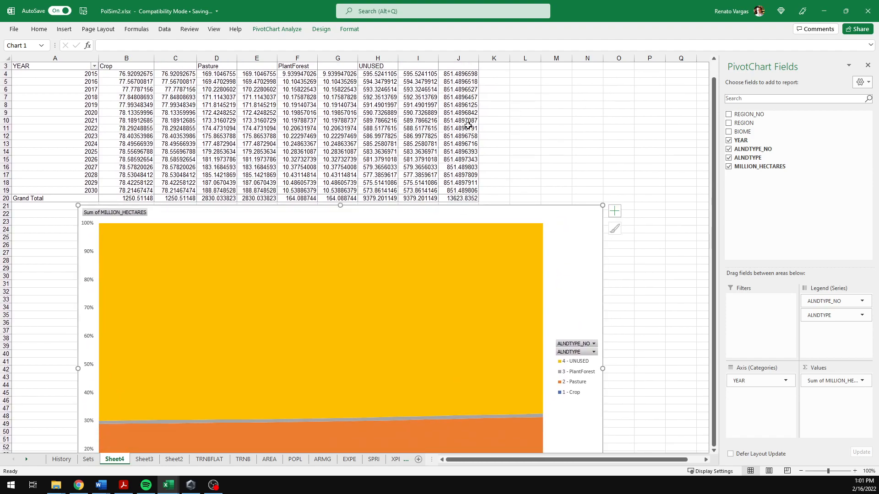
{"action": "scroll", "coordinate": [463, 133], "scroll_direction": "up", "scroll_amount": 1}
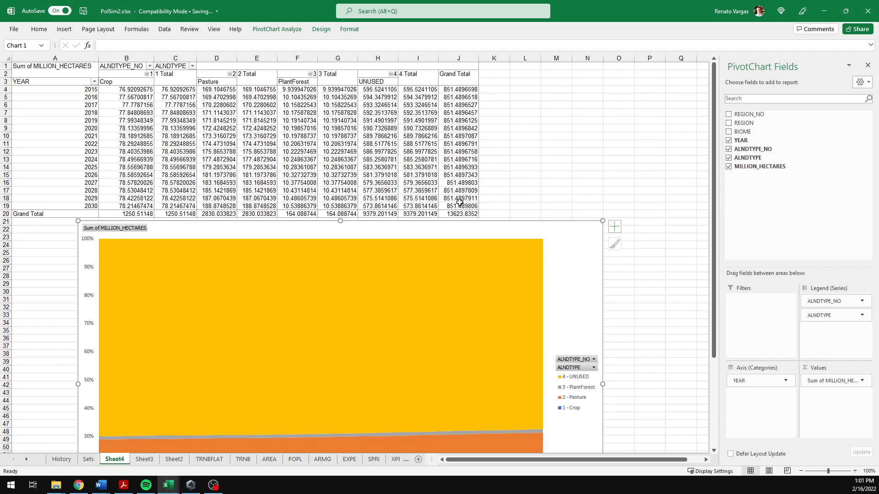
{"action": "left_click_drag", "start_coordinate": [577, 222], "coordinate": [580, 71]}
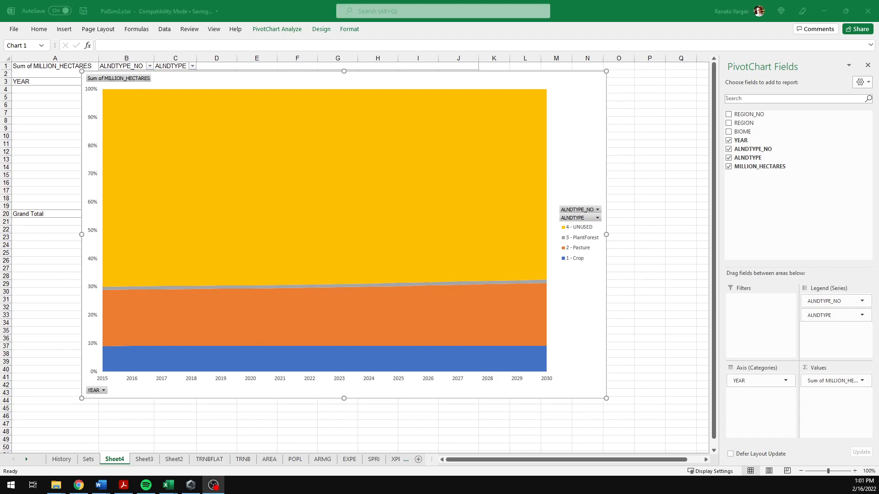
Step: Enter a tilde character in cell P14
{"action": "left_click", "coordinate": [777, 319]}
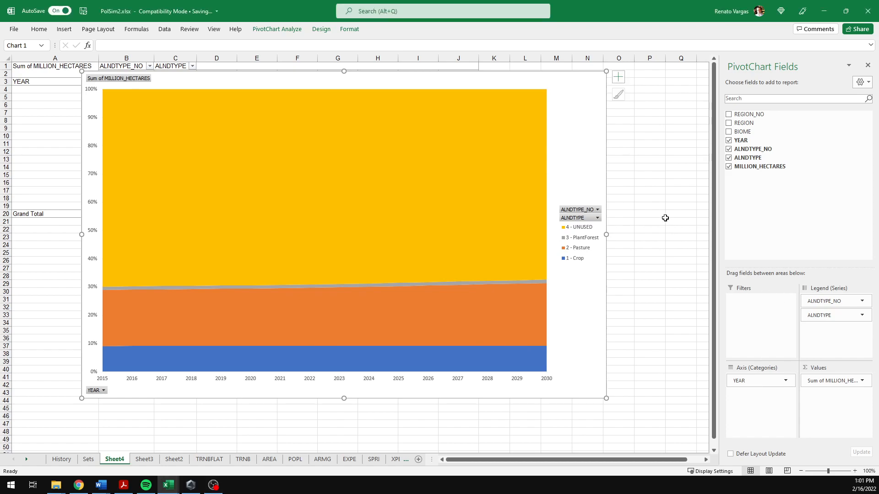
{"action": "left_click", "coordinate": [633, 166]}
{"action": "left_click", "coordinate": [656, 167]}
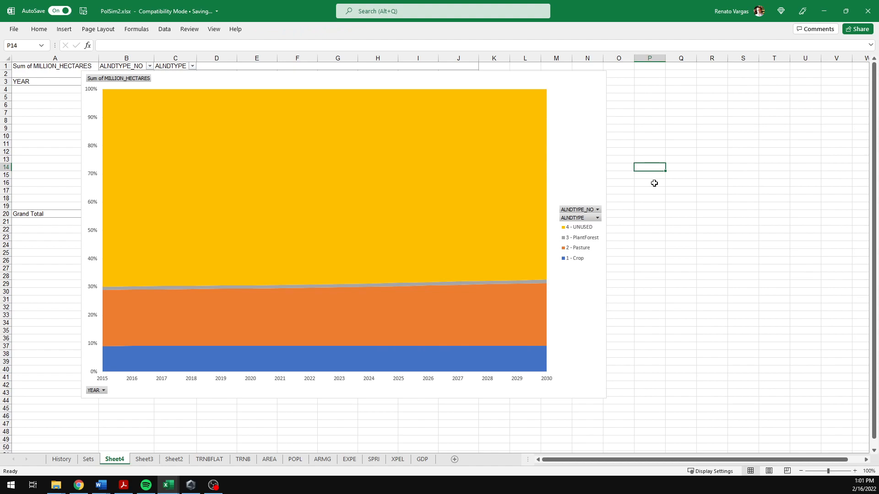
{"action": "type", "text": "~"}
{"action": "key", "text": "Return"}
Step: Increase the font size of cell P14 five steps to make the tilde large
{"action": "left_click", "coordinate": [651, 166]}
{"action": "left_click", "coordinate": [39, 29]}
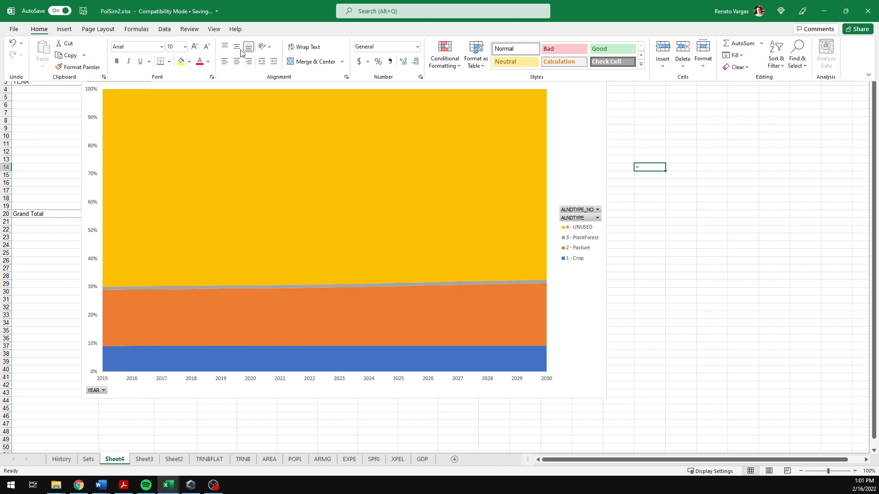
{"action": "left_click", "coordinate": [194, 47]}
{"action": "left_click", "coordinate": [194, 46]}
{"action": "left_click", "coordinate": [194, 46]}
{"action": "left_click", "coordinate": [194, 46]}
{"action": "left_click", "coordinate": [195, 46]}
{"action": "left_click", "coordinate": [194, 47]}
{"action": "left_click", "coordinate": [194, 46]}
{"action": "left_click", "coordinate": [194, 46]}
{"action": "left_click", "coordinate": [194, 46]}
{"action": "left_click", "coordinate": [194, 46]}
{"action": "left_click", "coordinate": [194, 46]}
{"action": "left_click", "coordinate": [673, 240]}
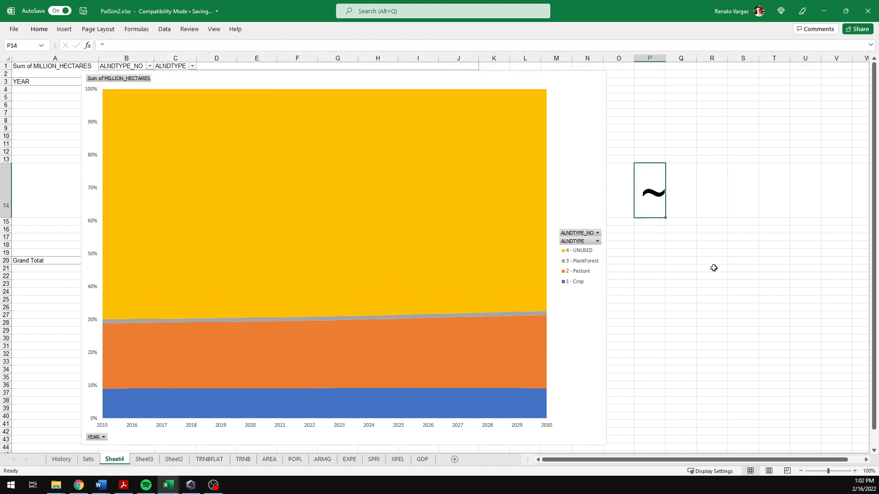
{"action": "left_click", "coordinate": [650, 231]}
{"action": "left_click", "coordinate": [649, 203]}
{"action": "key", "text": "alt+Tab"}
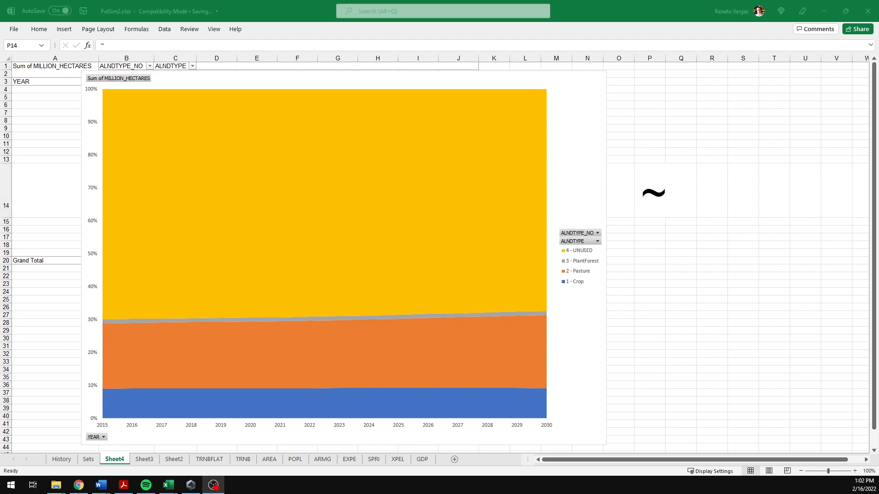